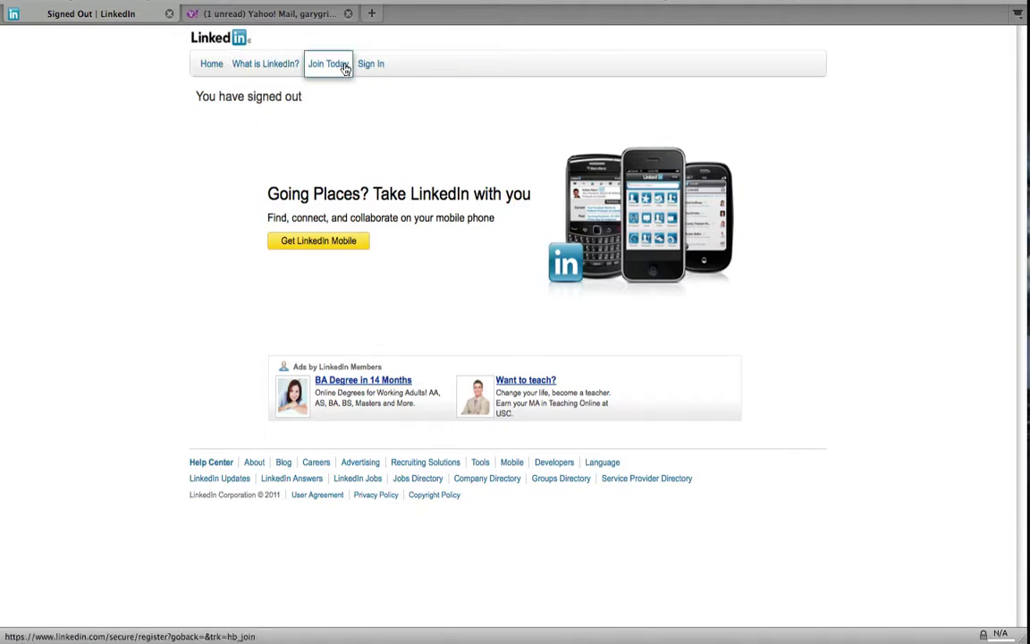
# - From the Join Today page, switch to Sign in and log in with the profile owner's email address and password
pyautogui.click(346, 67)
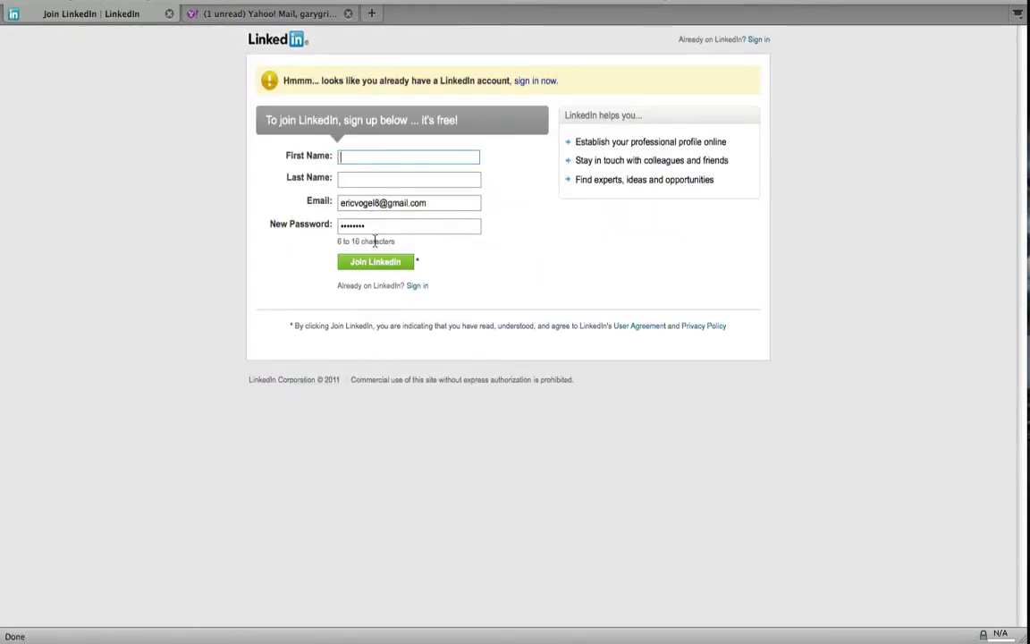
pyautogui.click(422, 288)
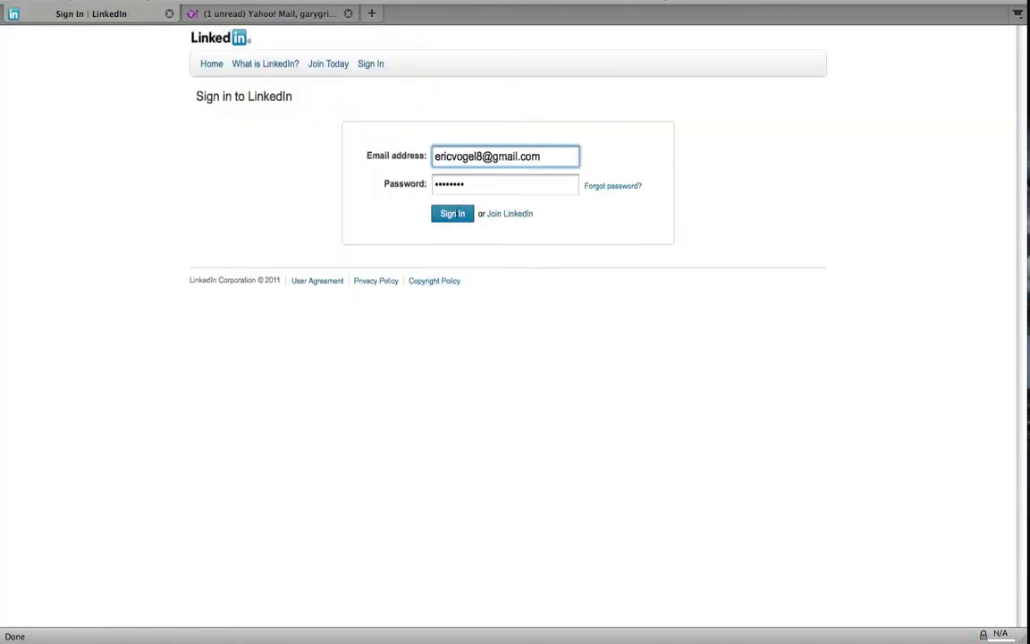
pyautogui.tripleClick(517, 154)
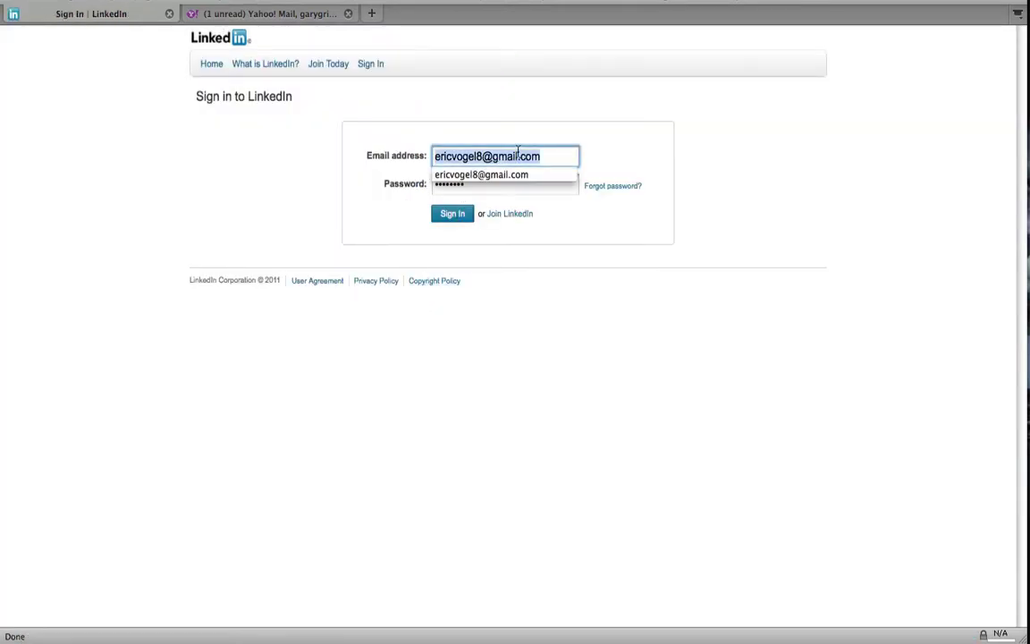
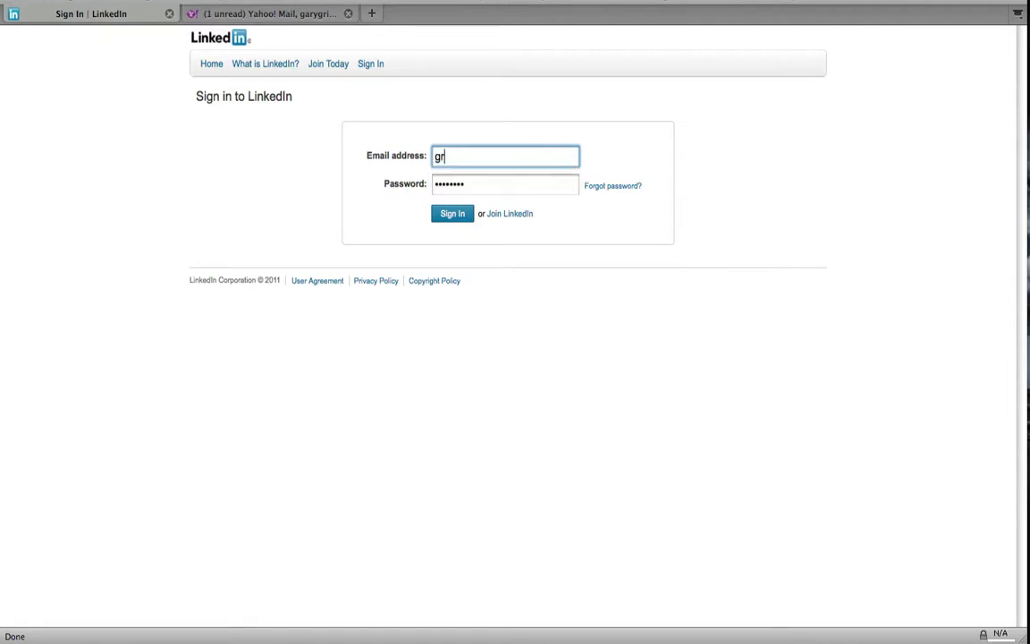
pyautogui.press('Tab')
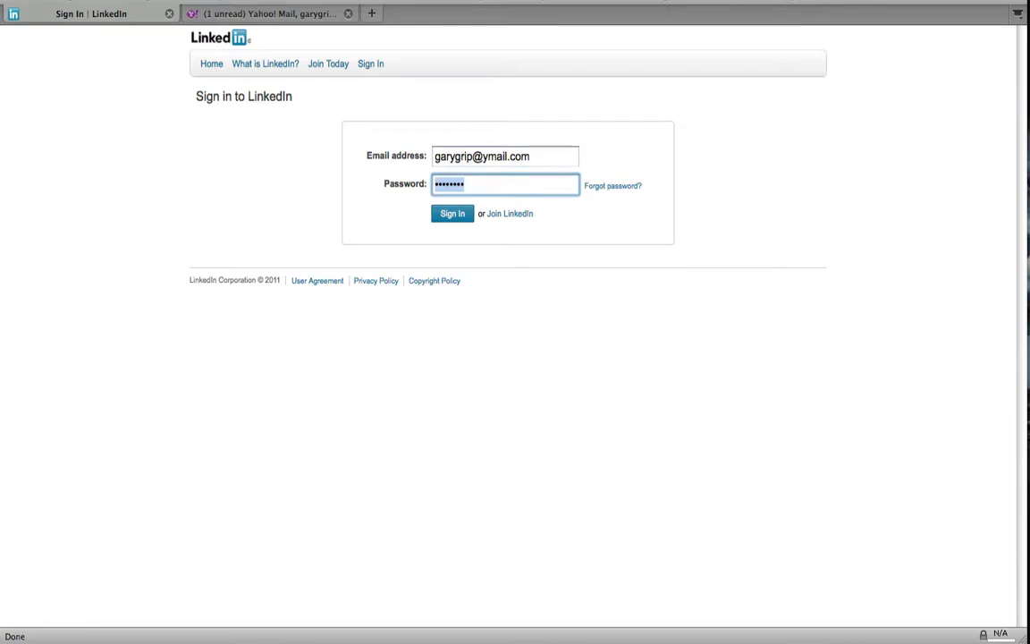
pyautogui.write('********')
pyautogui.click(452, 213)
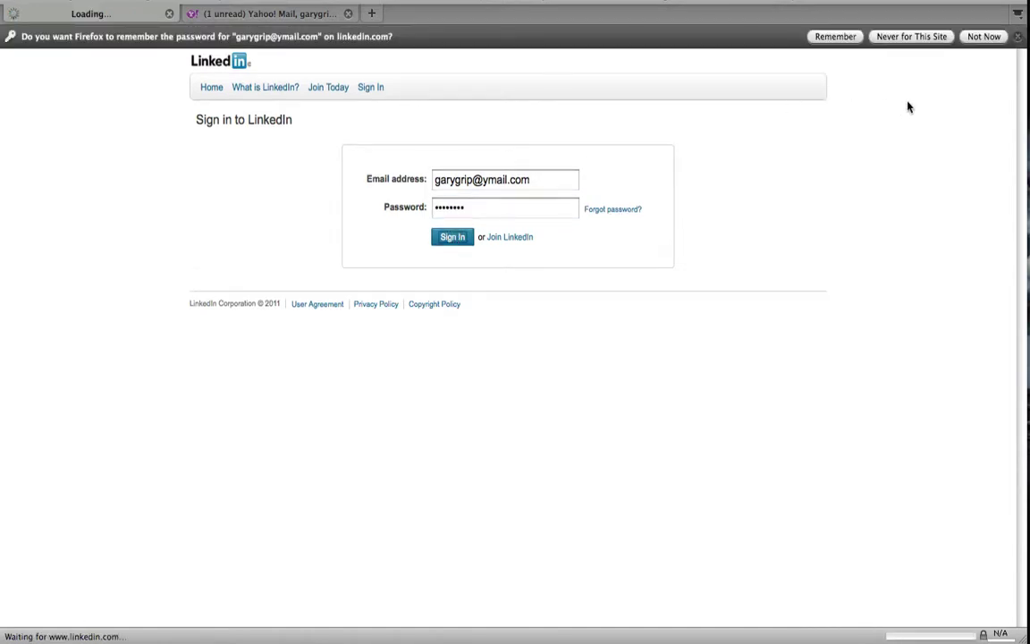
# - Decline Firefox's password-saving offer and go to the Edit Profile page
pyautogui.click(980, 36)
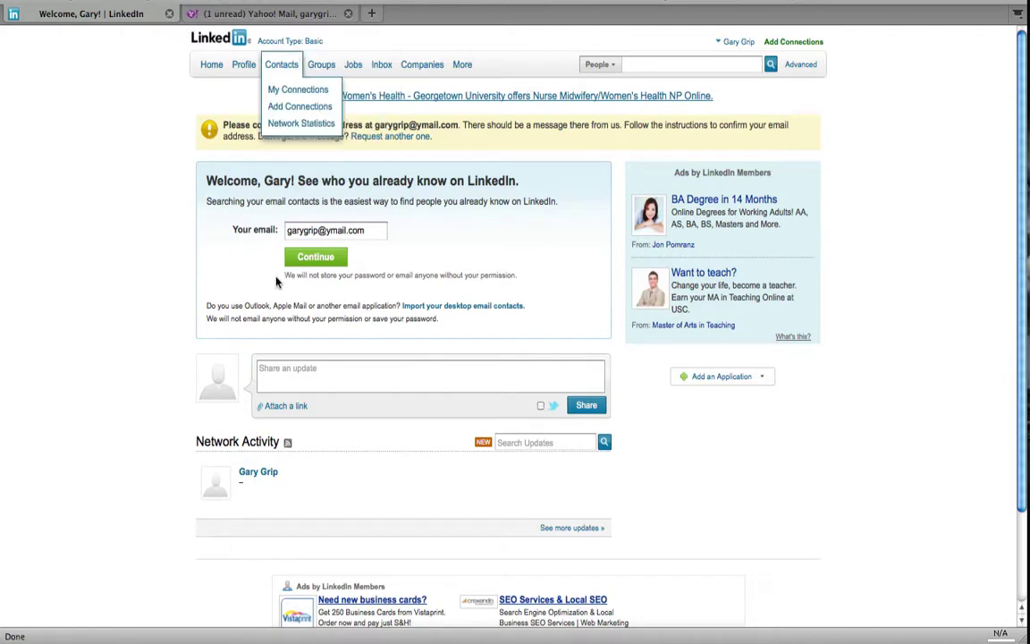
pyautogui.click(244, 64)
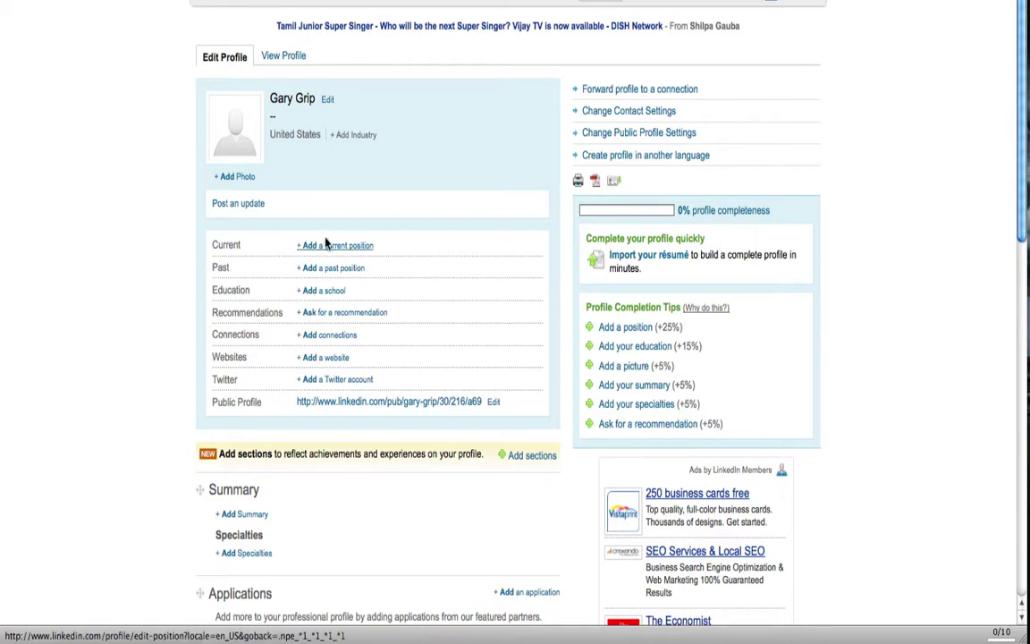
# - Pick the small JPEG headshot from Pictures > ME- Pro as the new profile photo
pyautogui.click(231, 178)
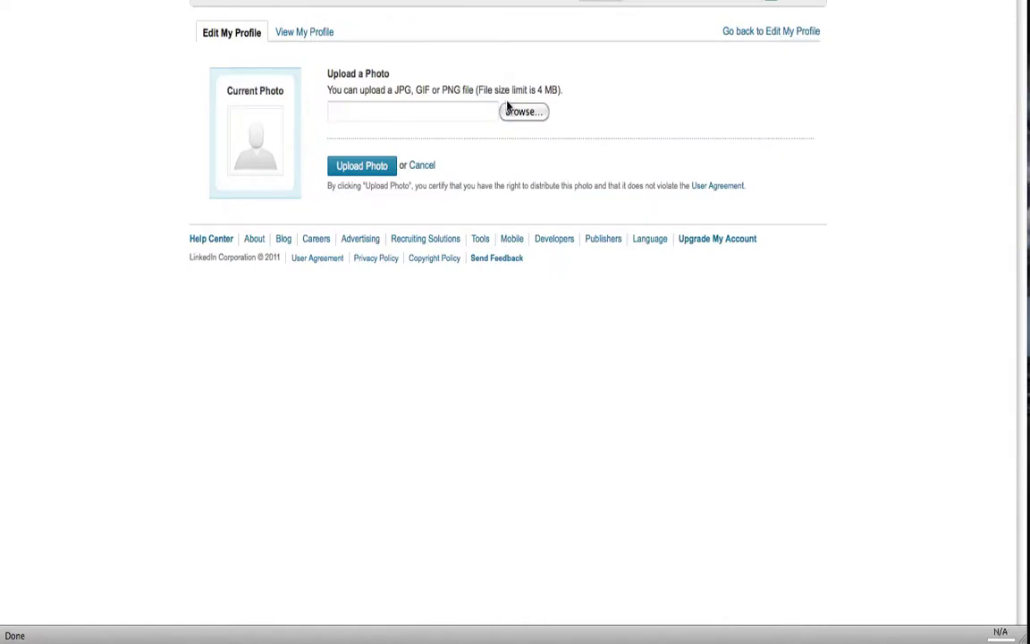
pyautogui.click(512, 111)
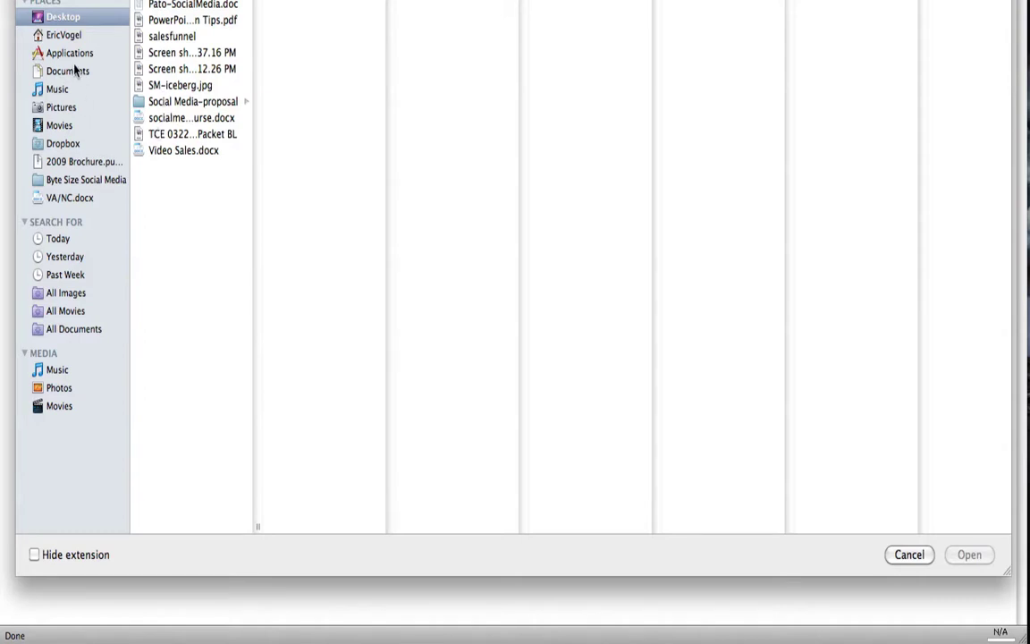
pyautogui.click(172, 104)
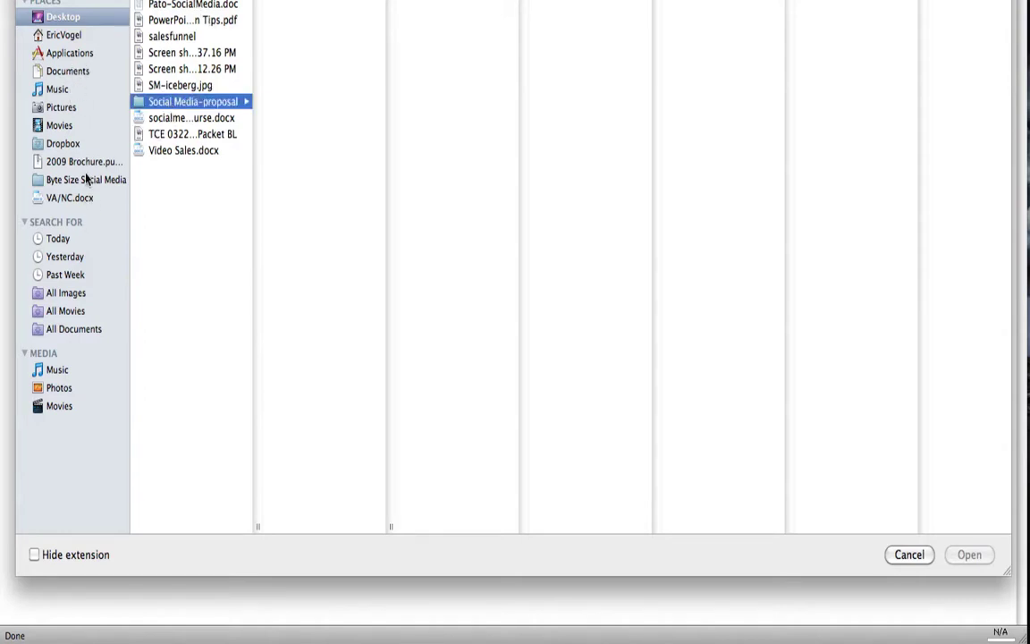
pyautogui.click(79, 107)
pyautogui.click(175, 66)
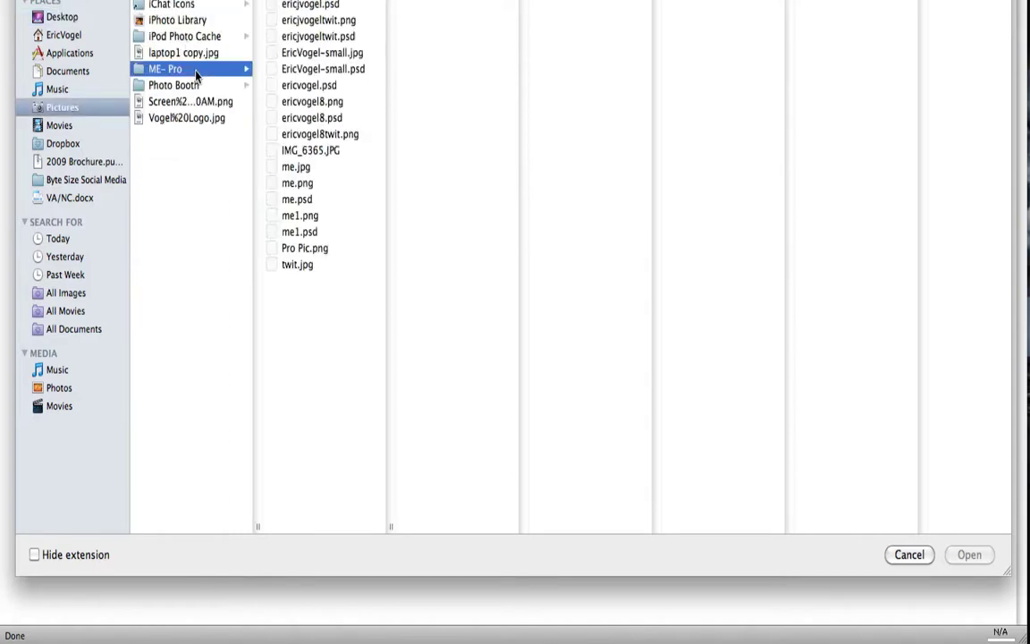
pyautogui.click(306, 54)
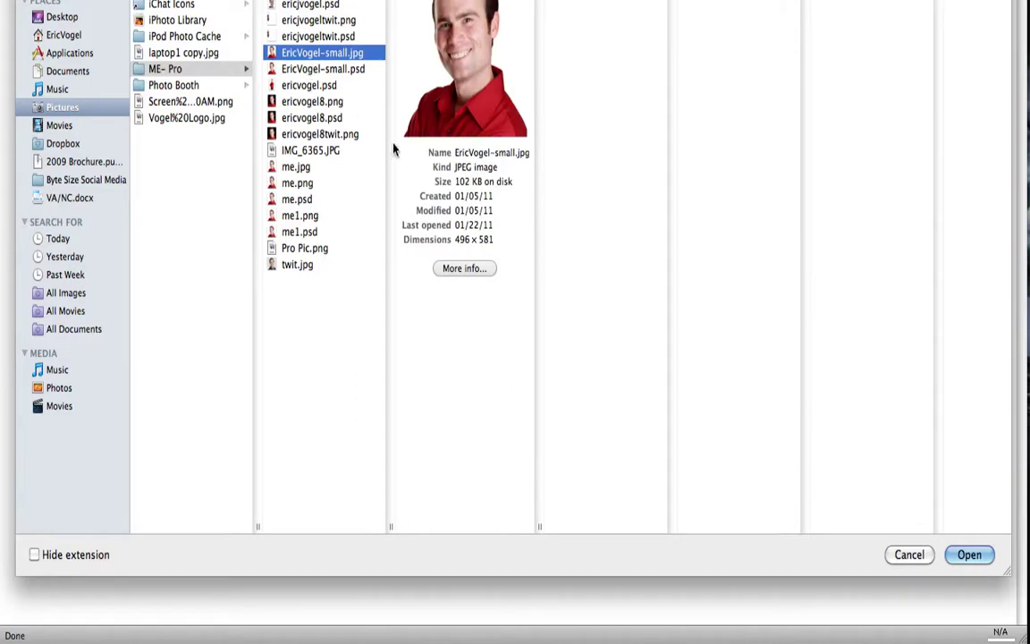
pyautogui.click(969, 555)
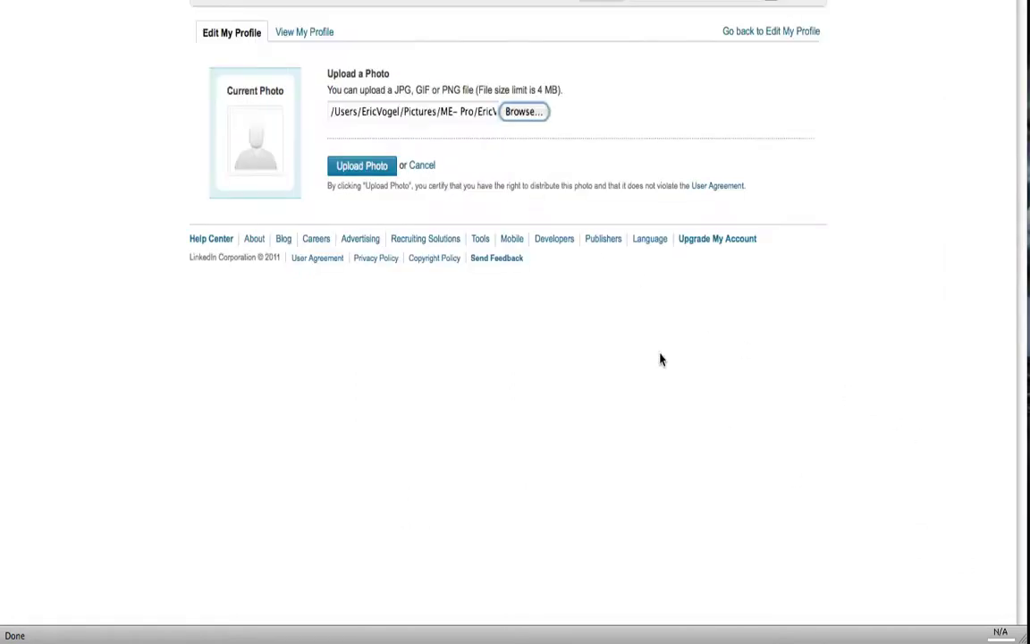
# - Upload the headshot, fit the crop square around the head and shoulders, and save it
pyautogui.click(372, 165)
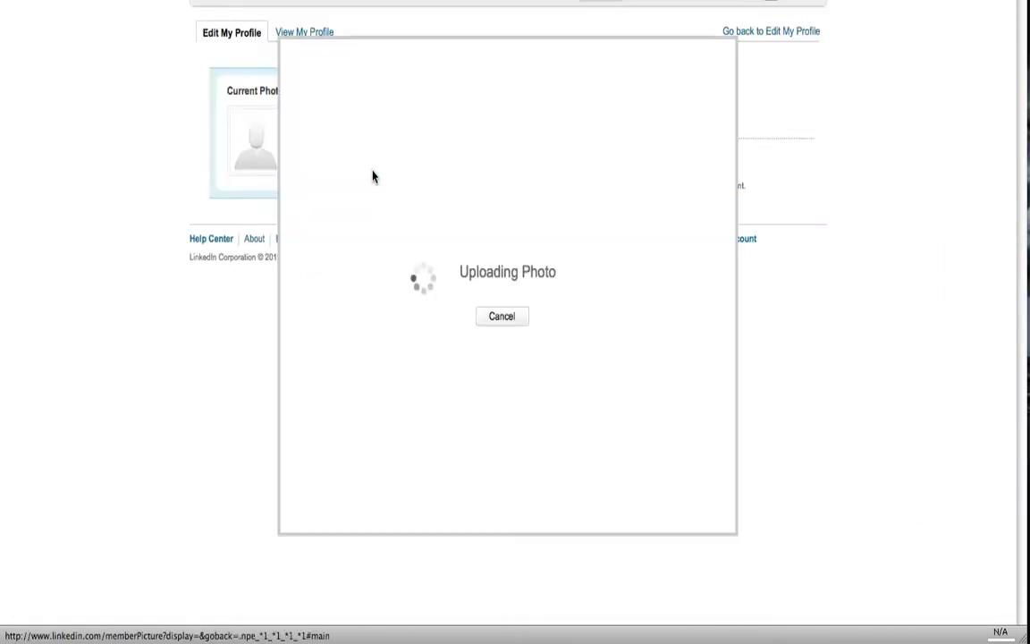
pyautogui.moveTo(380, 221); pyautogui.dragTo(414, 223)
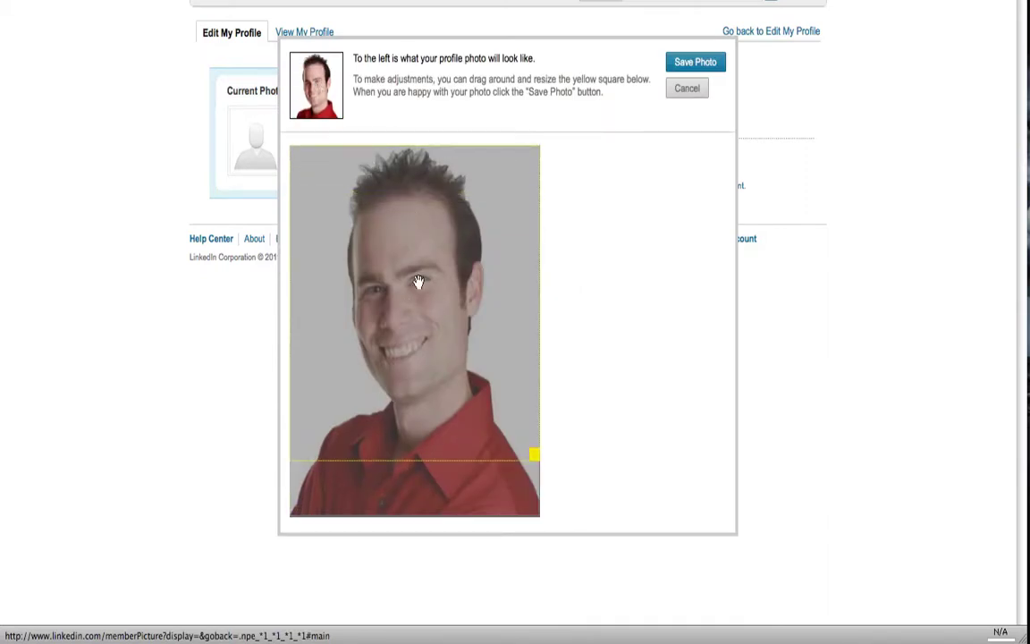
pyautogui.moveTo(541, 454); pyautogui.dragTo(476, 322)
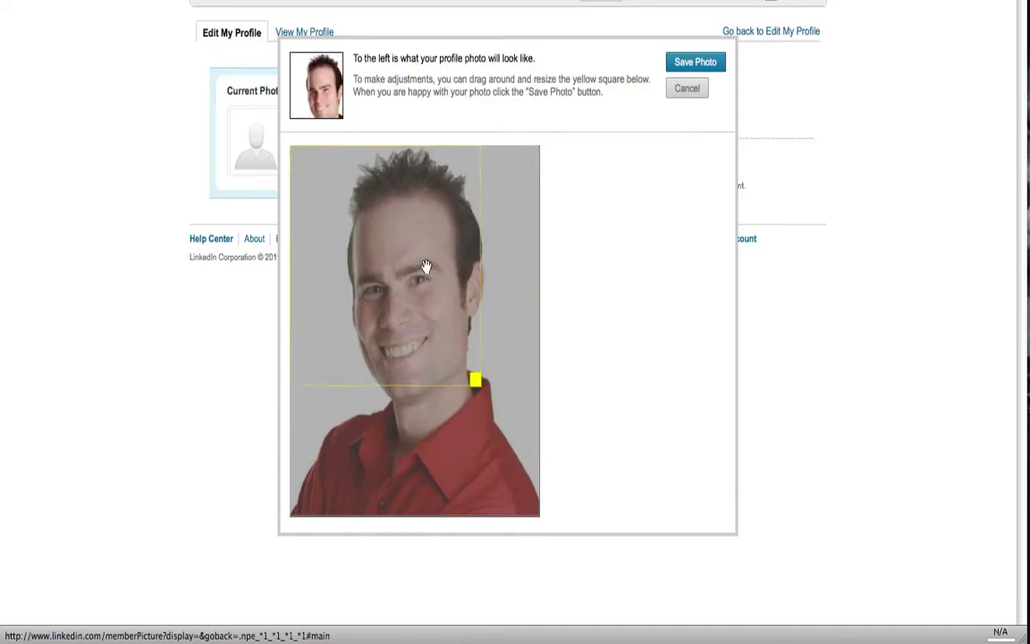
pyautogui.moveTo(423, 269)
pyautogui.mouseDown()
pyautogui.moveTo(425, 289)
pyautogui.moveTo(435, 265)
pyautogui.moveTo(435, 275)
pyautogui.mouseUp()
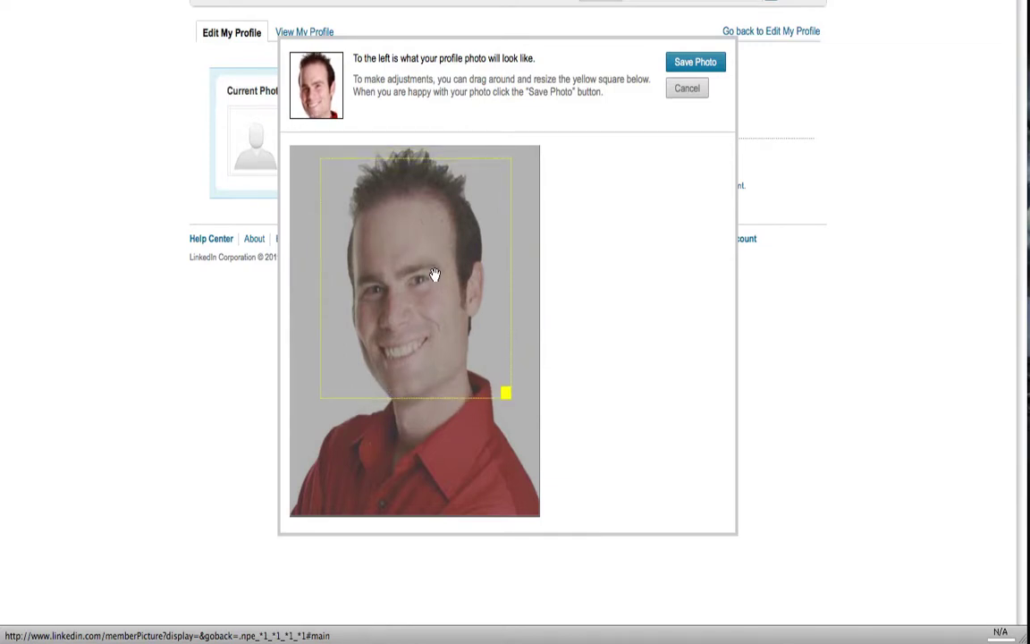
pyautogui.moveTo(467, 334); pyautogui.dragTo(441, 295)
pyautogui.moveTo(476, 378); pyautogui.dragTo(526, 404)
pyautogui.moveTo(577, 508); pyautogui.dragTo(494, 407)
pyautogui.moveTo(423, 322); pyautogui.dragTo(438, 325)
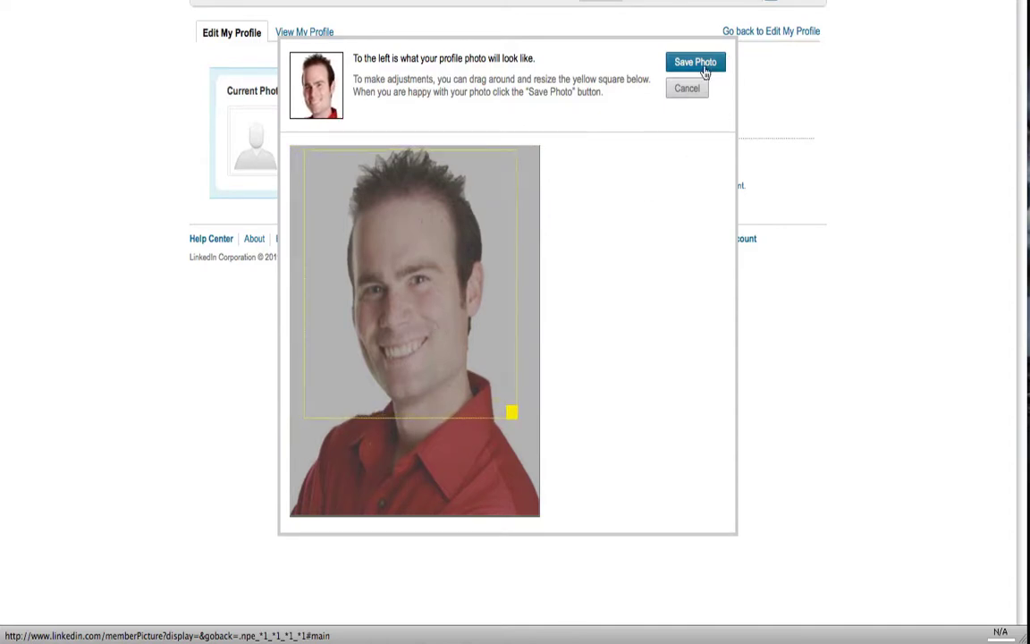
pyautogui.click(706, 72)
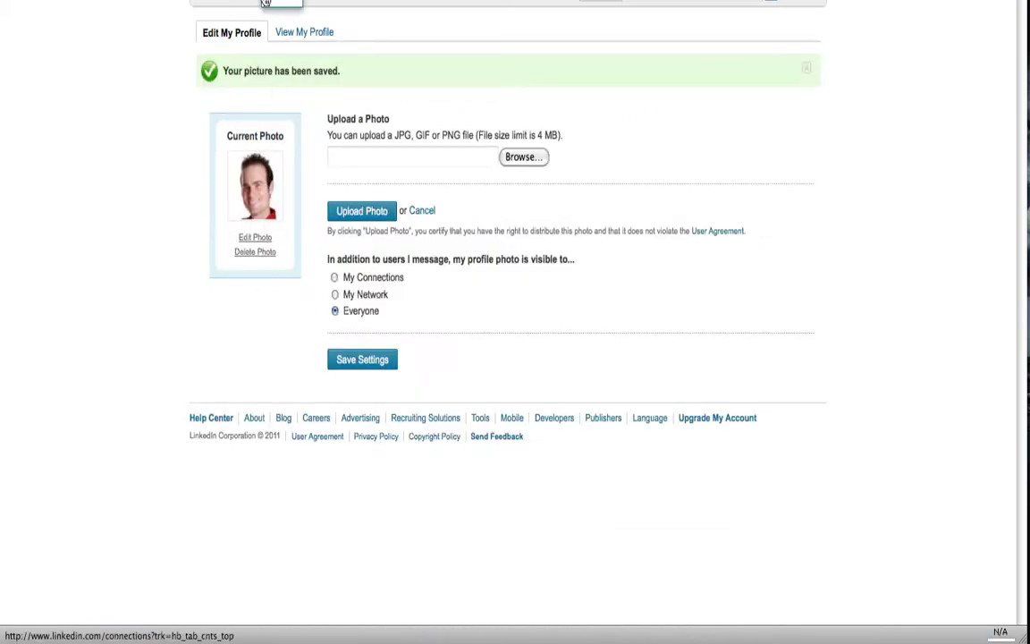
# - Return to Edit Profile and open the form for adding a current position
pyautogui.moveTo(255, 5)
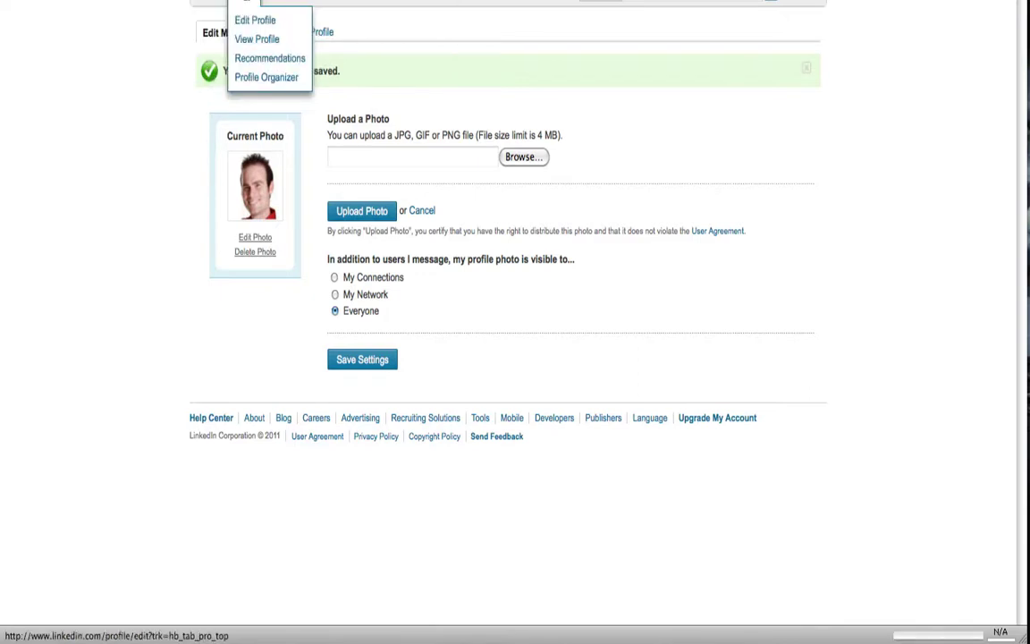
pyautogui.click(255, 20)
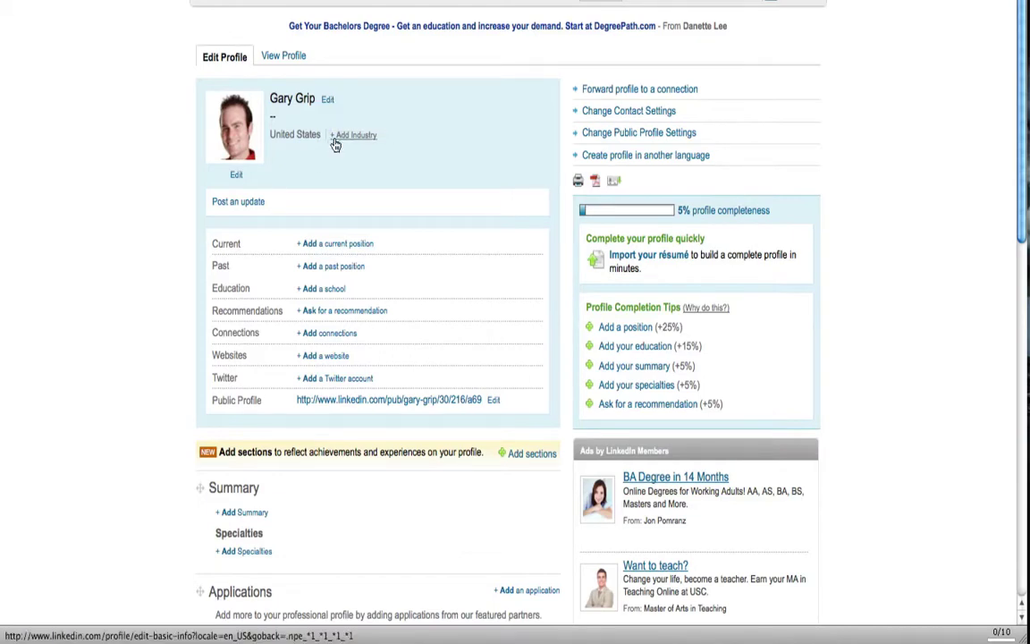
pyautogui.click(340, 254)
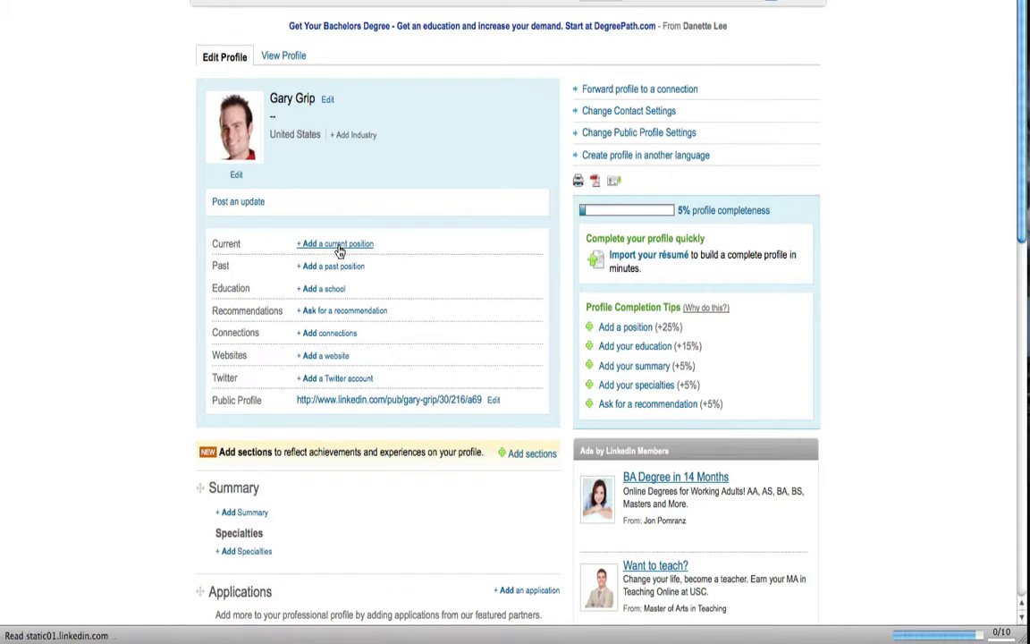
# - Type a company name in the Add Position form, then clear the misspelled entry
pyautogui.click(391, 111)
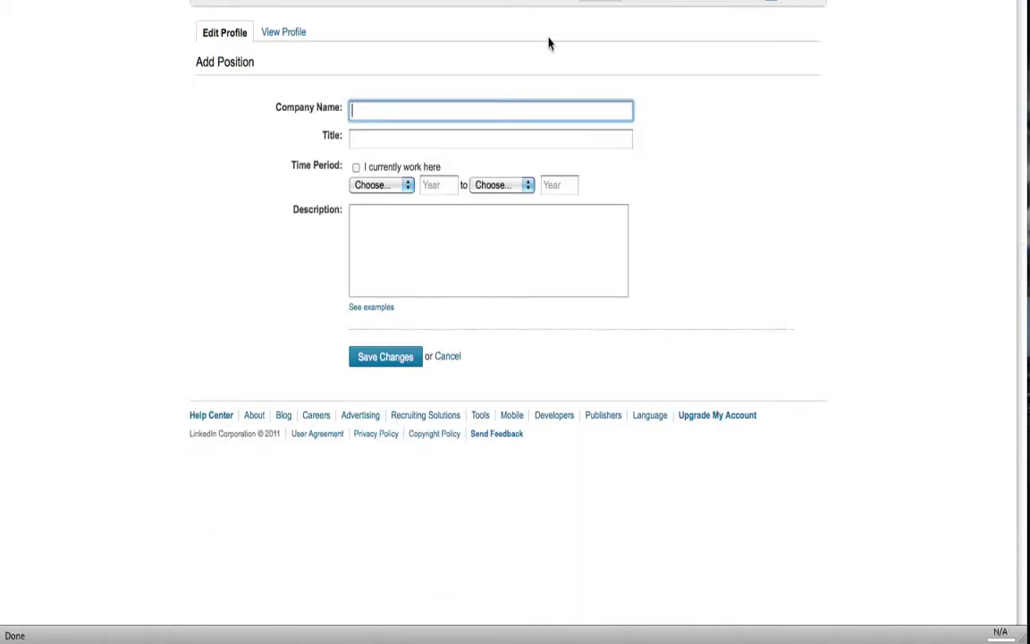
pyautogui.write('Gary ')
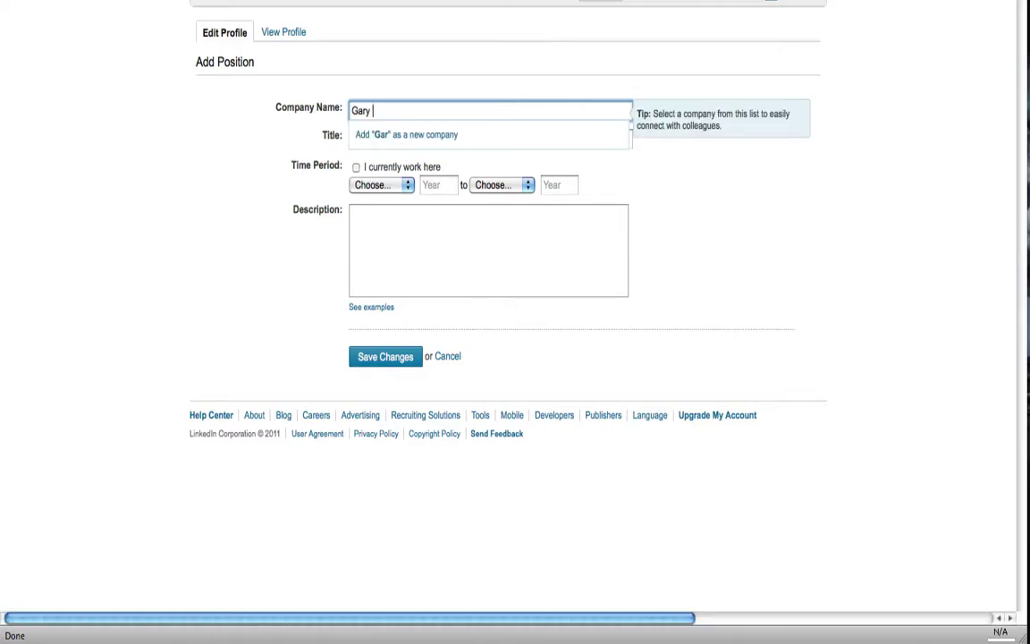
pyautogui.write('Grip i')
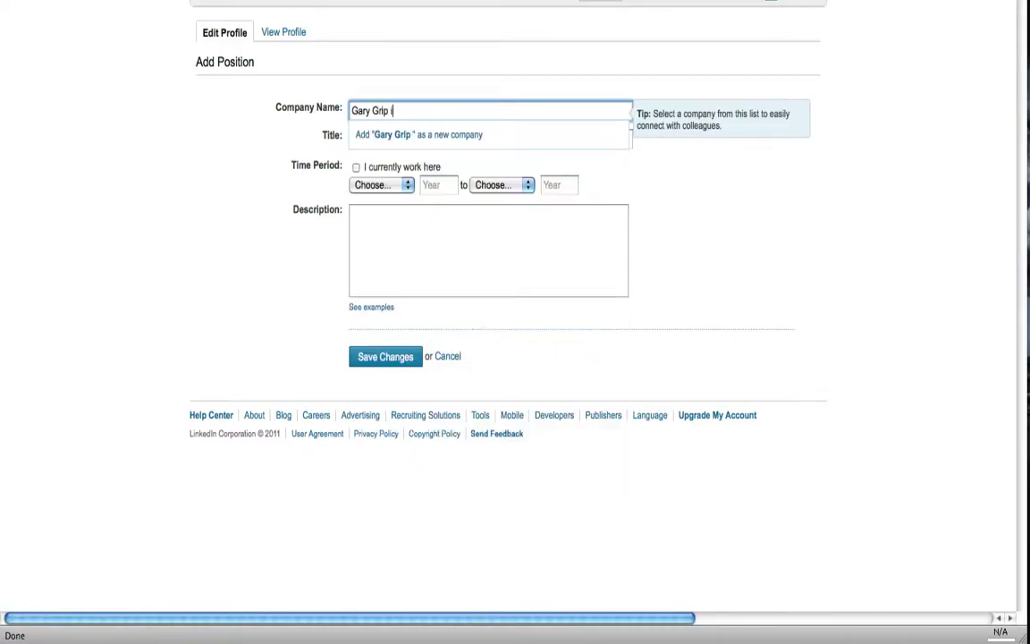
pyautogui.press('BackSpace')
pyautogui.write('Incor')
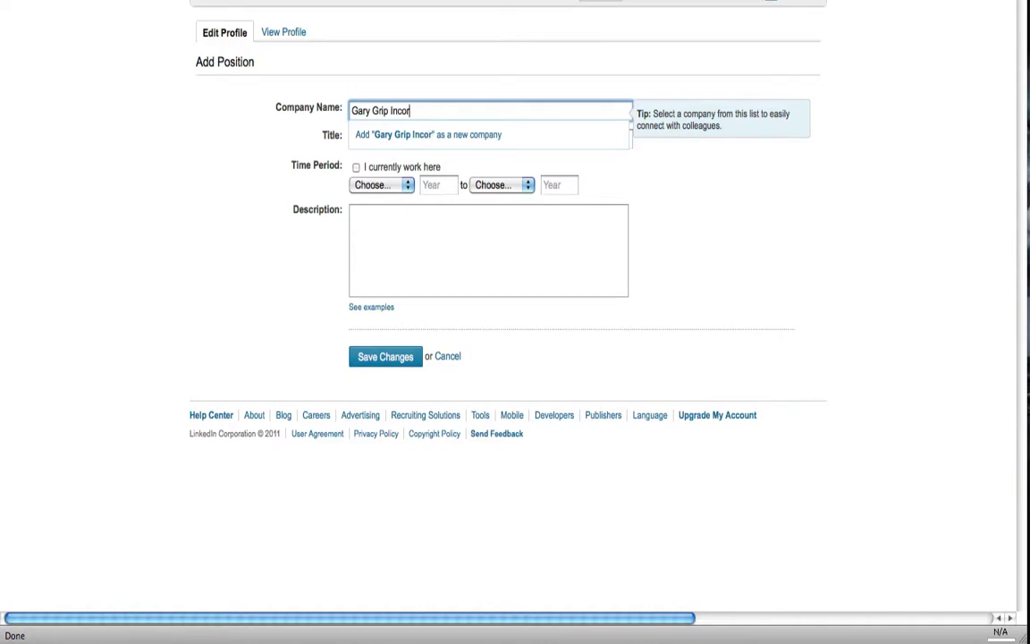
pyautogui.write('portated,')
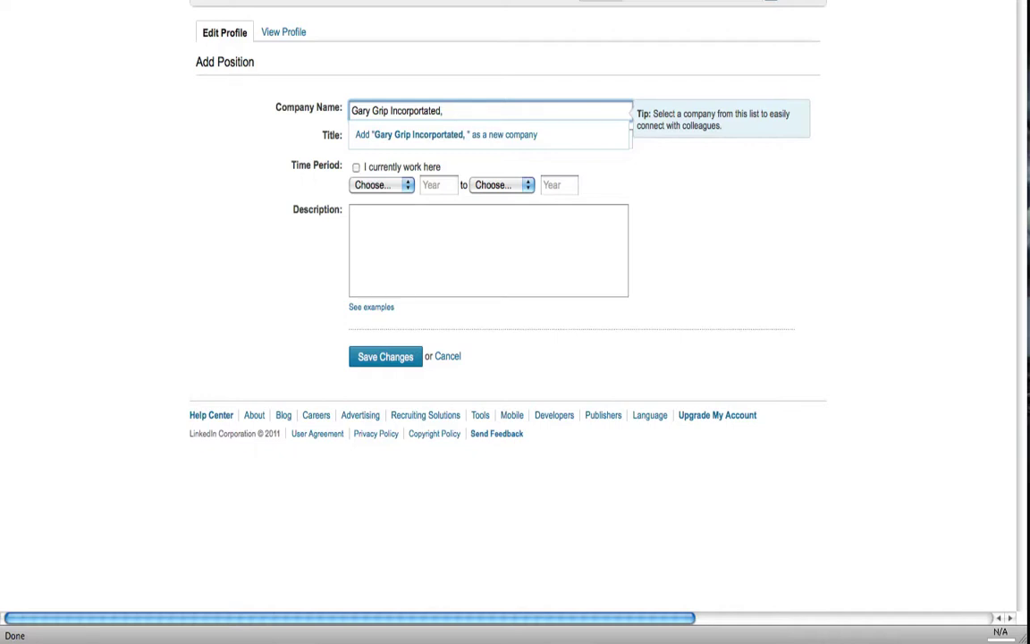
pyautogui.write('vogel')
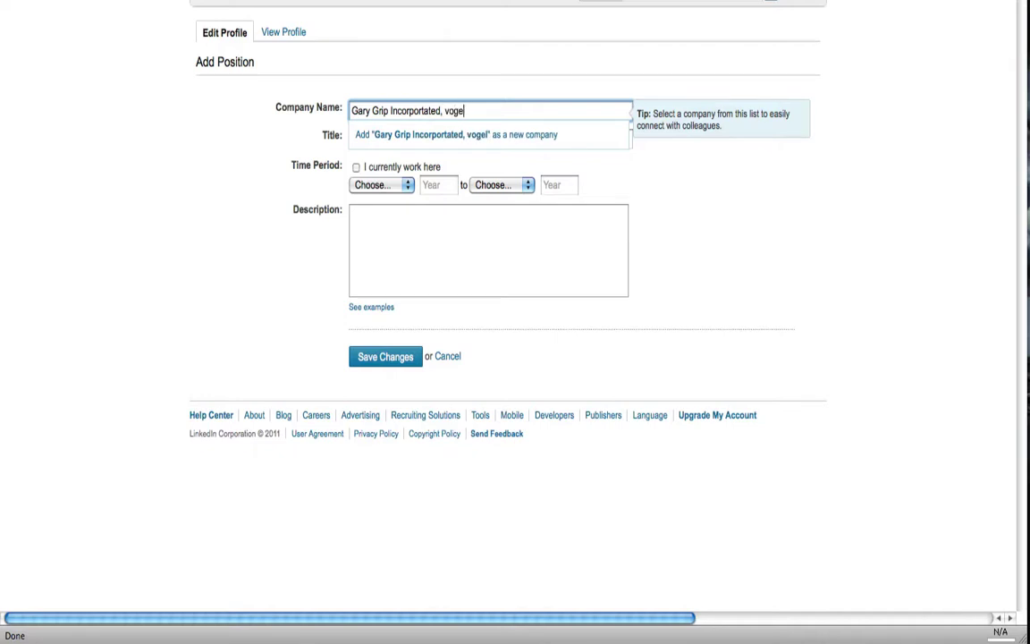
pyautogui.press('BackSpace')
pyautogui.press('BackSpace')
pyautogui.press('BackSpace')
pyautogui.press('BackSpace')
pyautogui.press('BackSpace')
pyautogui.press('BackSpace')
pyautogui.press('BackSpace')
pyautogui.press('BackSpace')
pyautogui.press('BackSpace')
pyautogui.press('BackSpace')
pyautogui.press('BackSpace')
pyautogui.press('BackSpace')
pyautogui.press('BackSpace')
pyautogui.press('BackSpace')
pyautogui.press('BackSpace')
pyautogui.press('BackSpace')
pyautogui.press('BackSpace')
pyautogui.press('BackSpace')
pyautogui.press('BackSpace')
pyautogui.press('BackSpace')
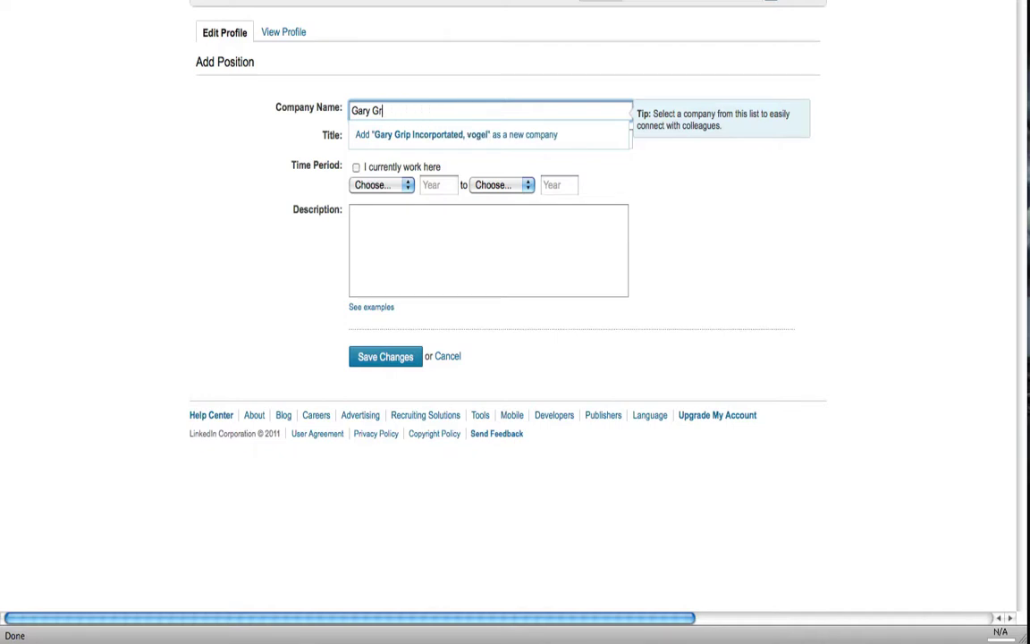
pyautogui.press('BackSpace')
pyautogui.press('BackSpace')
pyautogui.press('BackSpace')
pyautogui.press('BackSpace')
pyautogui.press('BackSpace')
pyautogui.press('BackSpace')
pyautogui.press('BackSpace')
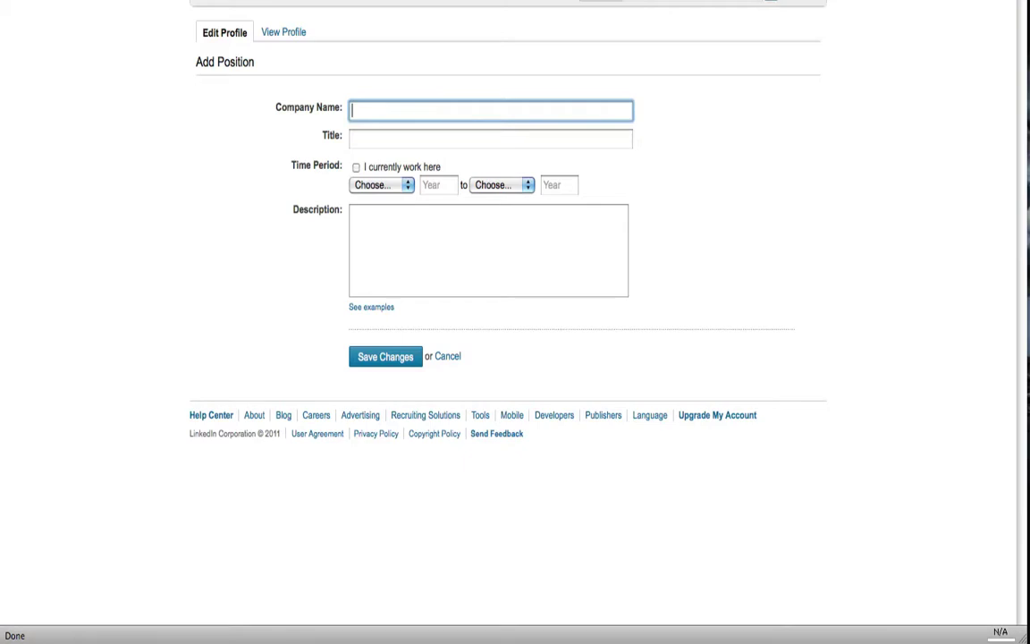
pyautogui.write('adidas')
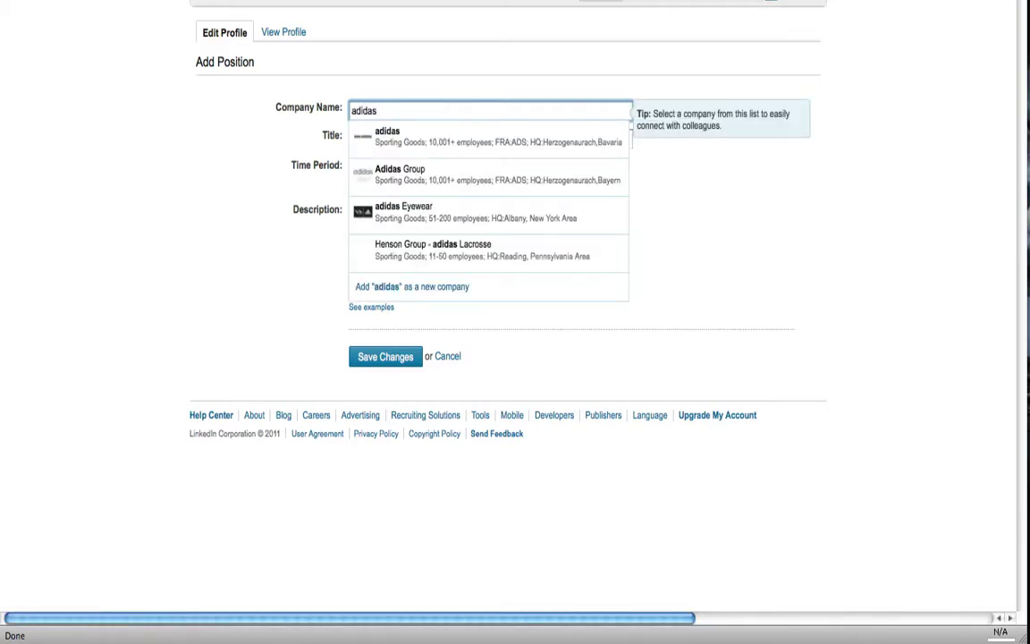
pyautogui.write(' cor')
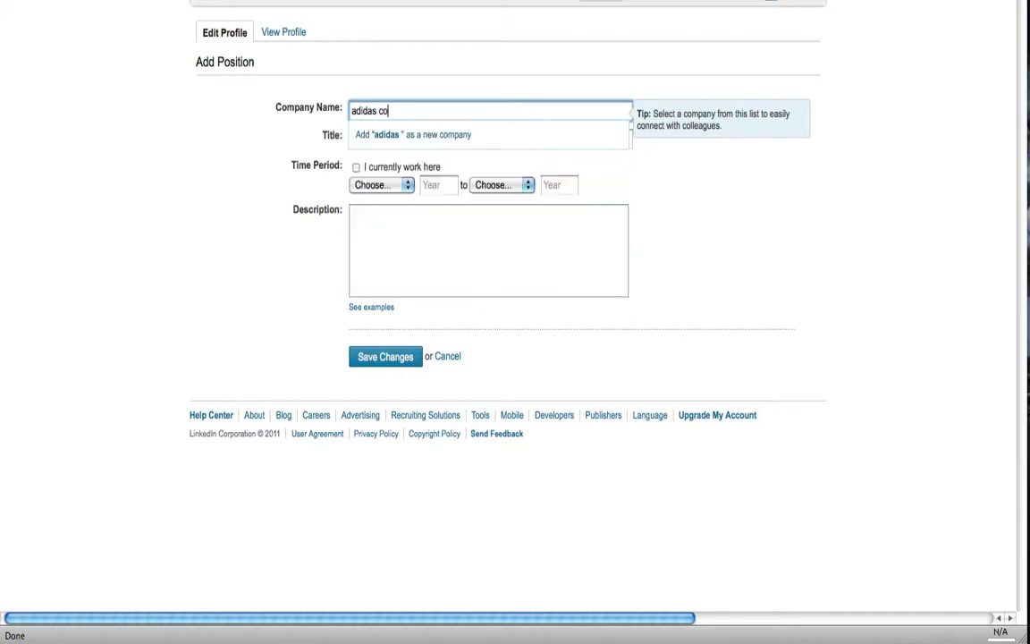
pyautogui.press('BackSpace')
pyautogui.press('BackSpace')
pyautogui.press('BackSpace')
pyautogui.write('in')
pyautogui.press('BackSpace')
pyautogui.press('BackSpace')
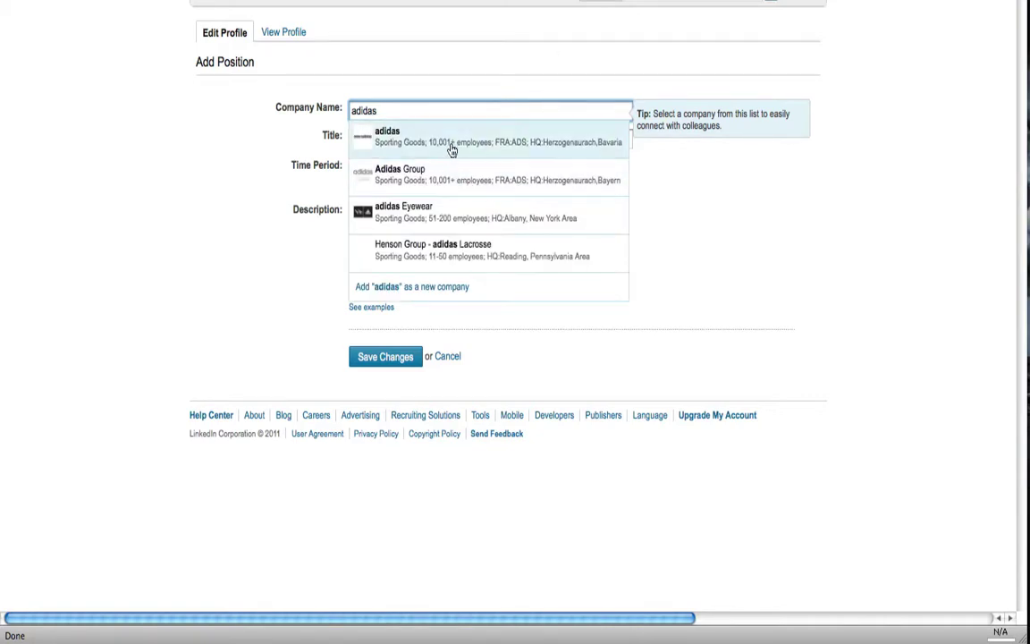
pyautogui.click(445, 139)
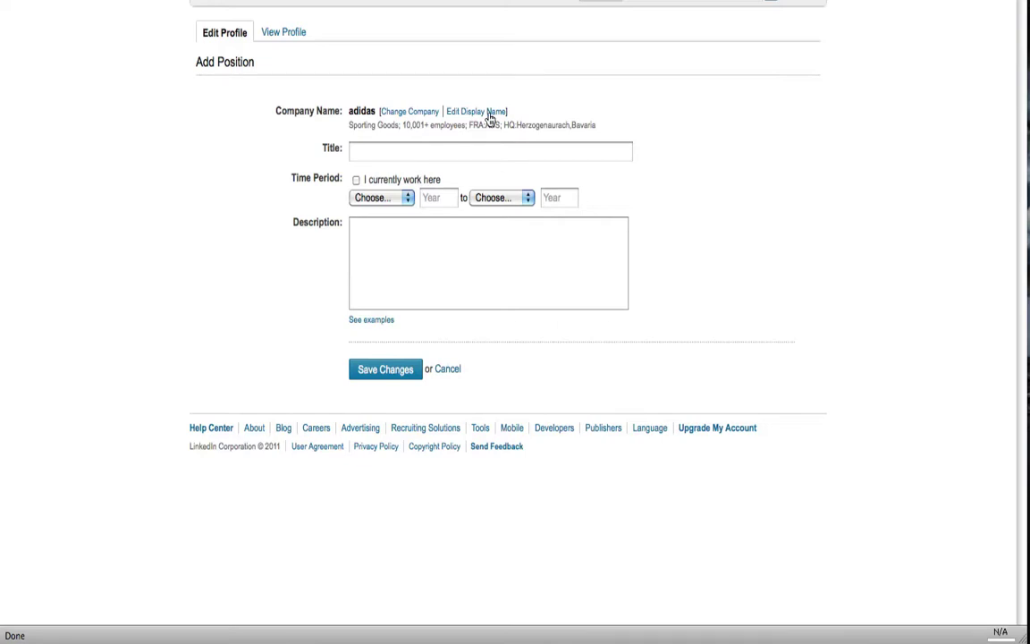
pyautogui.click(387, 111)
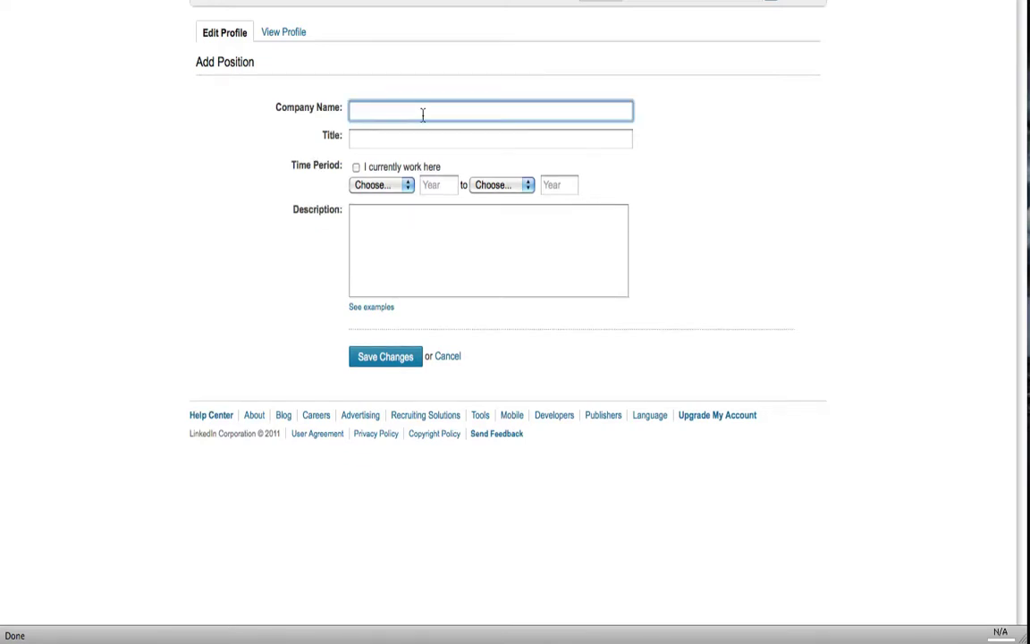
# - Add Gary Incorporated as a new company with its website and the Animation industry
pyautogui.write('Gary In')
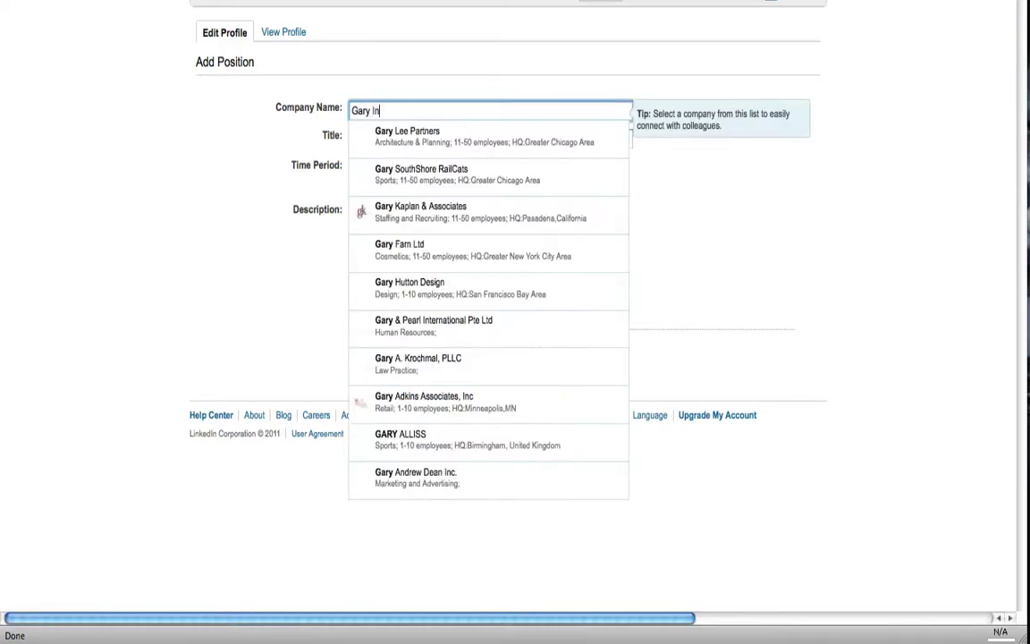
pyautogui.write('corpor')
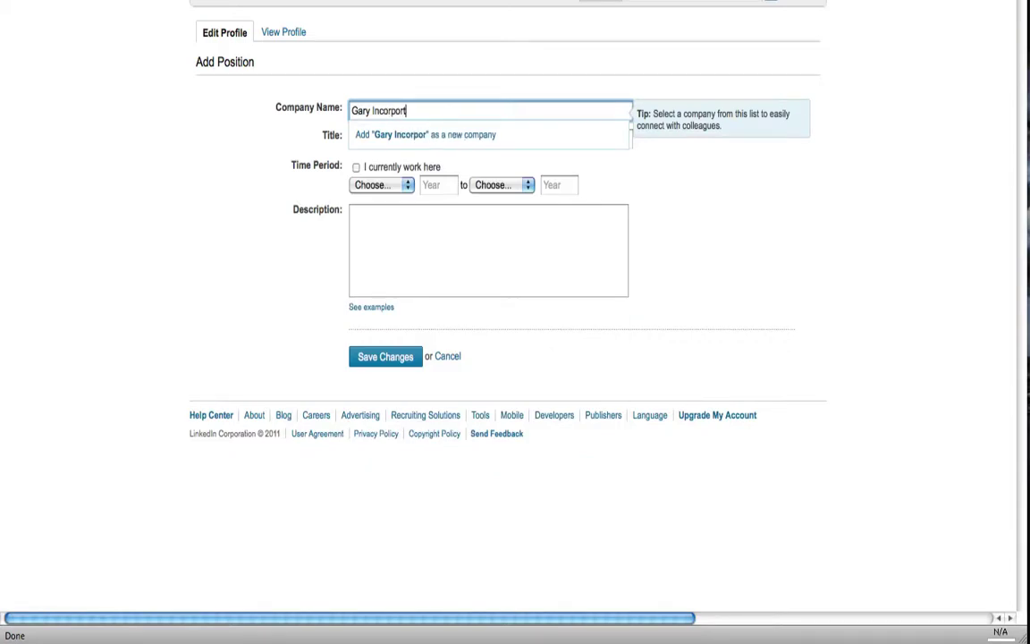
pyautogui.write('ated')
pyautogui.click(424, 134)
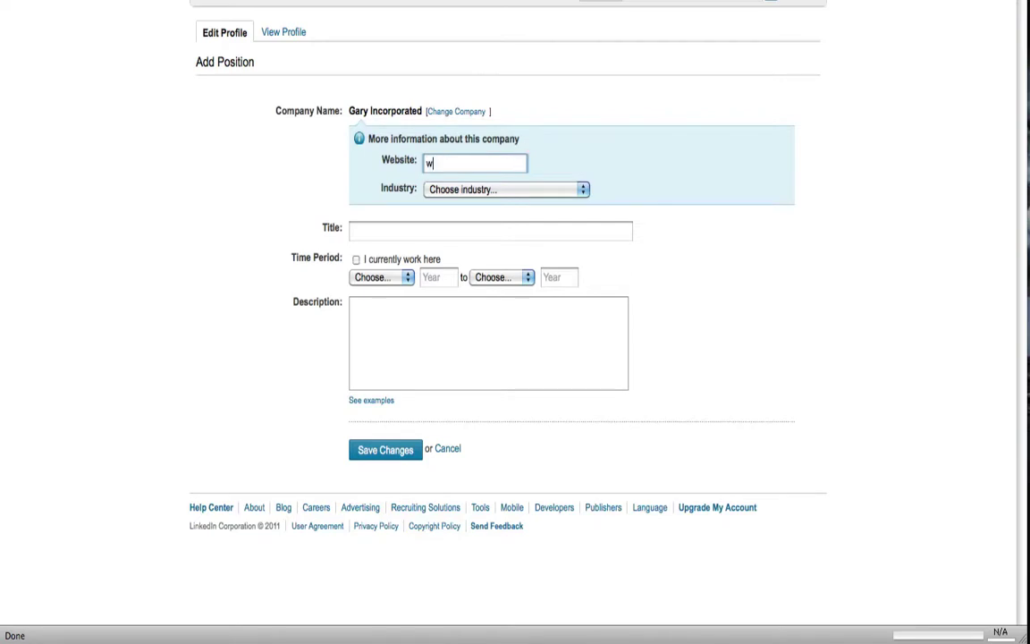
pyautogui.write('ww.garyinc.com')
pyautogui.click(545, 188)
pyautogui.click(524, 272)
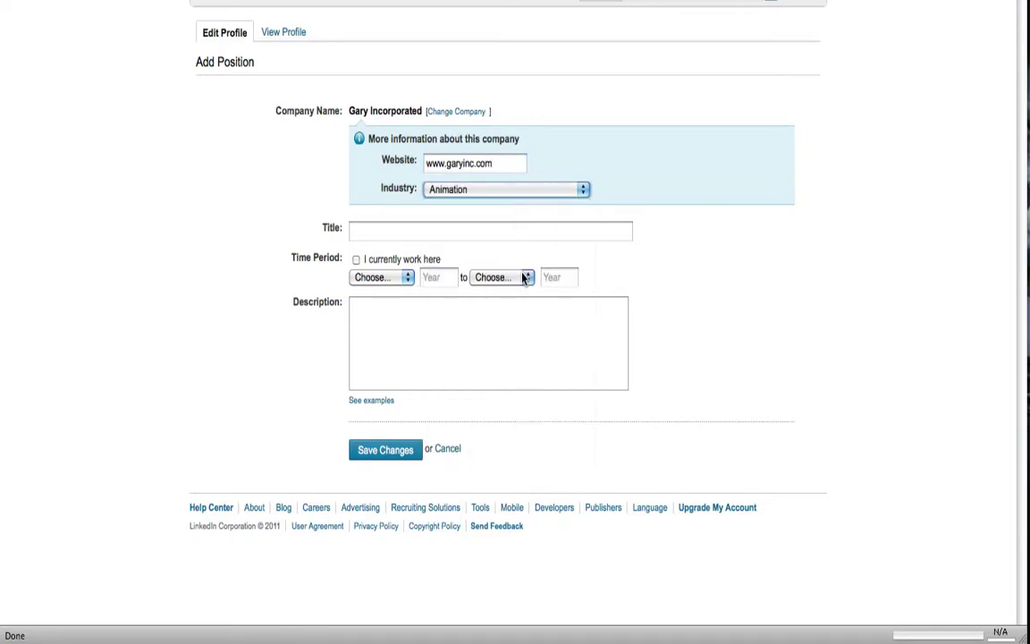
# - Set the title to President, marked as a current job starting June 2009
pyautogui.click(603, 232)
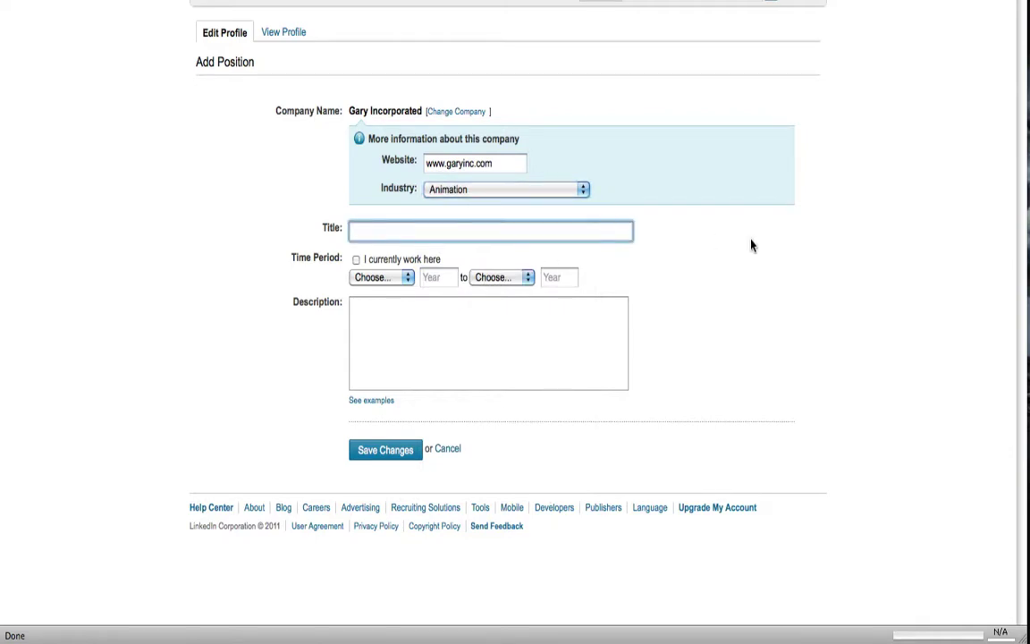
pyautogui.write('President')
pyautogui.click(355, 259)
pyautogui.click(401, 278)
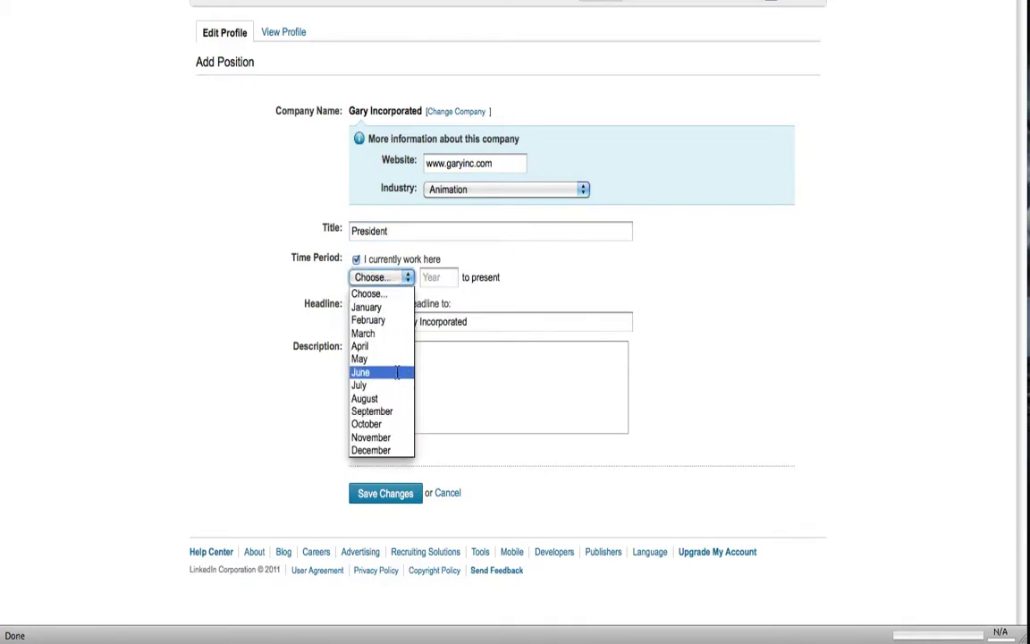
pyautogui.click(397, 372)
pyautogui.click(436, 277)
pyautogui.write('2009')
# - Describe the position as 'Crete animations for big time commercials' and save it
pyautogui.click(441, 353)
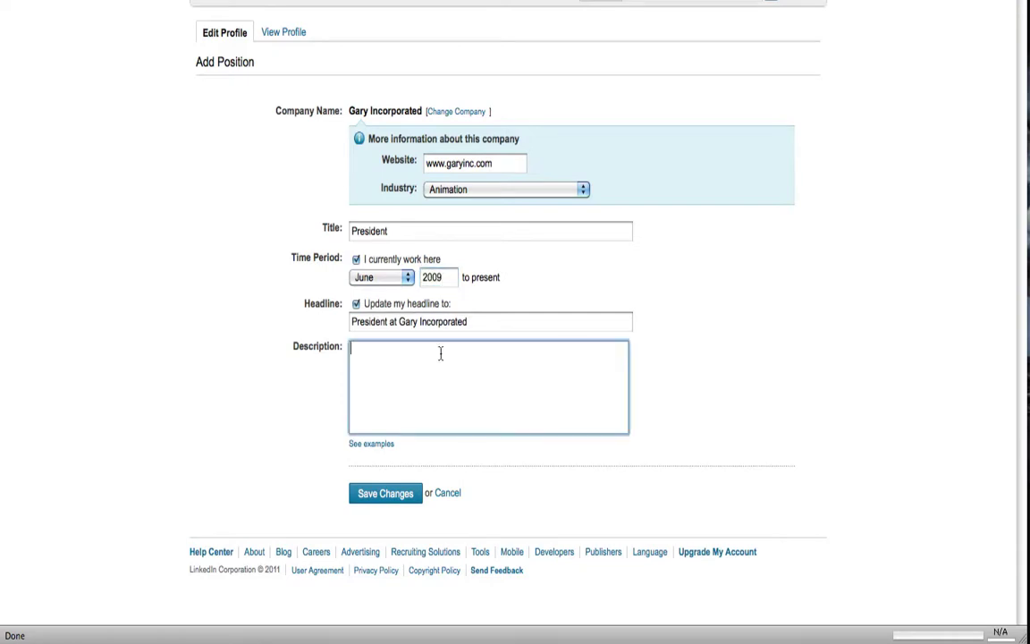
pyautogui.tripleClick(479, 324)
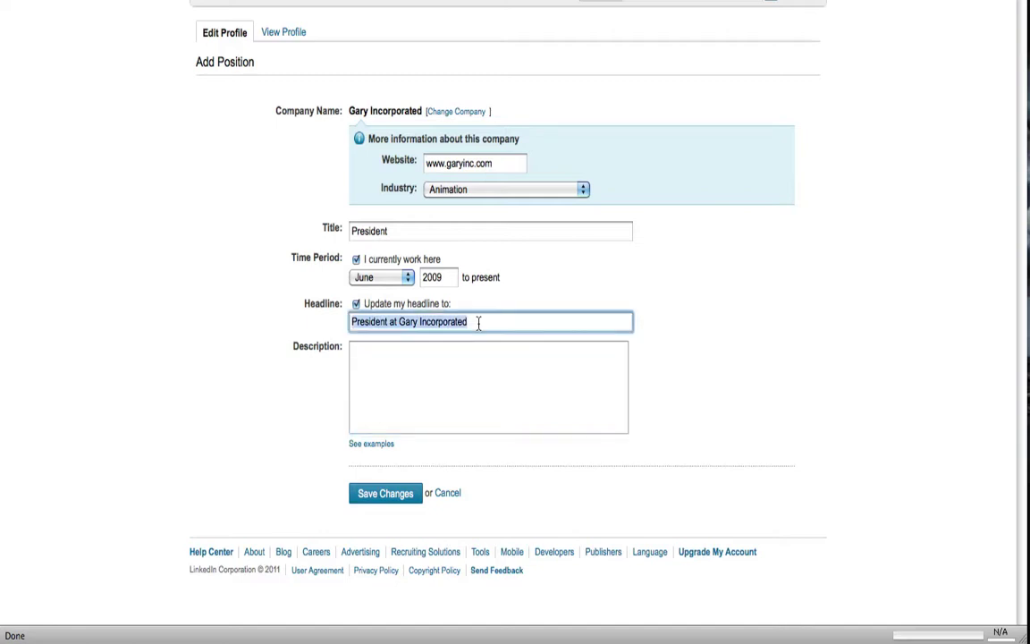
pyautogui.click(478, 324)
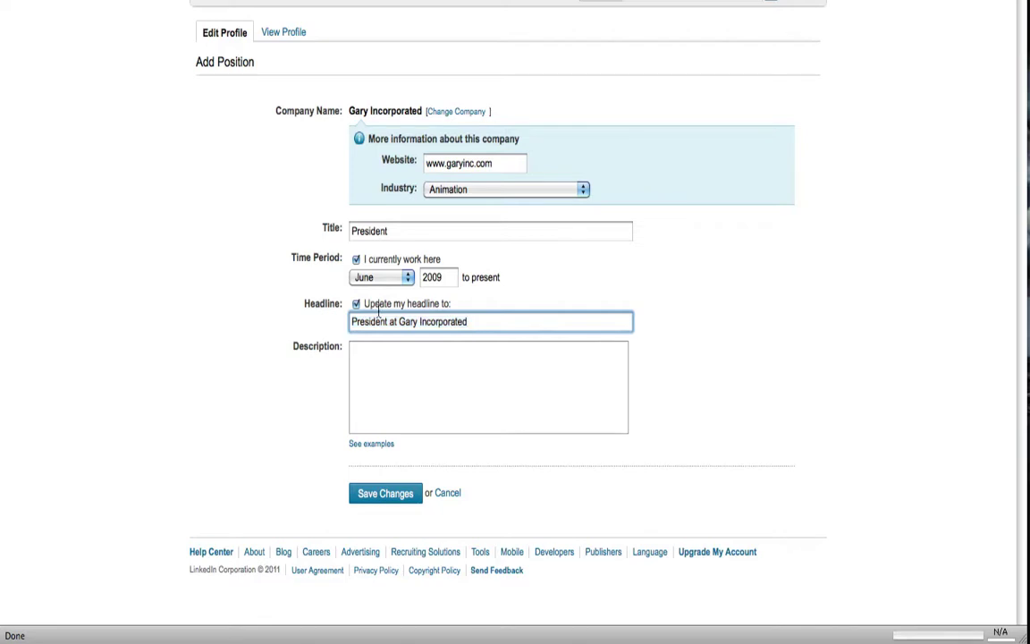
pyautogui.click(465, 364)
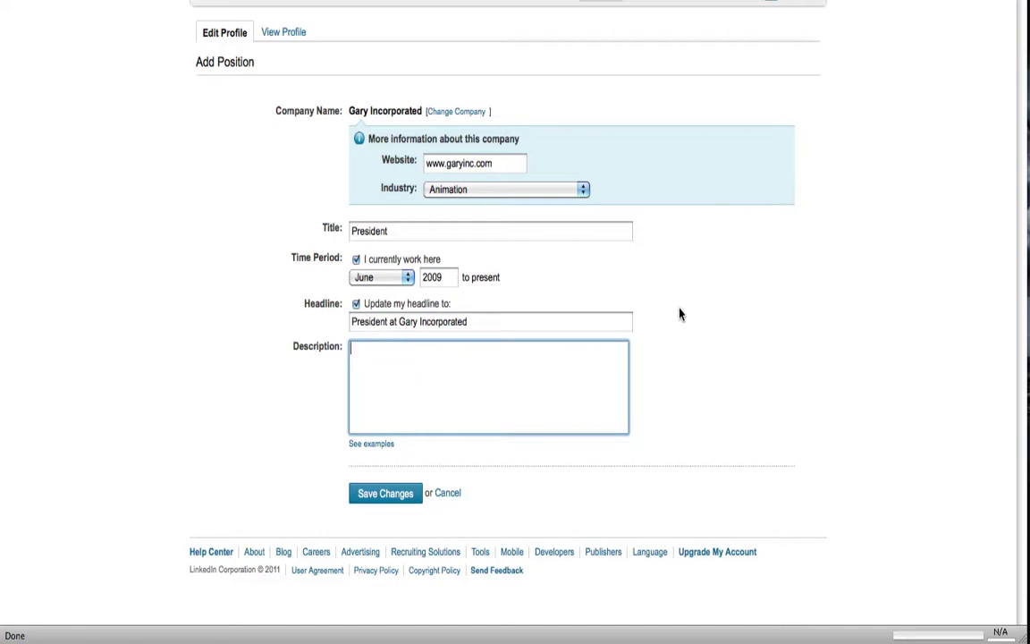
pyautogui.write('Crete animations for big time ')
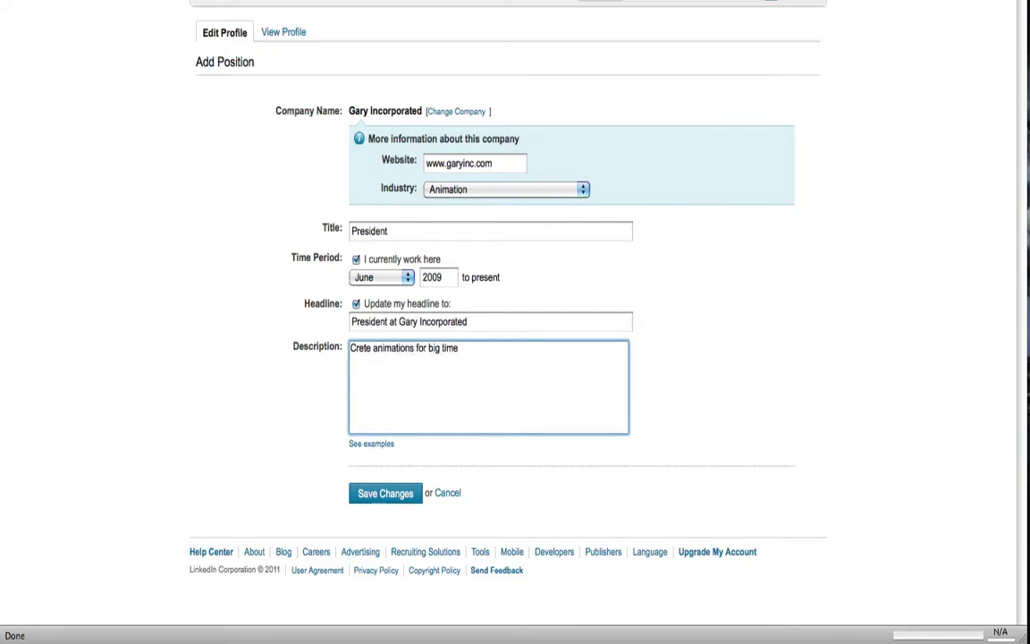
pyautogui.write('commercials')
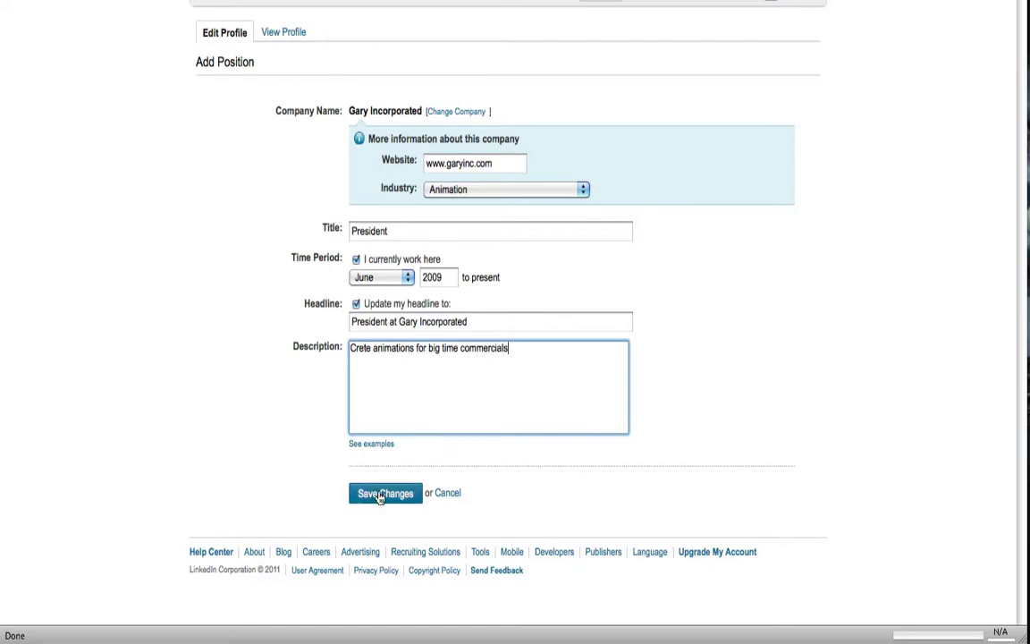
pyautogui.click(380, 498)
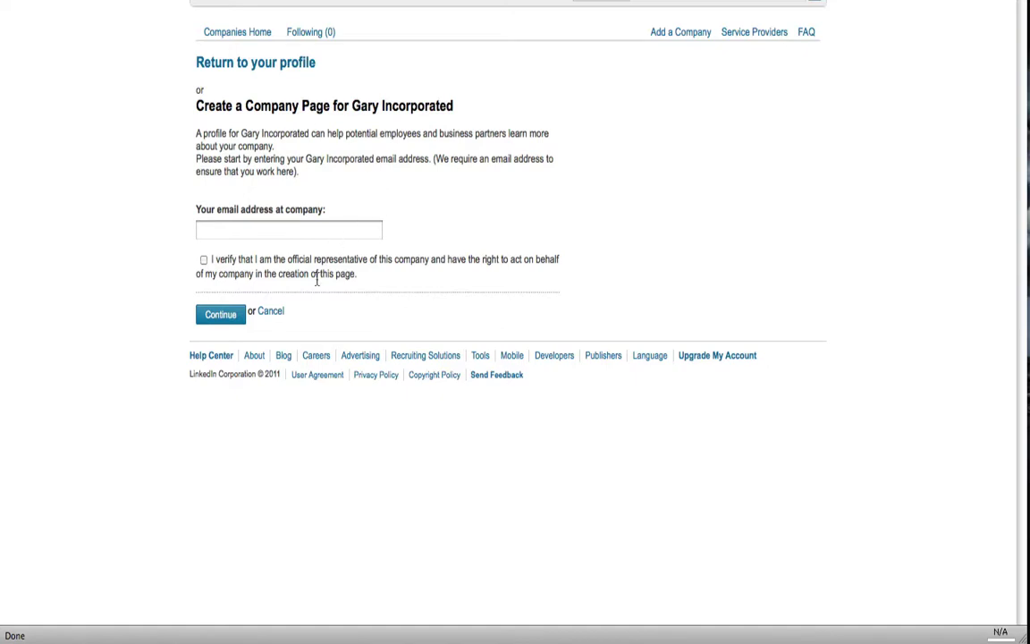
# - Cancel the Gary Incorporated company page creation and return to Edit Profile
pyautogui.click(281, 318)
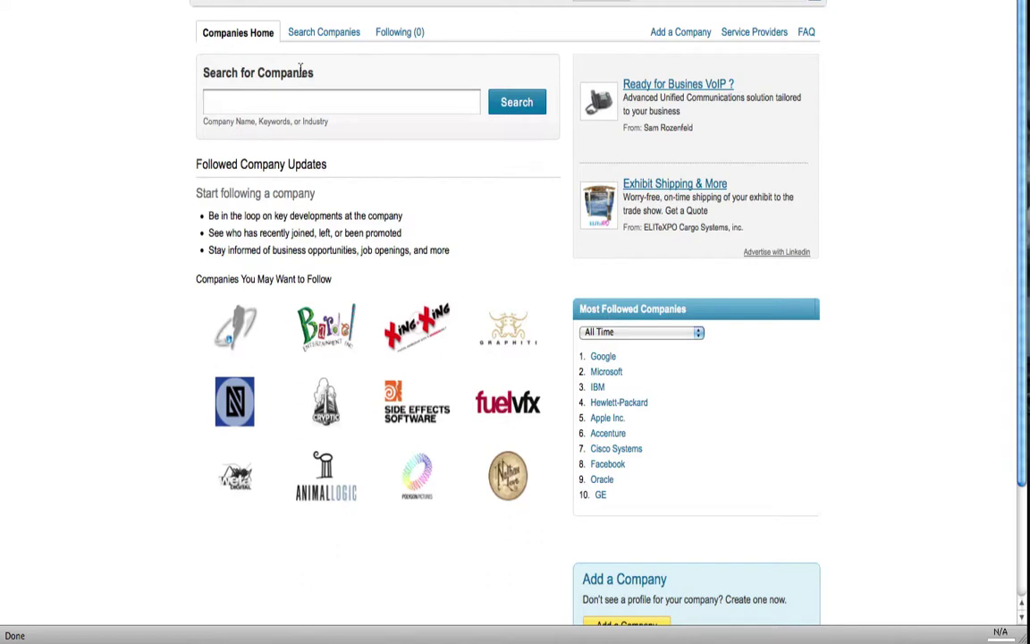
pyautogui.click(248, 3)
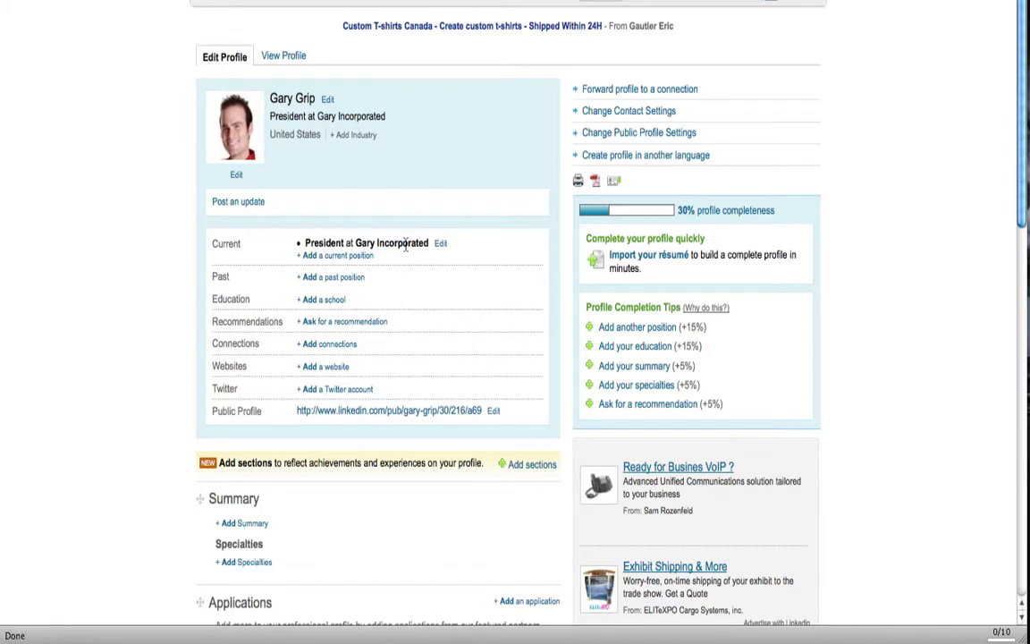
pyautogui.click(323, 376)
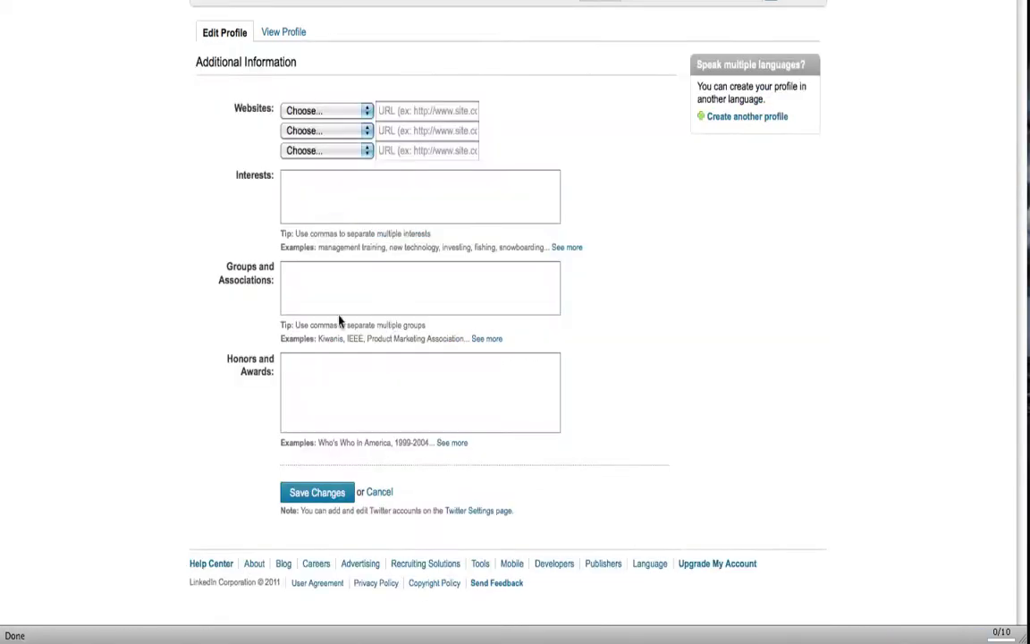
pyautogui.click(366, 112)
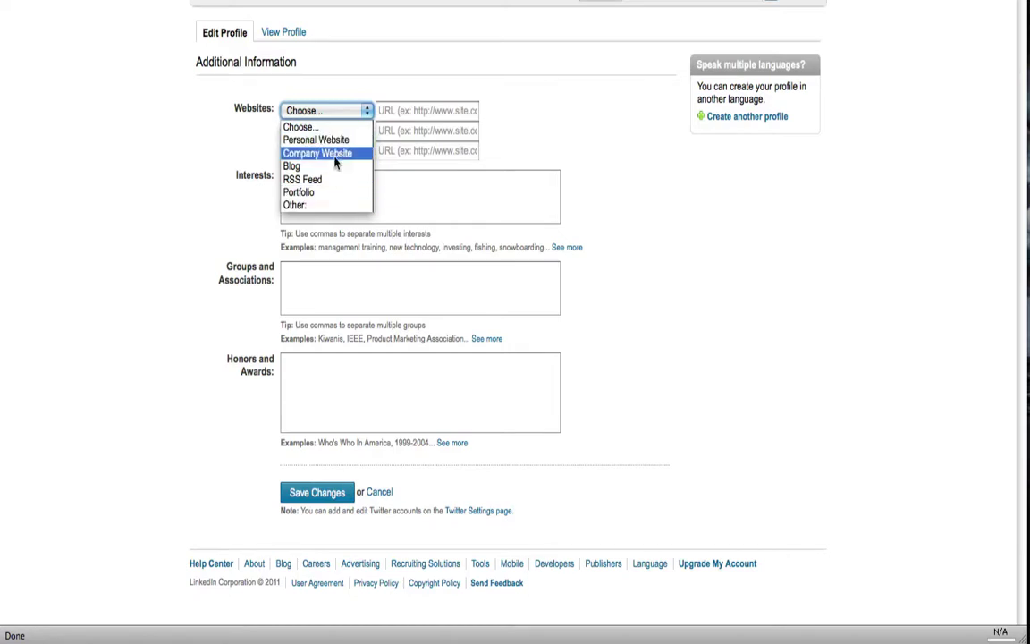
pyautogui.click(329, 207)
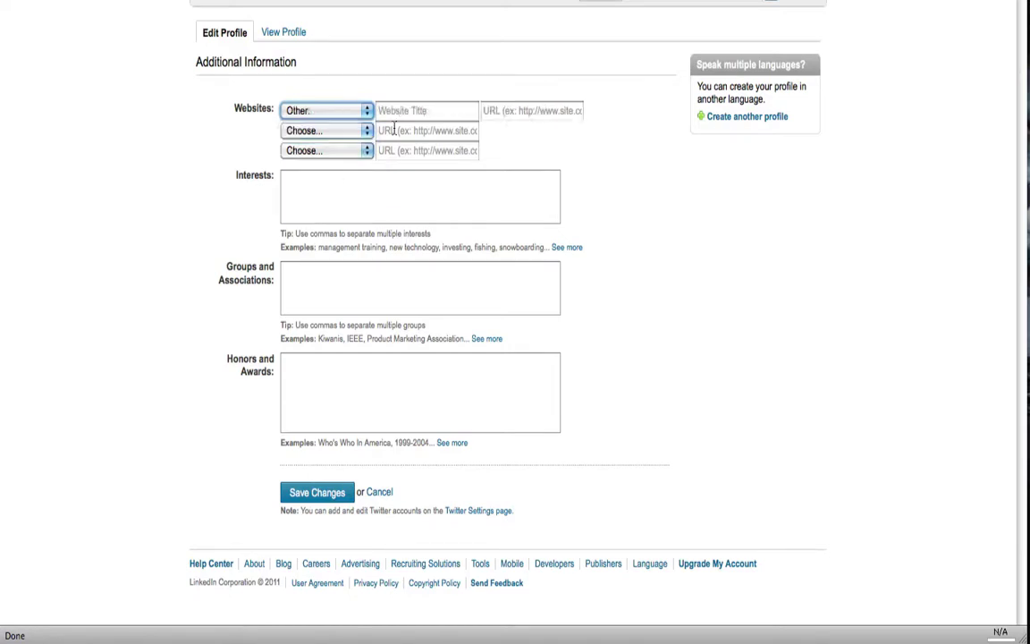
pyautogui.click(422, 112)
pyautogui.write('www.')
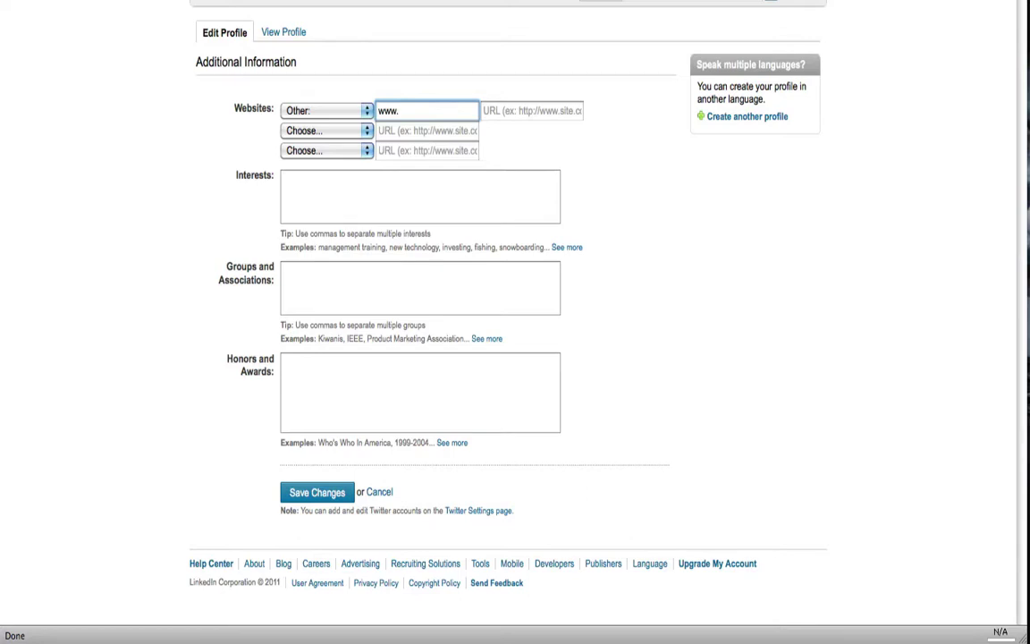
pyautogui.press('BackSpace')
pyautogui.press('BackSpace')
pyautogui.press('BackSpace')
pyautogui.press('BackSpace')
pyautogui.write('Gary Incorportated')
pyautogui.press('Tab')
pyautogui.write('www.')
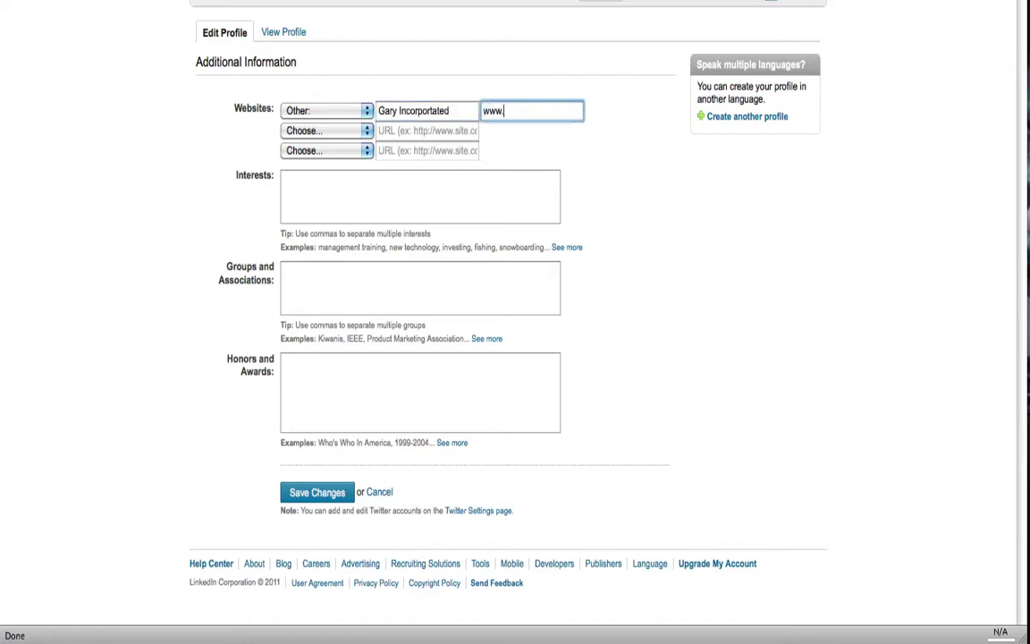
pyautogui.write('garyinc.com')
pyautogui.click(407, 182)
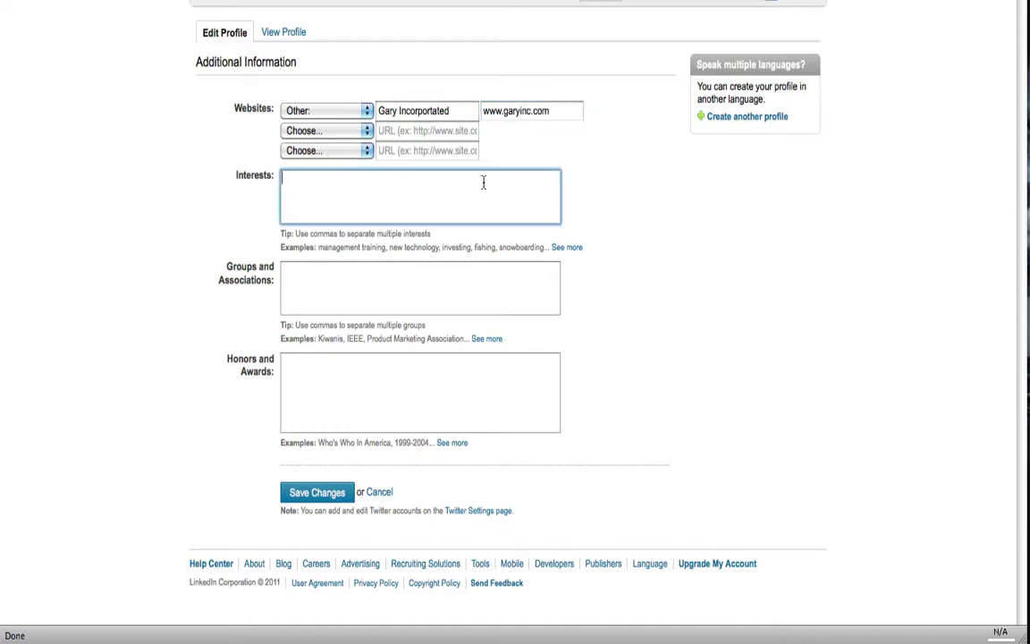
# - Save the Gary Incorportated website entry and begin adding a Twitter account
pyautogui.click(310, 492)
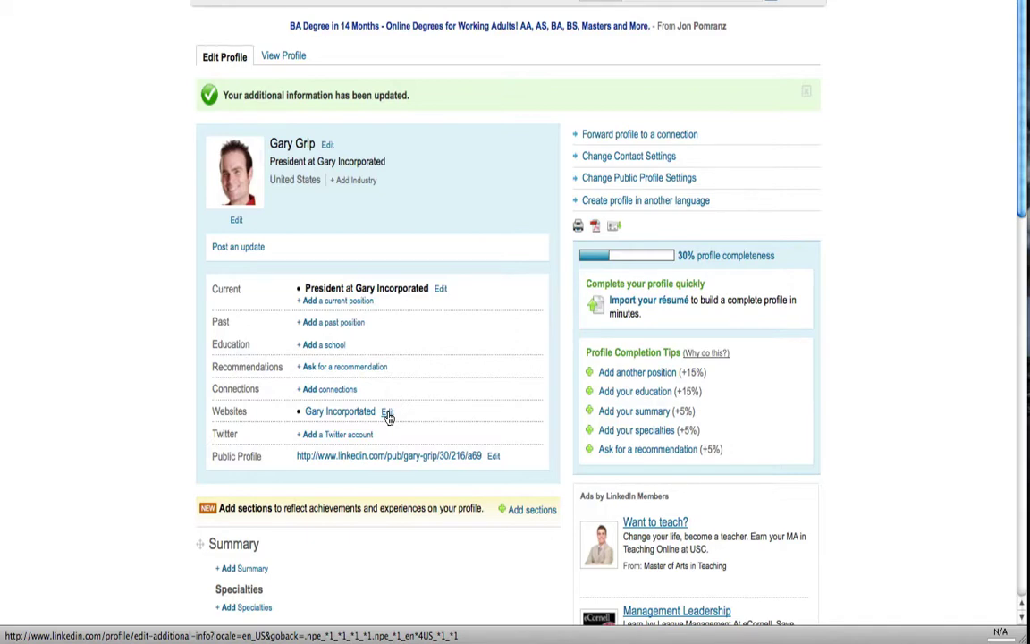
pyautogui.click(348, 445)
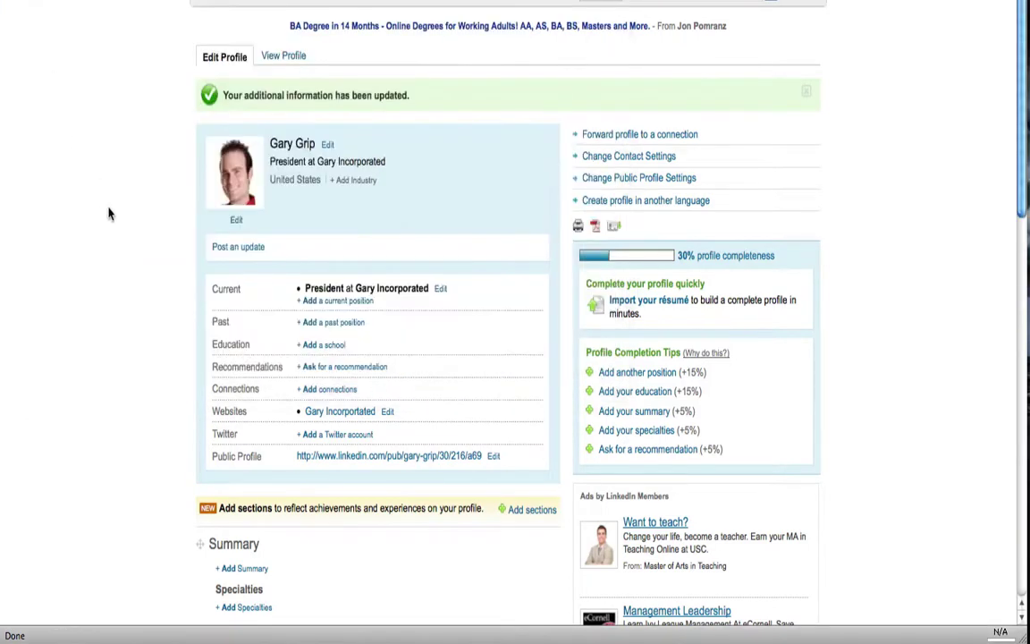
pyautogui.click(323, 328)
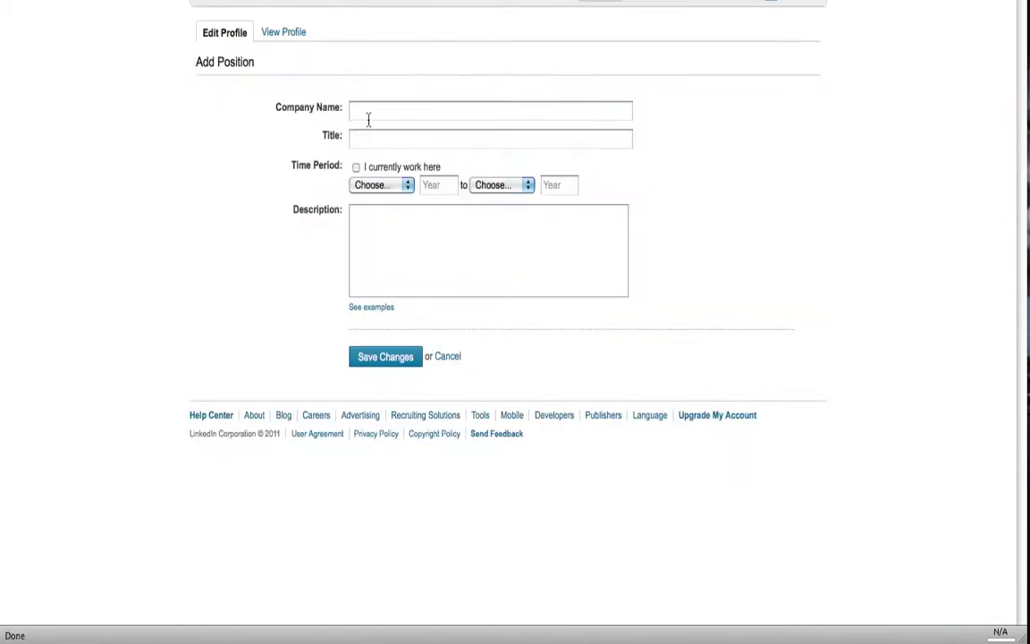
pyautogui.click(448, 357)
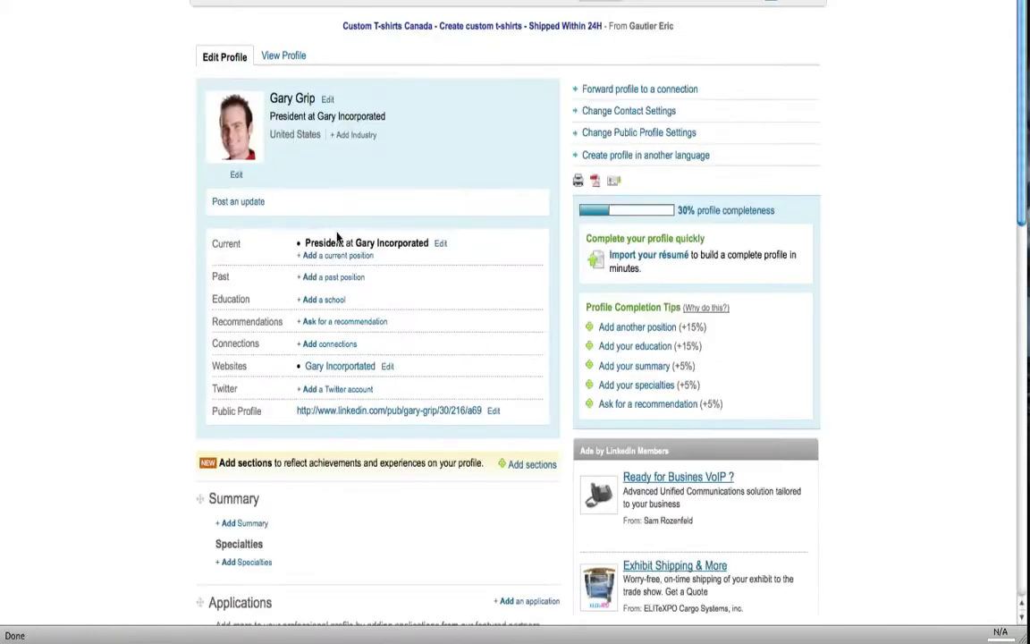
pyautogui.scroll(-2, 381, 288)
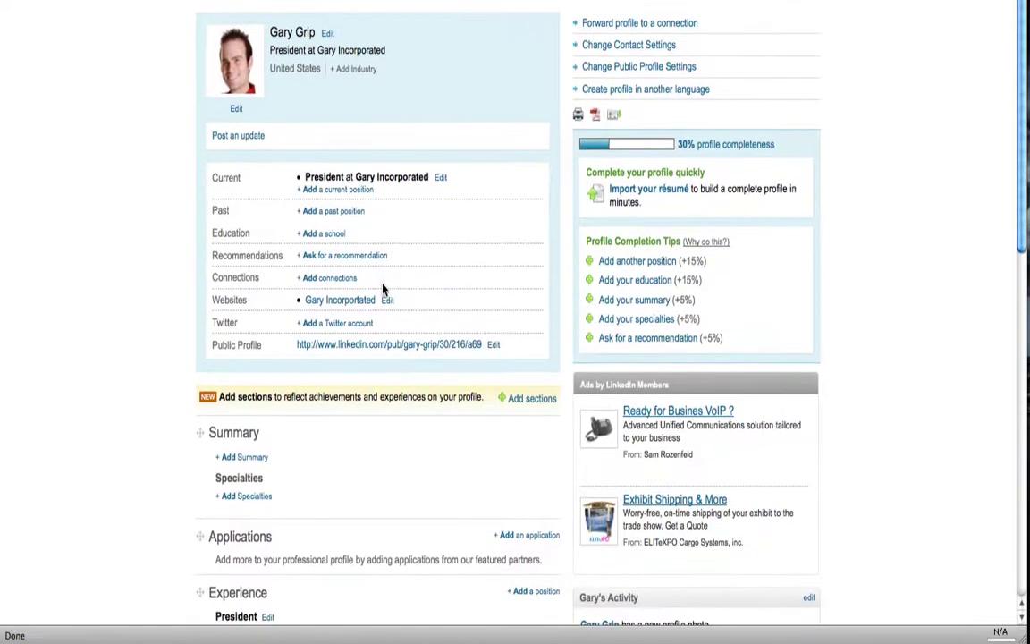
pyautogui.scroll(-2, 384, 288)
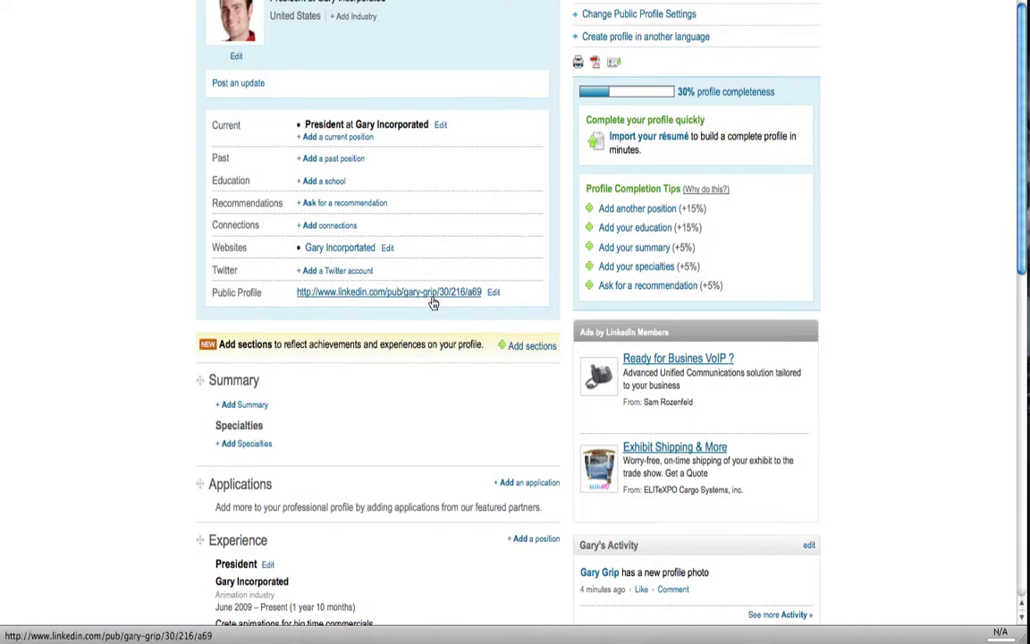
# - Set the custom public profile URL to linkedin.com/in/garygrip
pyautogui.click(492, 300)
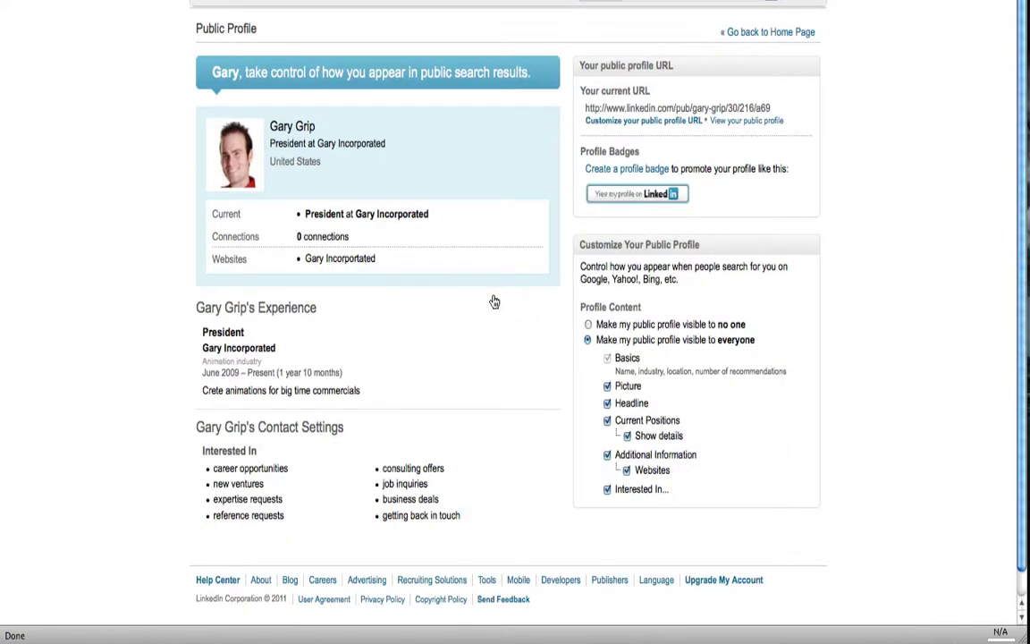
pyautogui.scroll(-1, 494, 301)
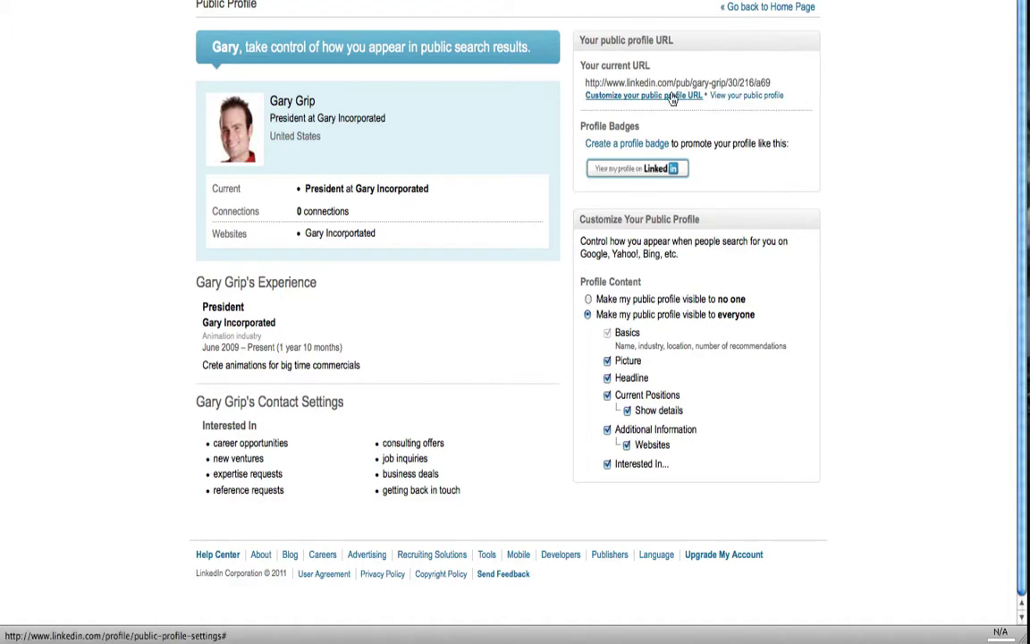
pyautogui.click(645, 98)
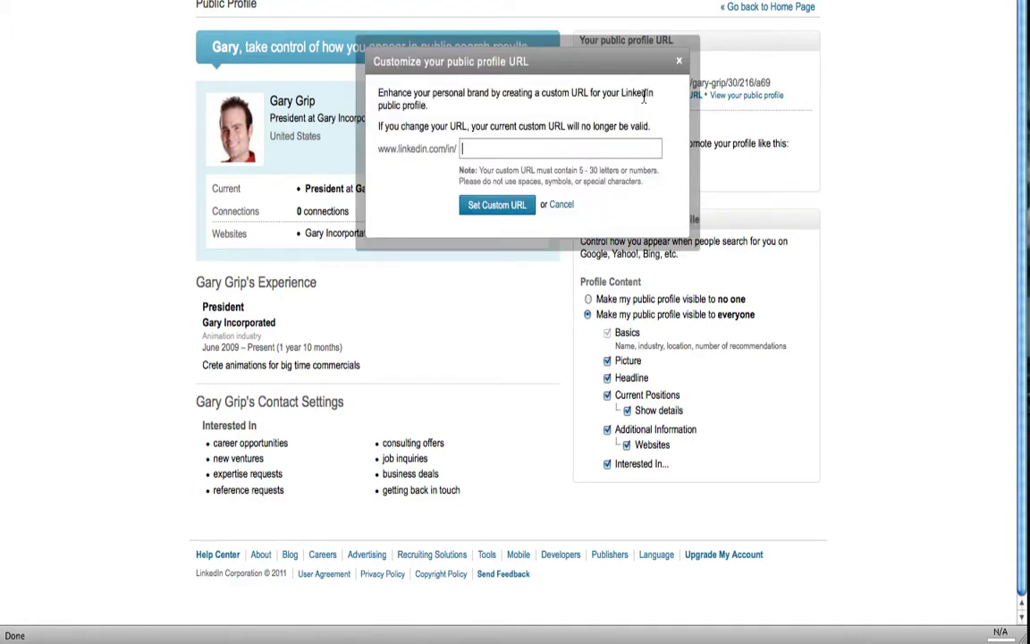
pyautogui.write('gary g')
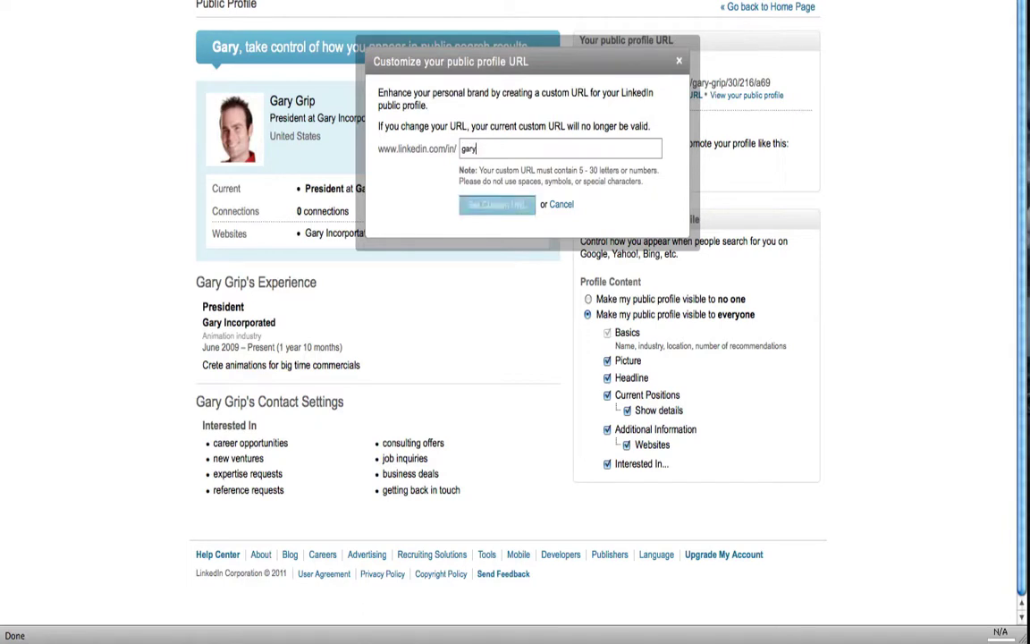
pyautogui.press('BackSpace')
pyautogui.press('BackSpace')
pyautogui.write('gripswe')
pyautogui.press('BackSpace')
pyautogui.press('BackSpace')
pyautogui.click(519, 205)
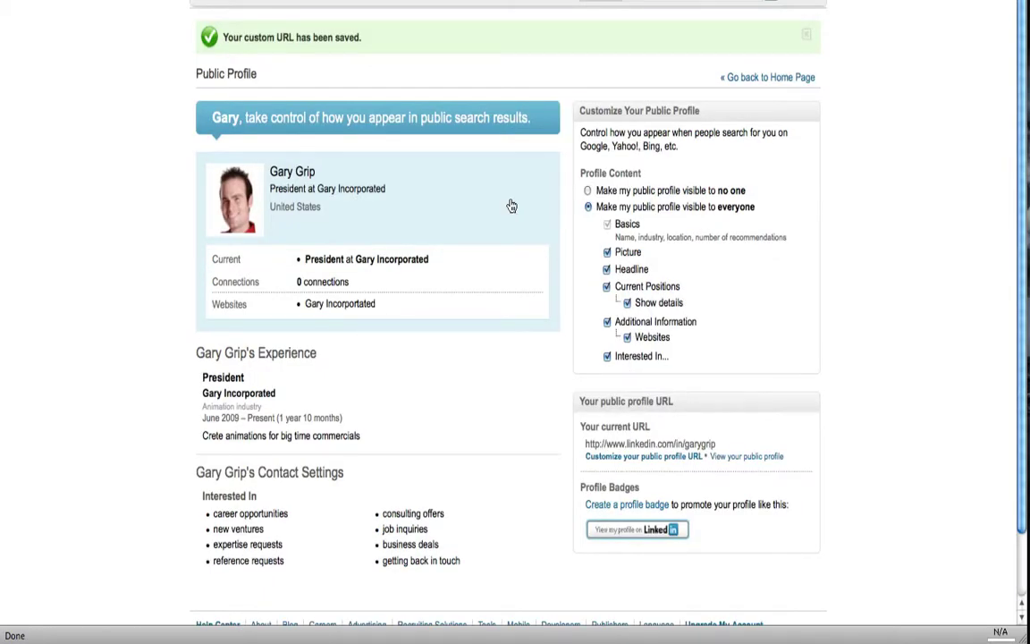
pyautogui.click(253, 4)
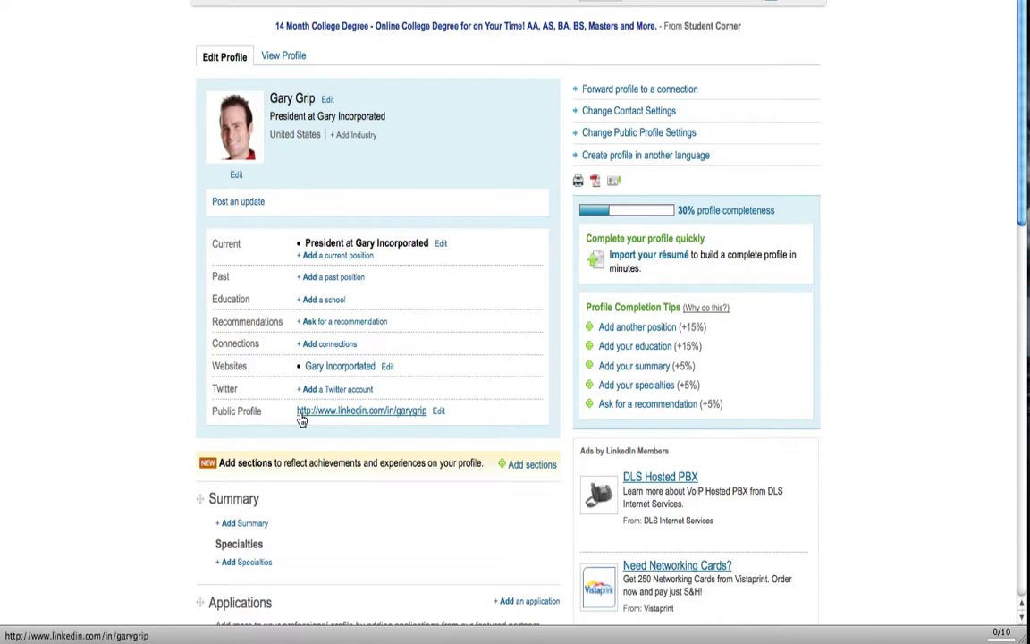
# - Check the new public profile address linkedin.com/in/garygrip and scroll down to Education
pyautogui.moveTo(291, 414); pyautogui.dragTo(418, 427)
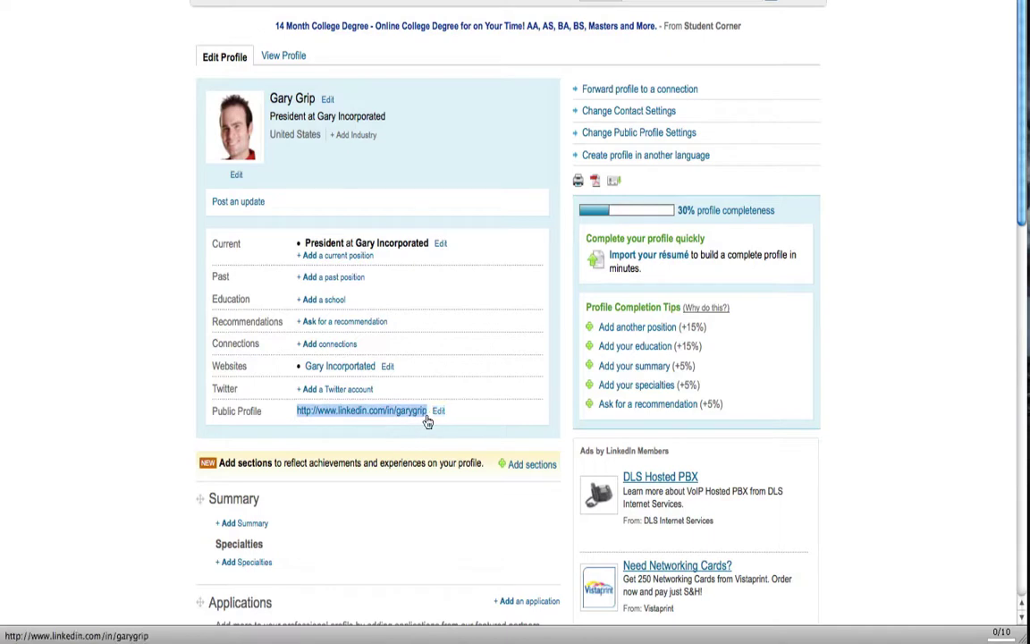
pyautogui.click(476, 431)
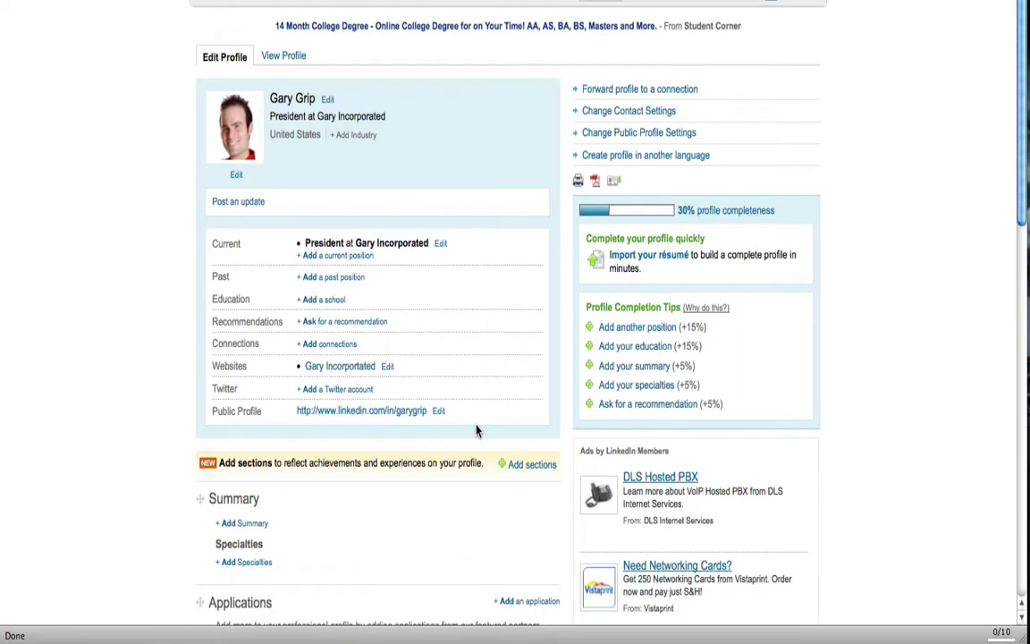
pyautogui.scroll(-1, 476, 431)
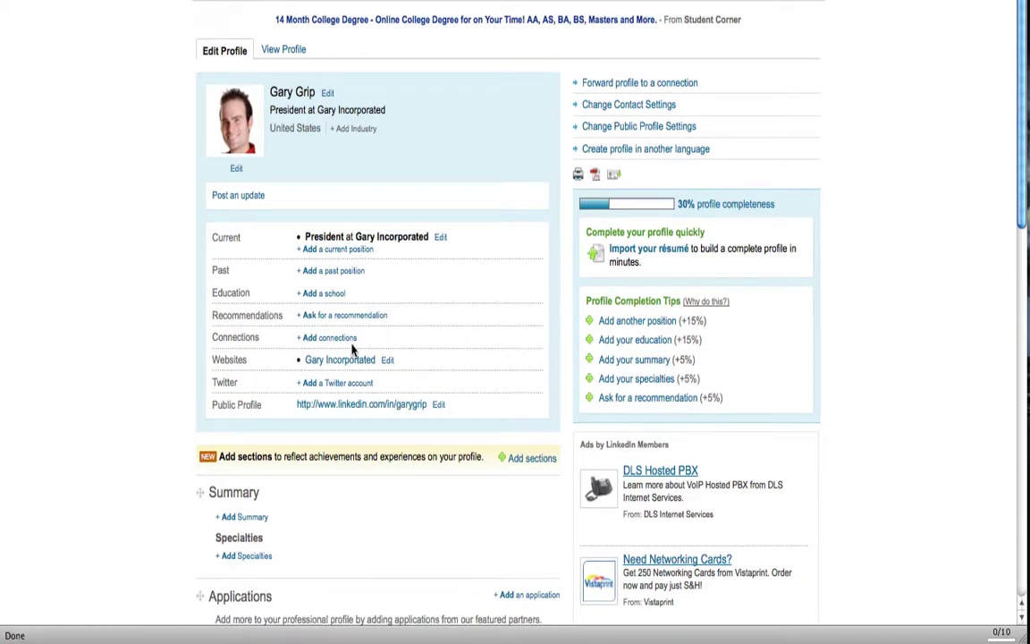
pyautogui.scroll(-2, 353, 349)
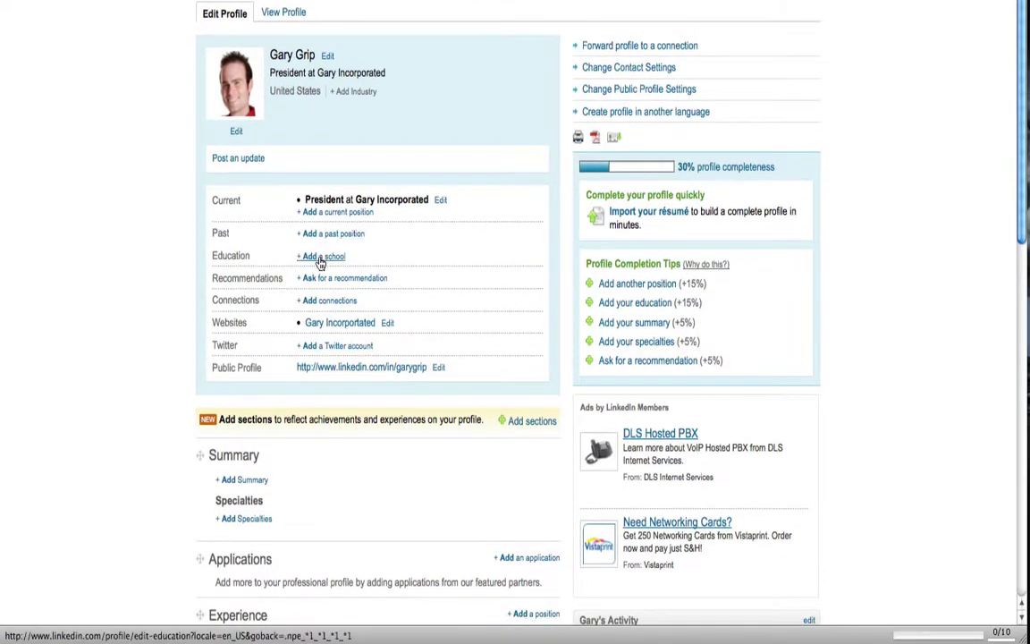
# - Open the Add a school form and leave it without adding a school
pyautogui.click(319, 258)
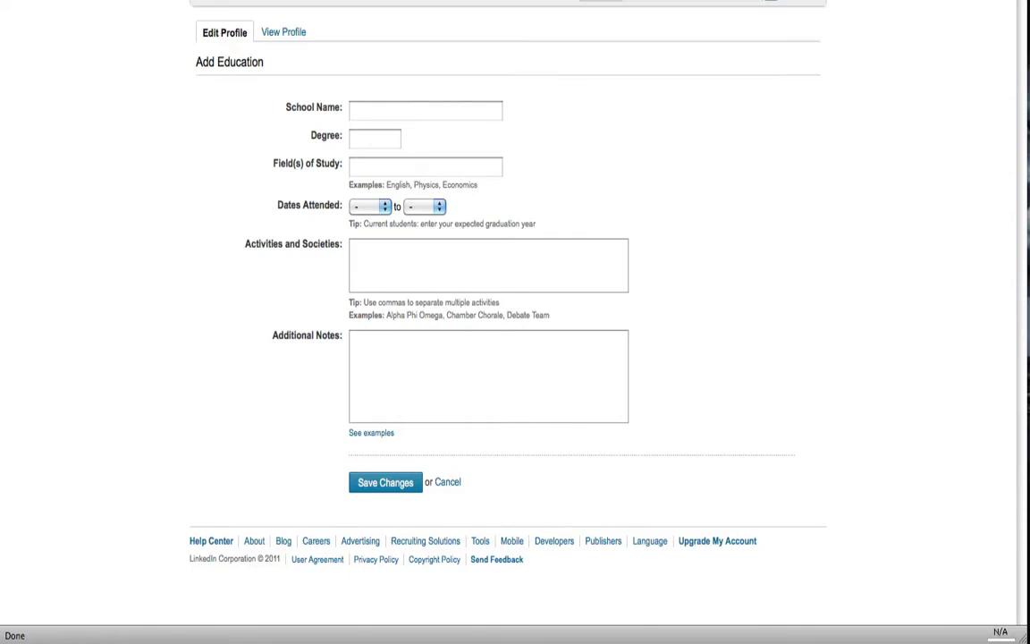
pyautogui.hotkey('alt', 'Left')
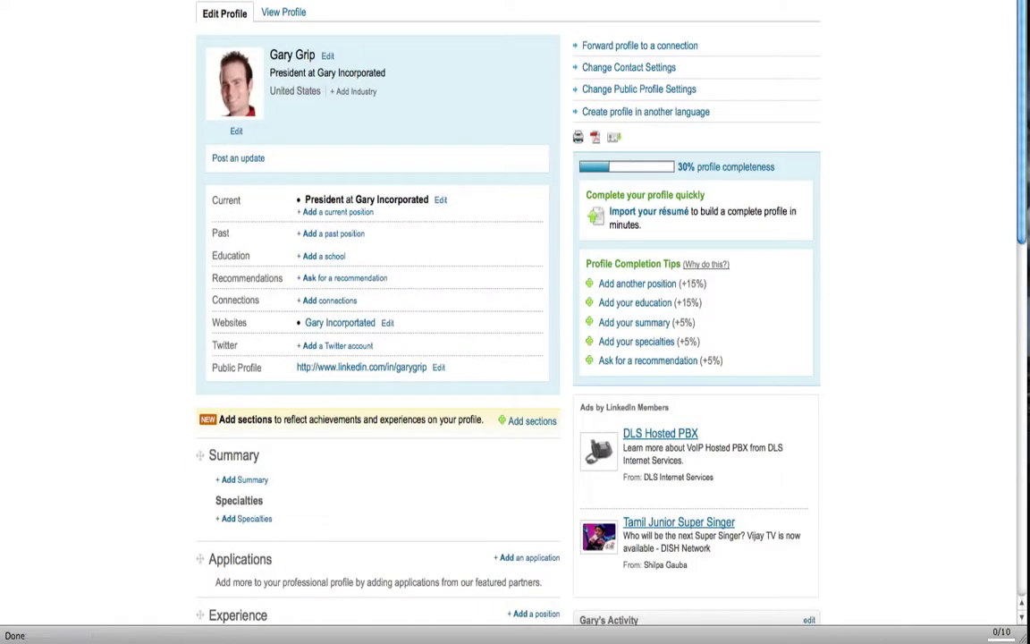
pyautogui.scroll(-3, 28, 147)
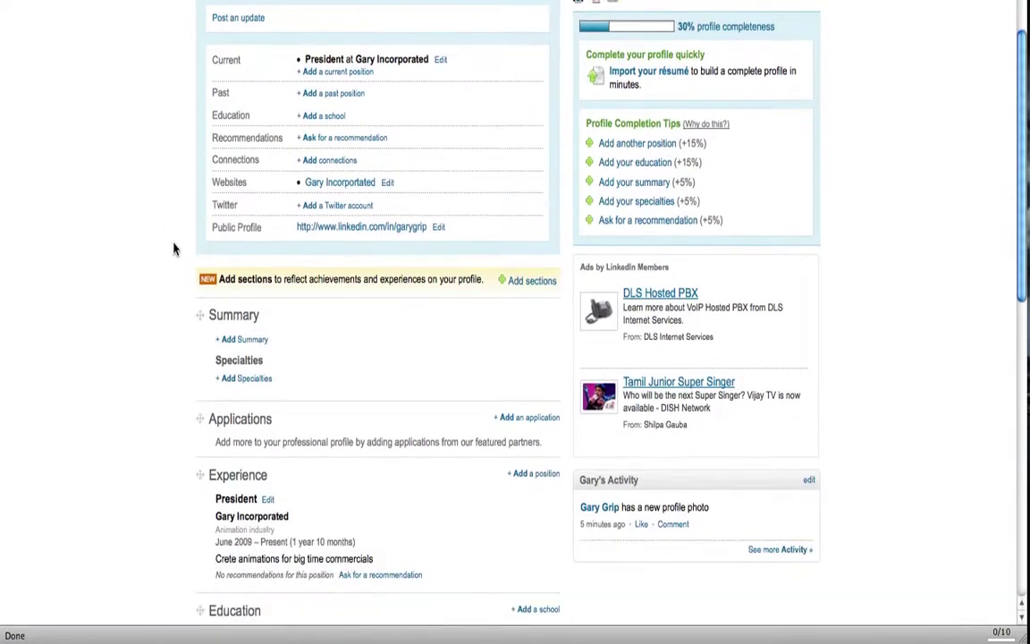
# - Open the summary and specialties form and submit it without entering anything
pyautogui.click(257, 342)
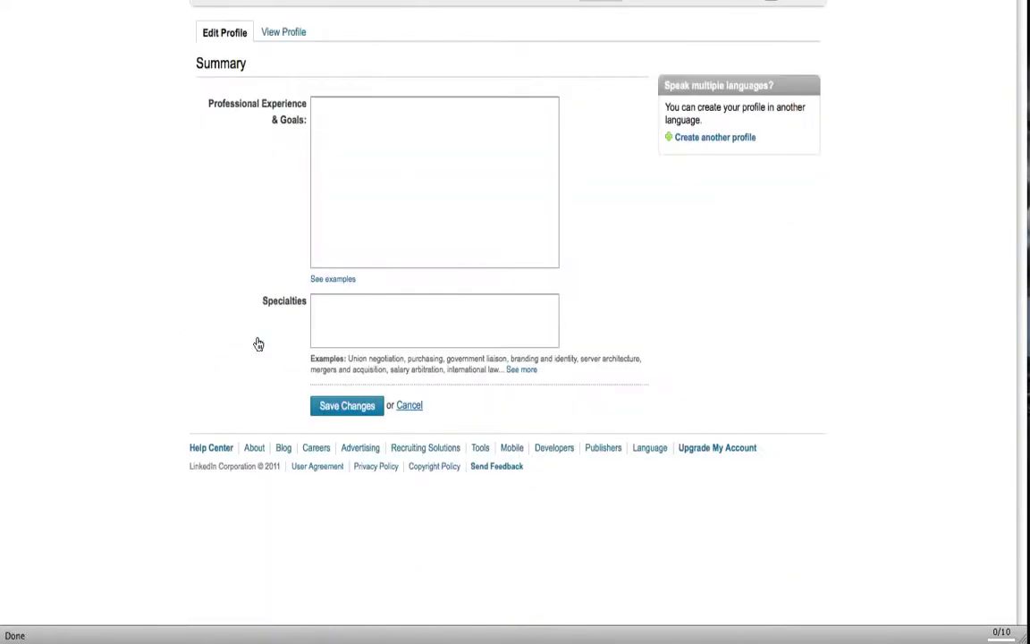
pyautogui.click(364, 136)
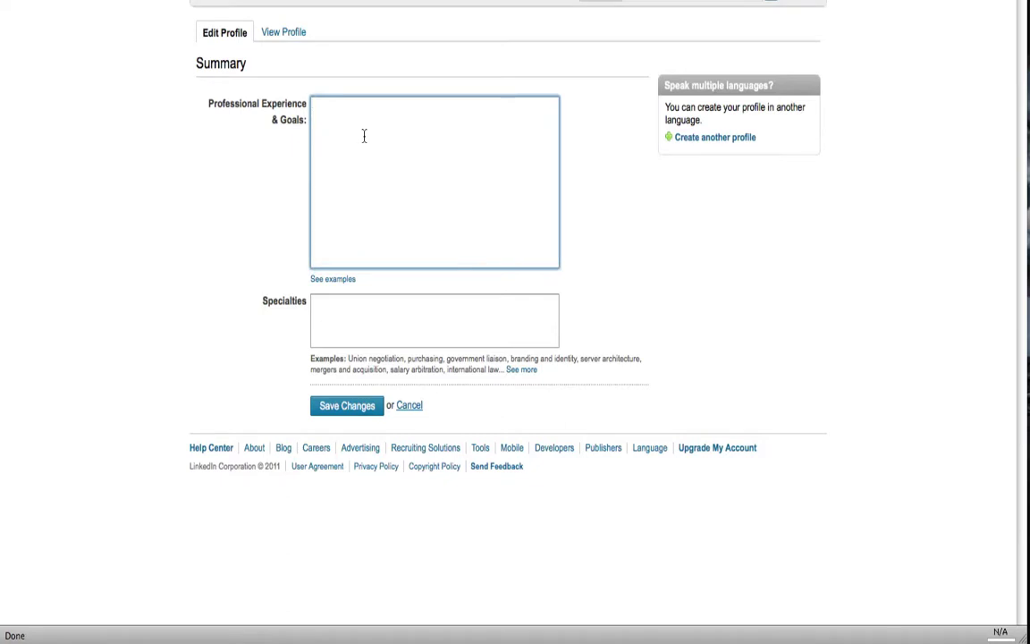
pyautogui.click(340, 329)
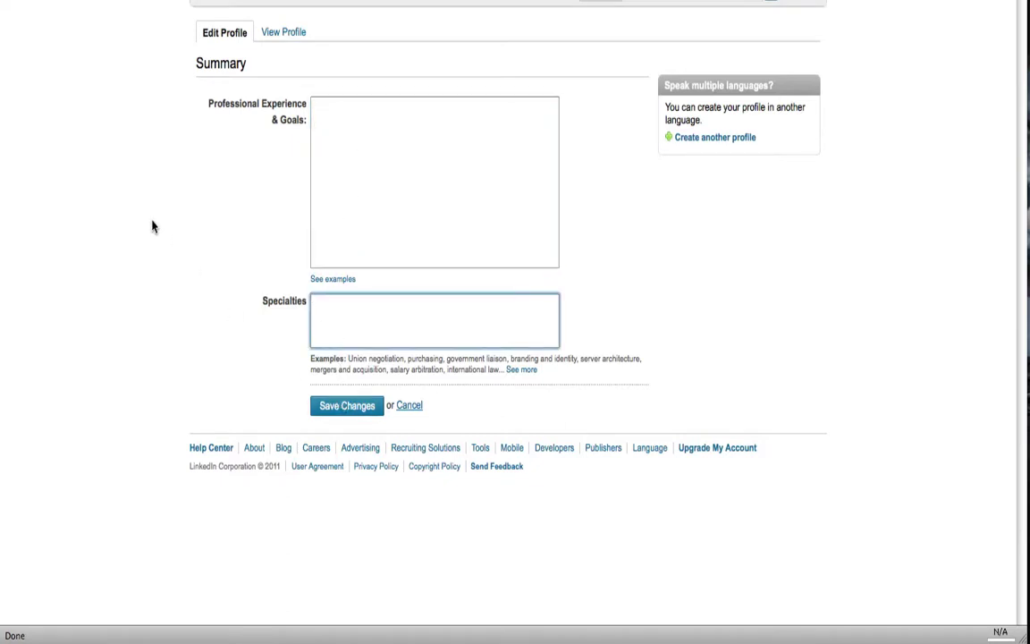
pyautogui.press('Tab')
pyautogui.press('Return')
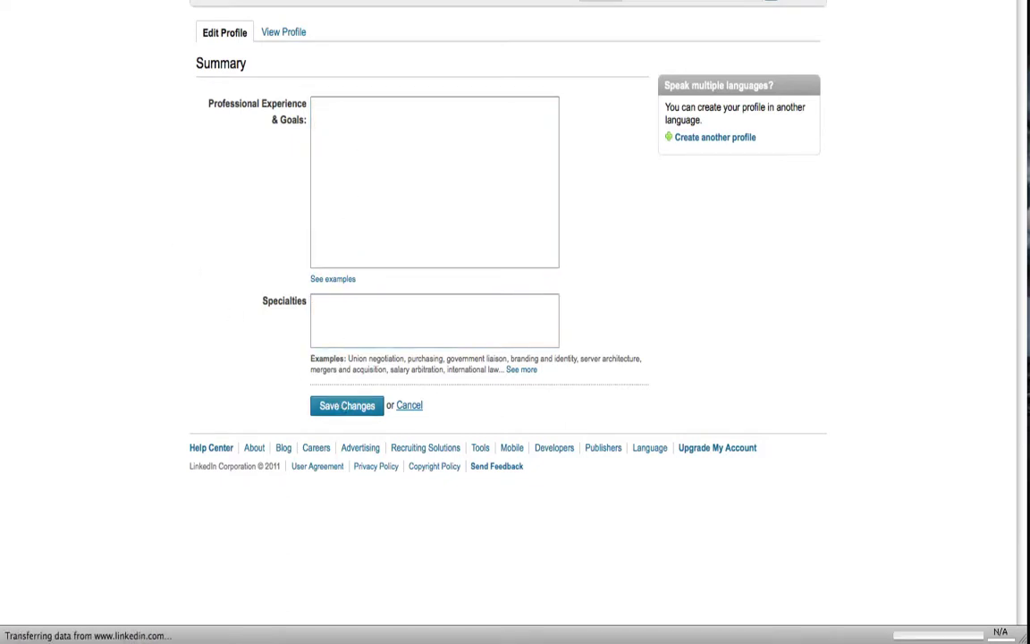
# - Scroll through the Edit Profile page and return to the top of the profile editor
pyautogui.scroll(-10, 50, 163)
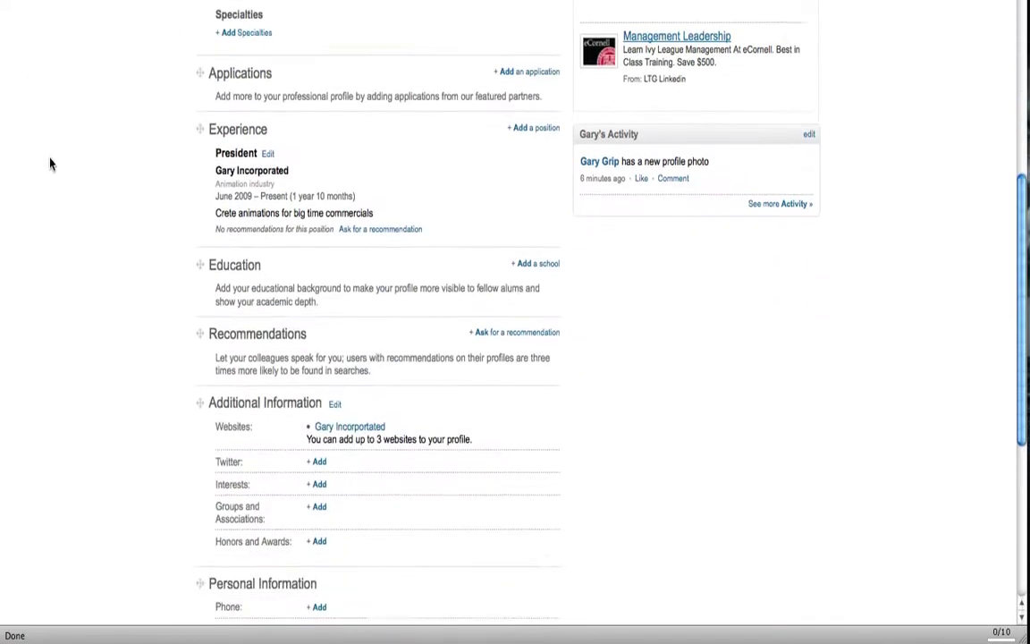
pyautogui.scroll(-1, 51, 162)
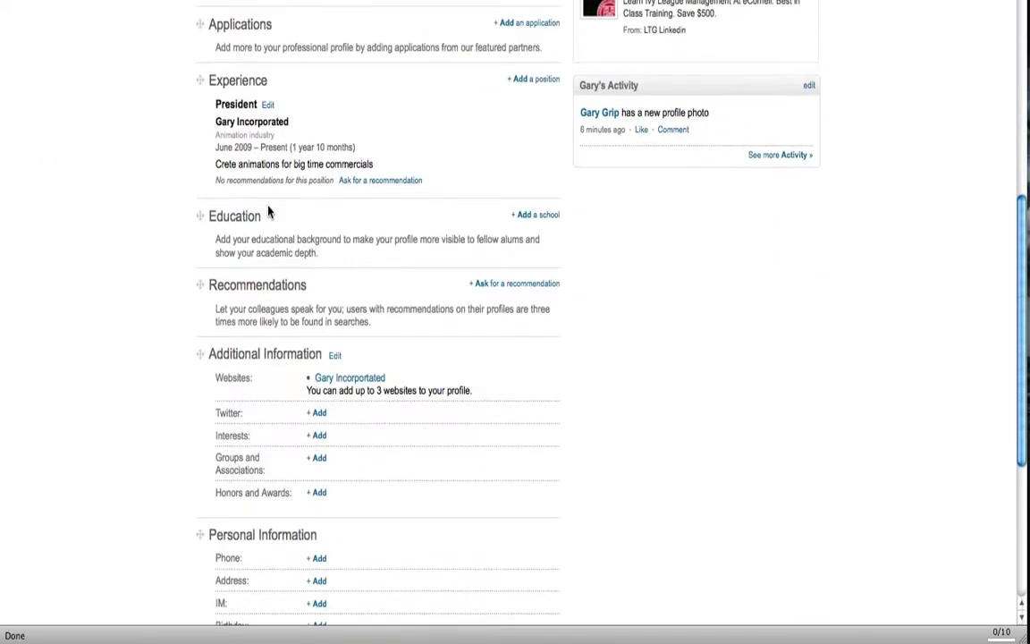
pyautogui.scroll(-4, 269, 212)
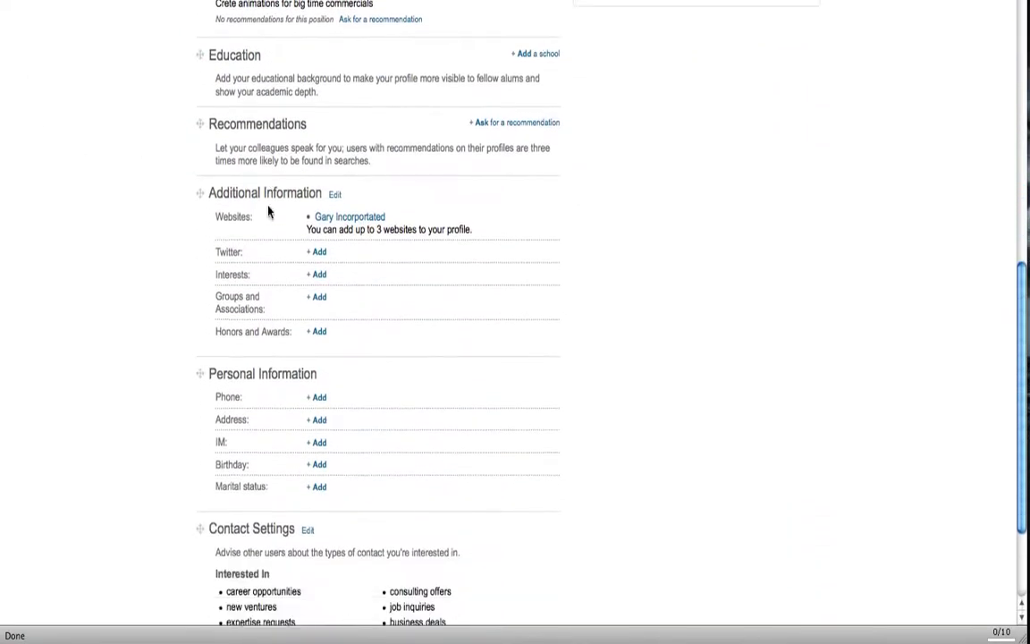
pyautogui.scroll(-2, 286, 239)
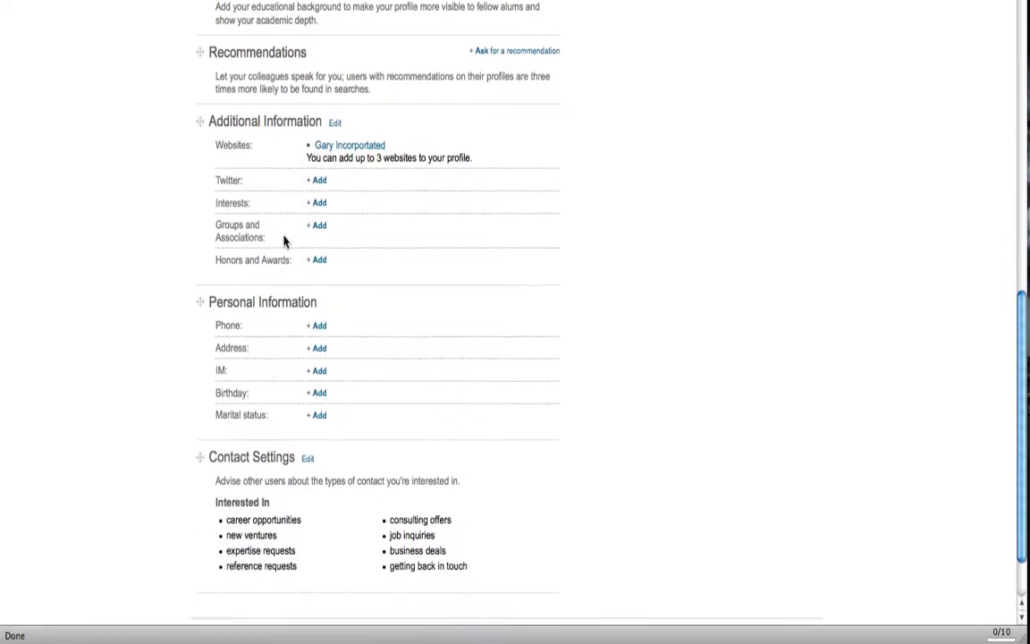
pyautogui.scroll(-1, 286, 234)
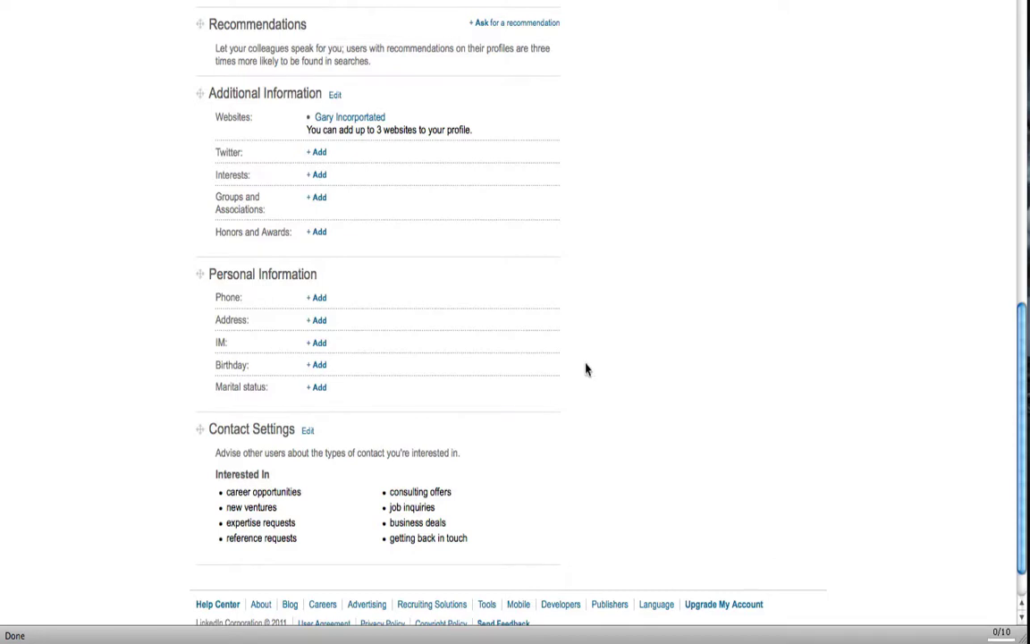
pyautogui.scroll(-1, 586, 369)
pyautogui.scroll(3, 586, 370)
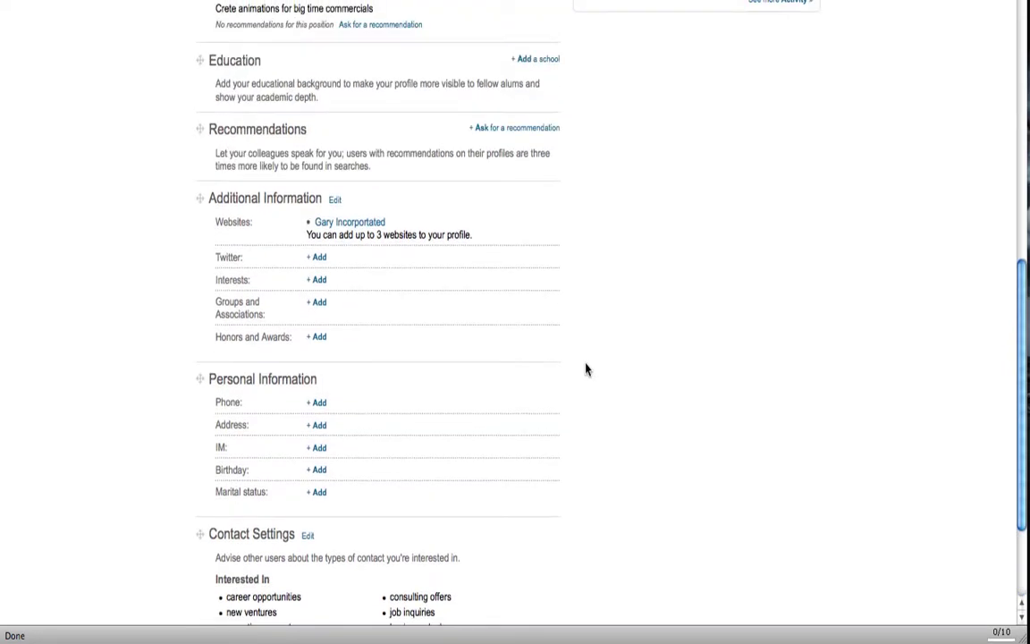
pyautogui.scroll(6, 585, 369)
pyautogui.scroll(7, 586, 369)
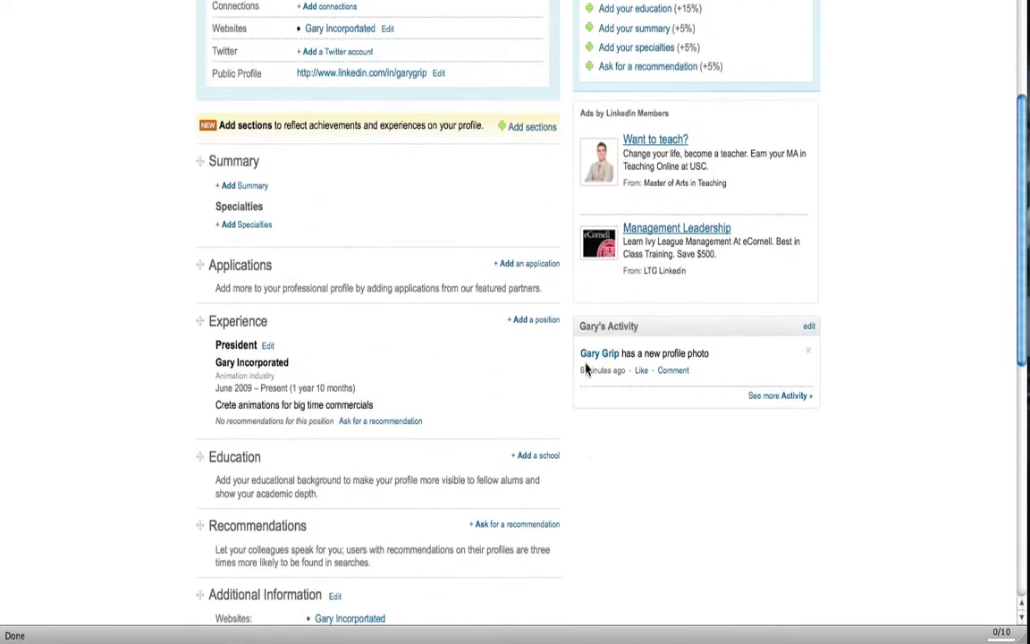
pyautogui.scroll(3, 587, 369)
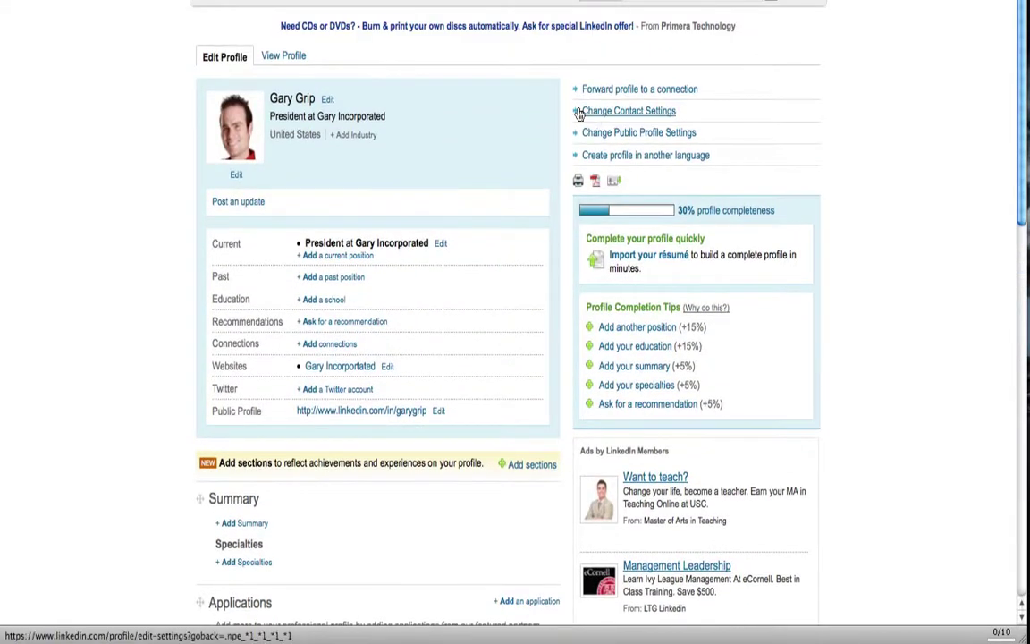
pyautogui.click(254, 5)
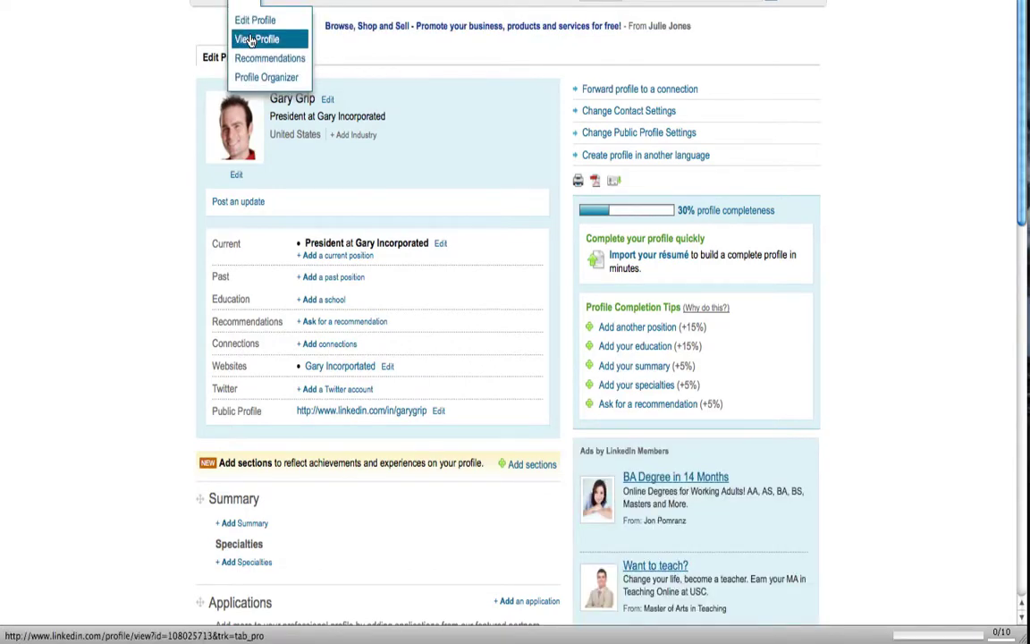
pyautogui.click(252, 40)
pyautogui.scroll(-5, 145, 152)
pyautogui.scroll(5, 145, 152)
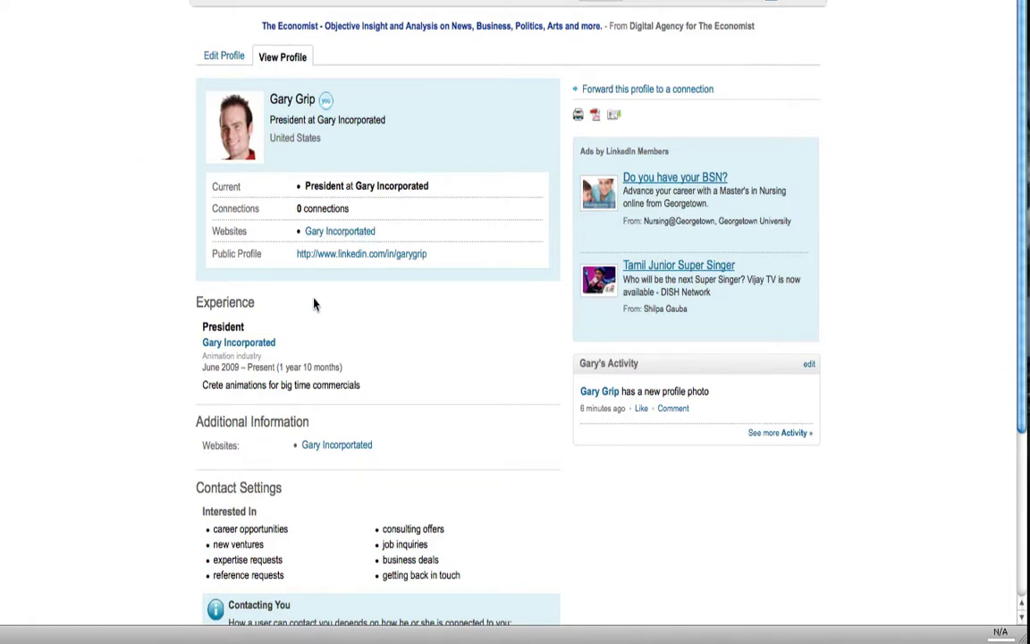
pyautogui.scroll(-5, 310, 315)
pyautogui.scroll(5, 310, 322)
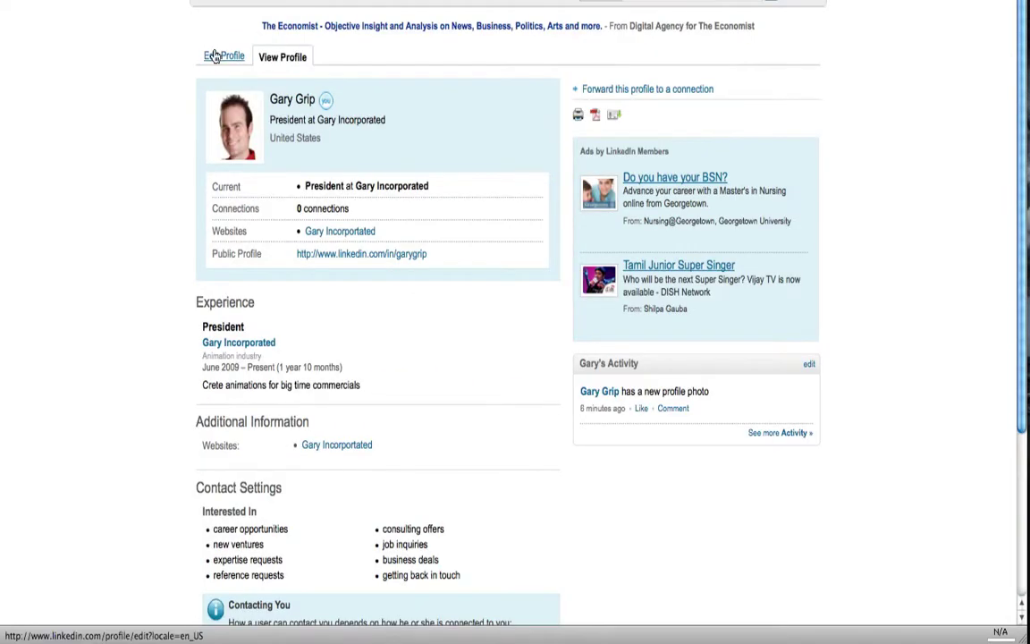
pyautogui.click(218, 58)
pyautogui.scroll(-4, 230, 367)
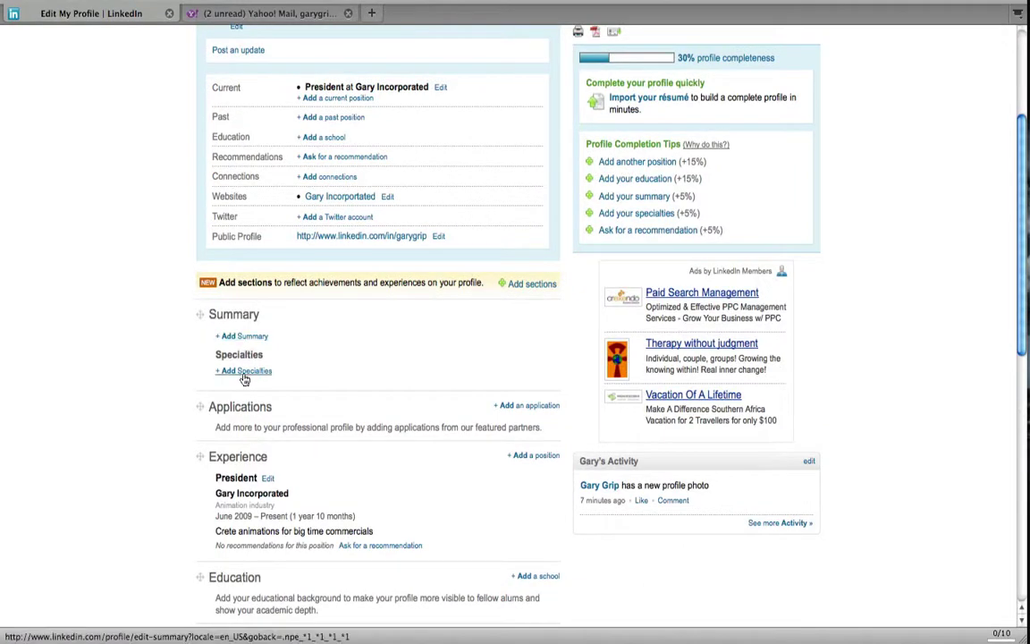
# - Reopen the summary form and enter the specialties 'promotion, animation'
pyautogui.click(241, 337)
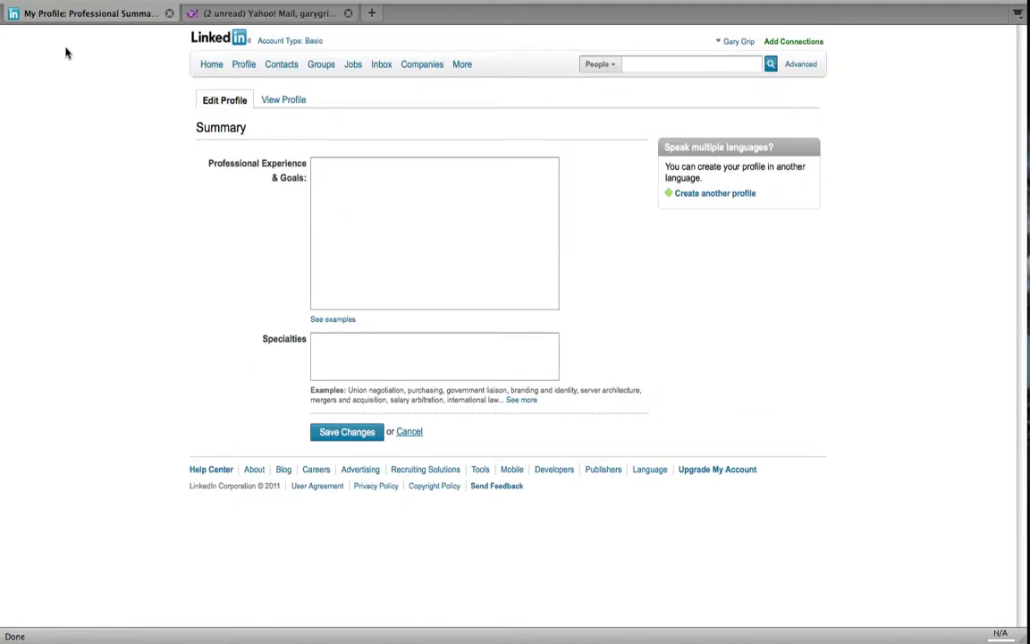
pyautogui.press('BackSpace')
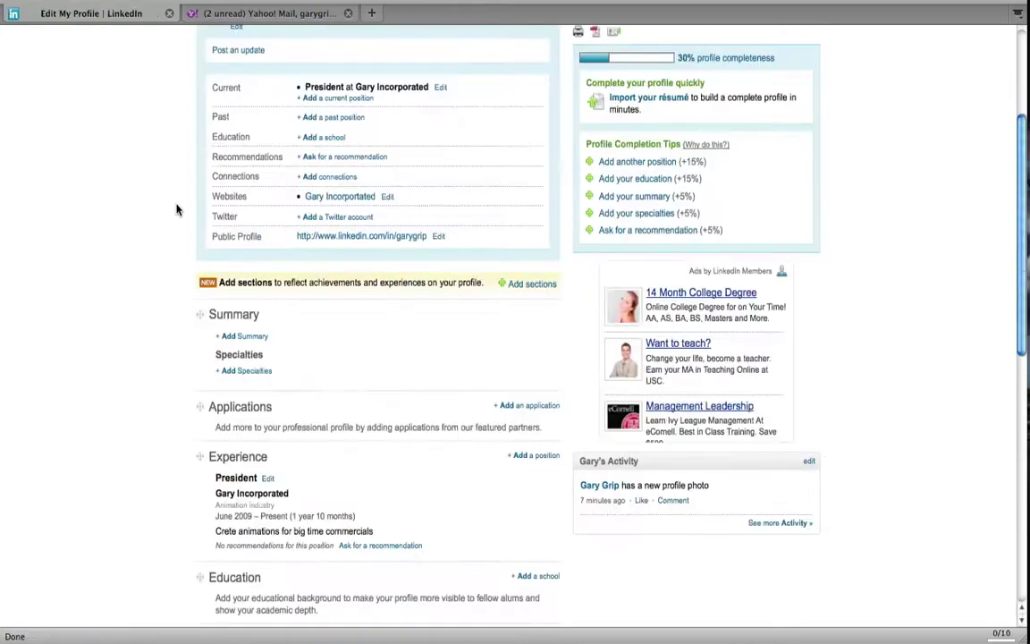
pyautogui.click(225, 371)
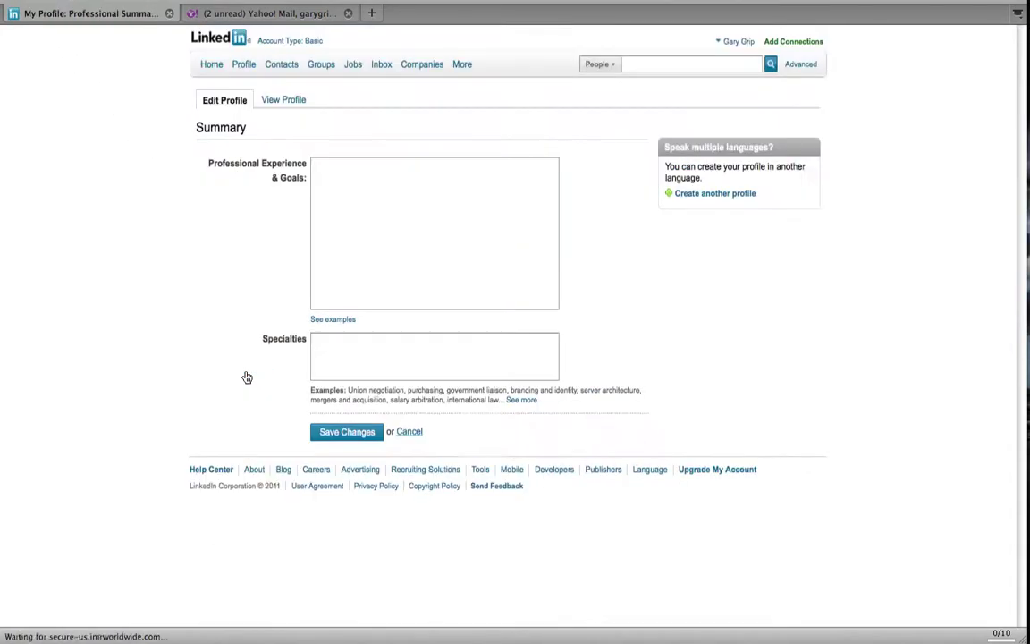
pyautogui.click(349, 360)
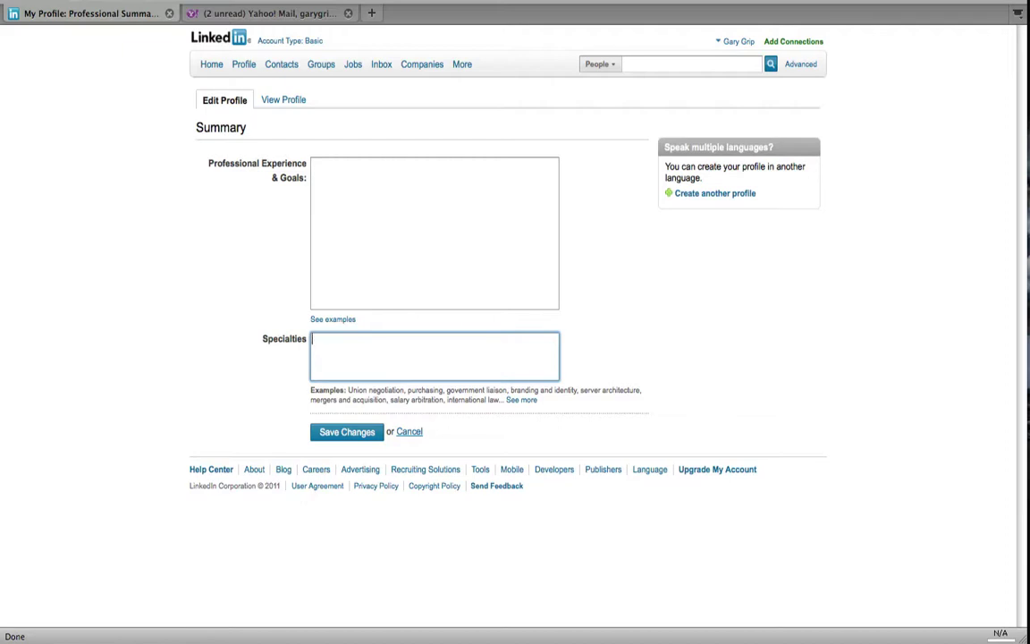
pyautogui.write('promotion, animaltion')
# - Write 'Promoting through animations' as professional experience and goals, and save the summary
pyautogui.click(388, 240)
pyautogui.write('P')
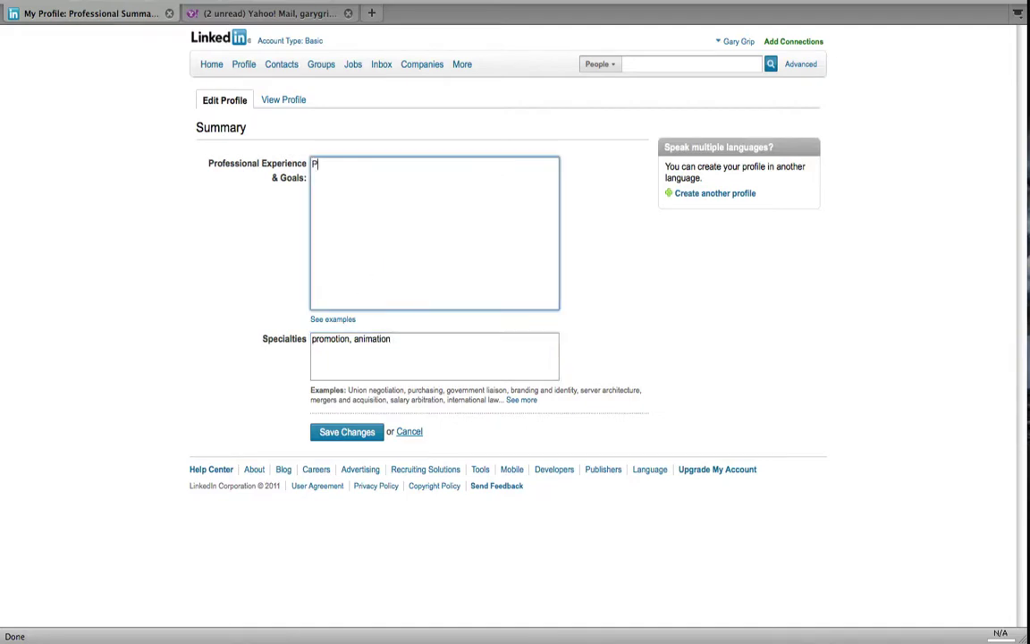
pyautogui.write('romoting through animations')
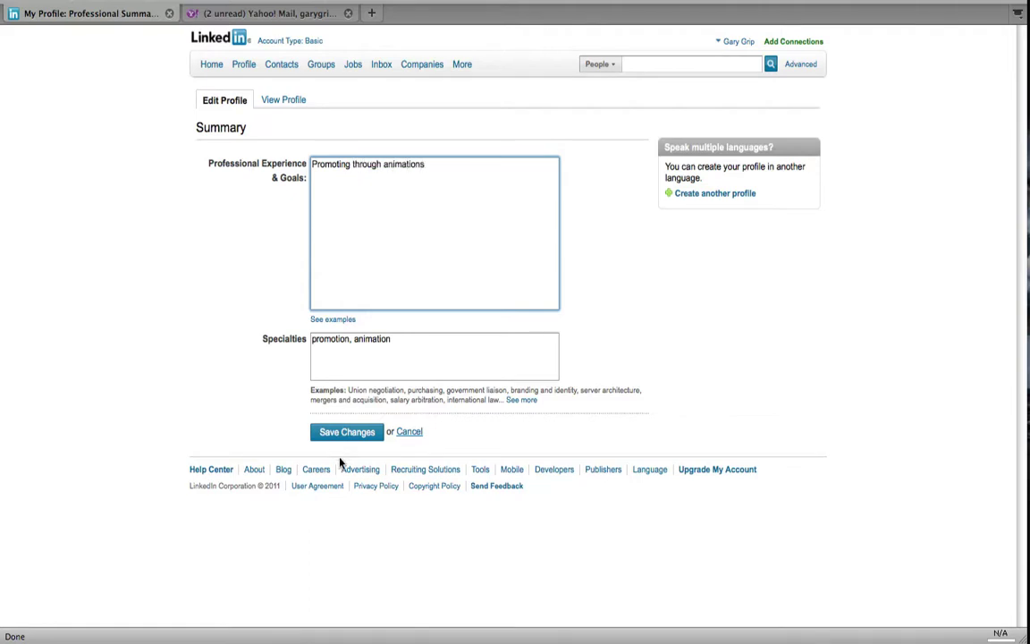
pyautogui.click(358, 434)
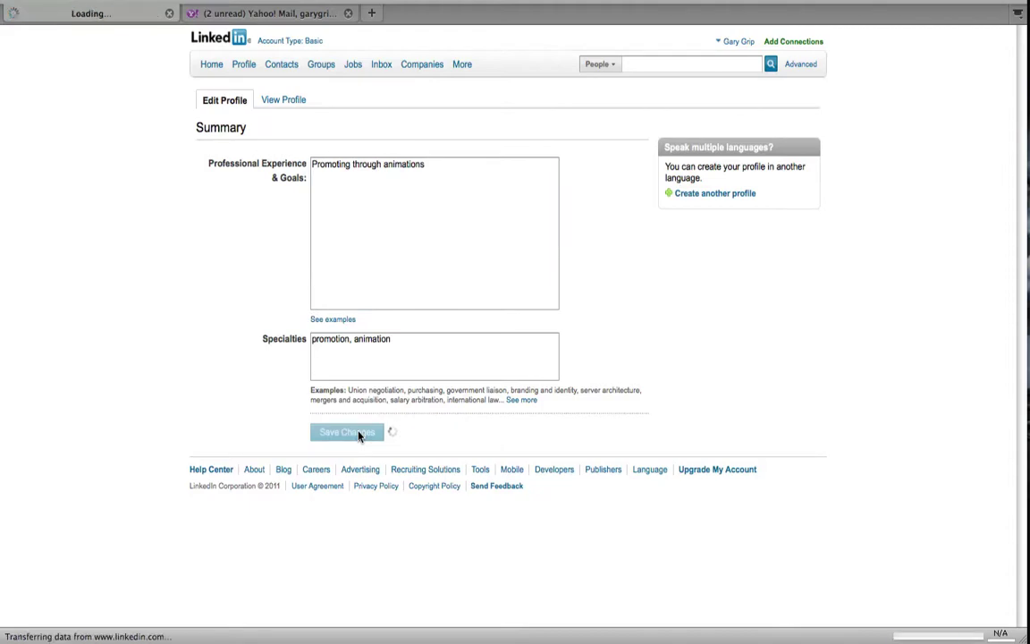
# - Scroll down the Edit Profile page to the Applications section
pyautogui.scroll(-3, 360, 433)
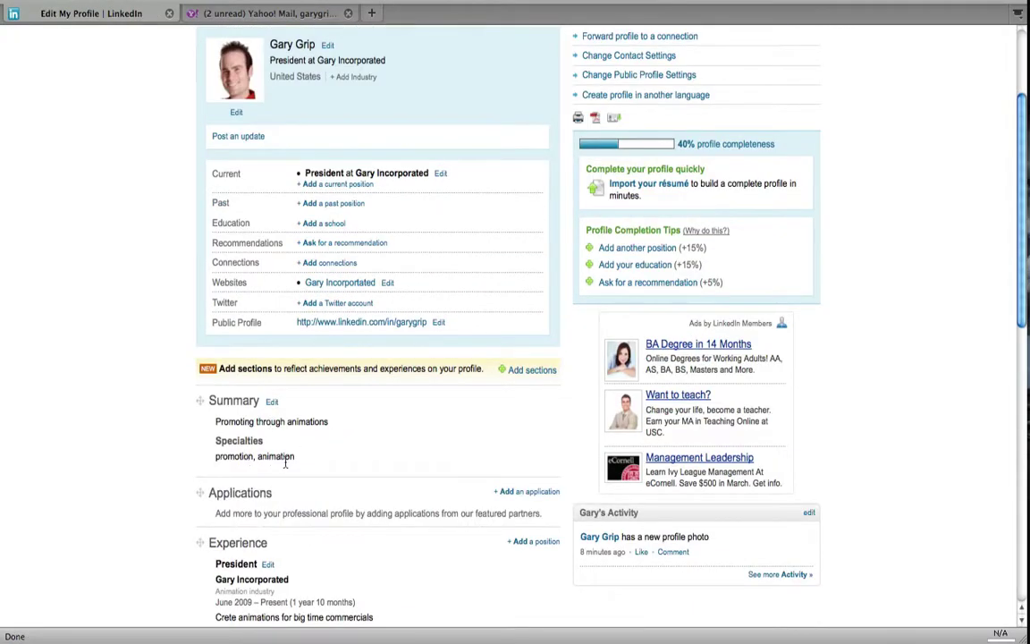
pyautogui.scroll(-3, 132, 310)
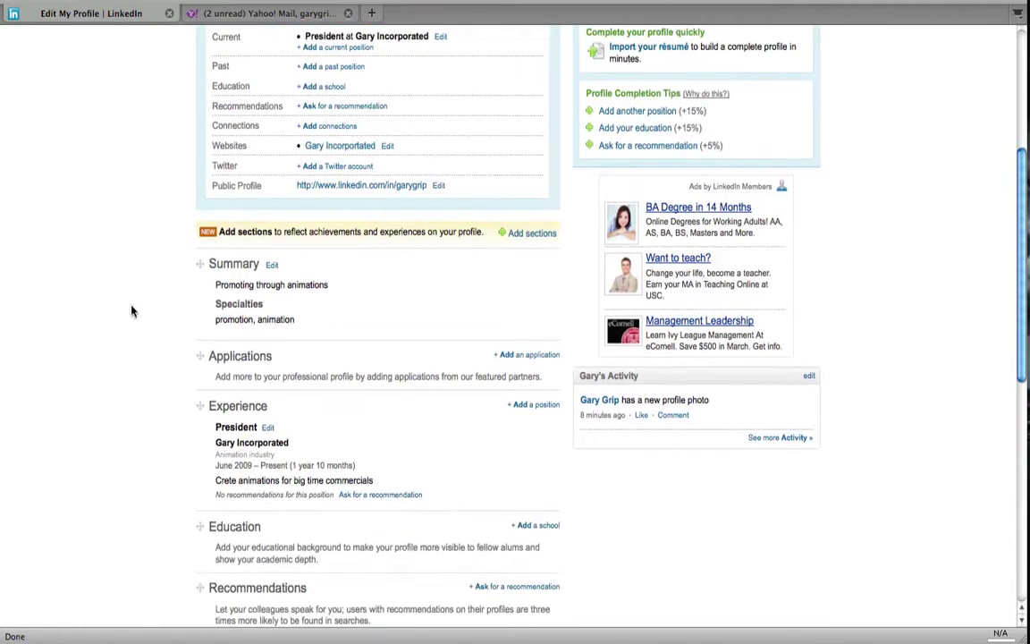
pyautogui.scroll(-1, 132, 310)
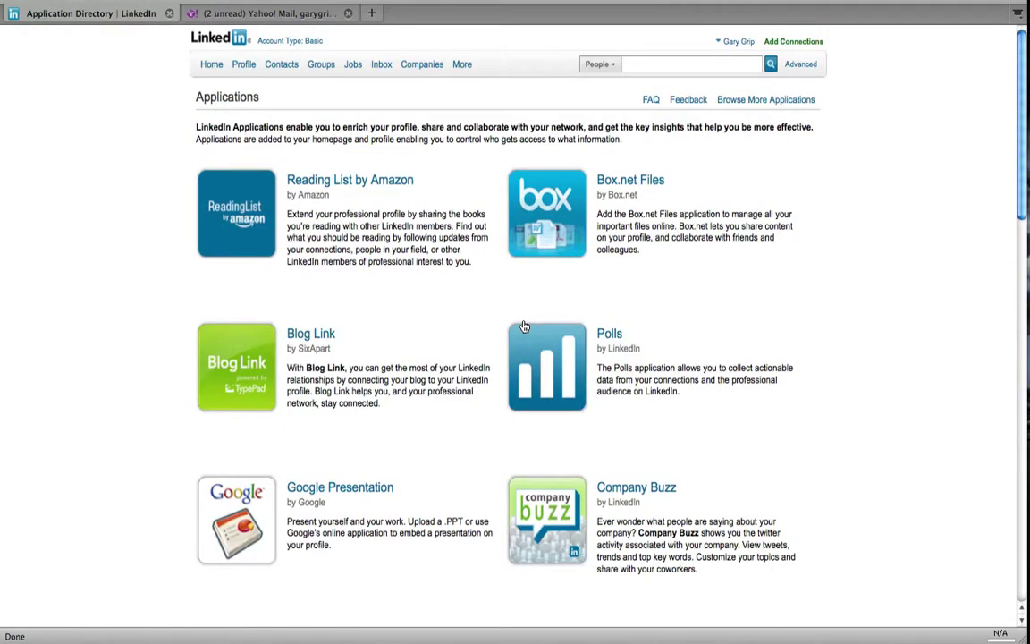
pyautogui.scroll(-8, 524, 327)
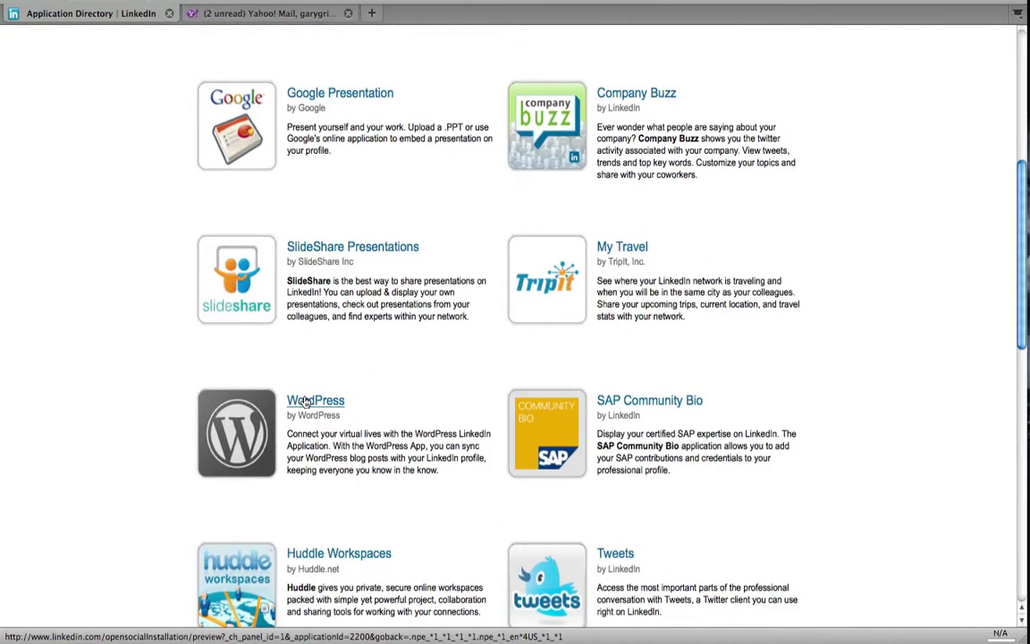
pyautogui.click(305, 401)
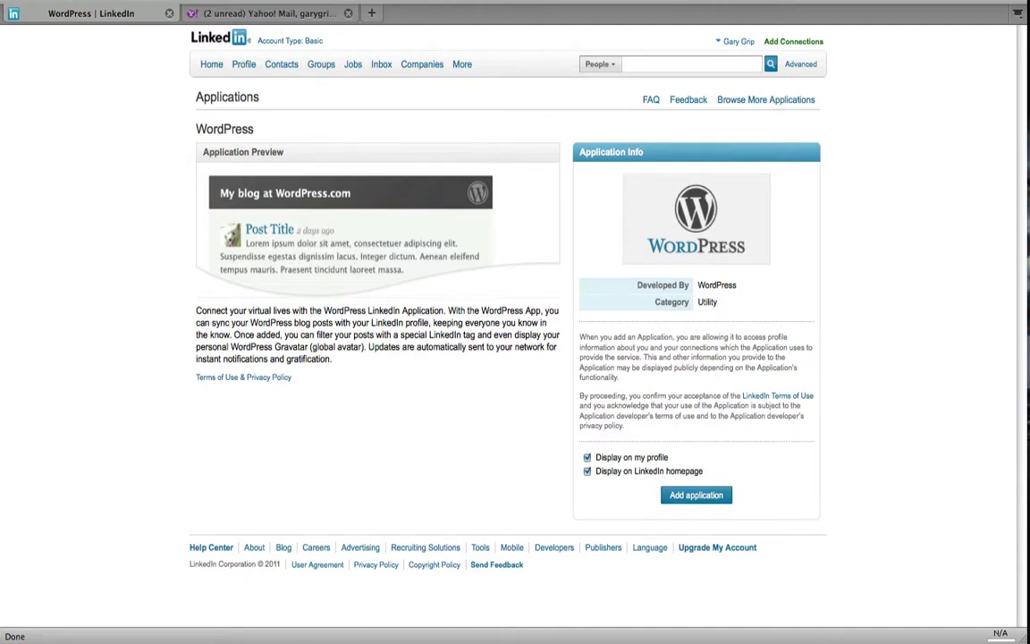
pyautogui.hotkey('alt', 'Left')
pyautogui.scroll(-3, 129, 145)
pyautogui.scroll(-5, 130, 145)
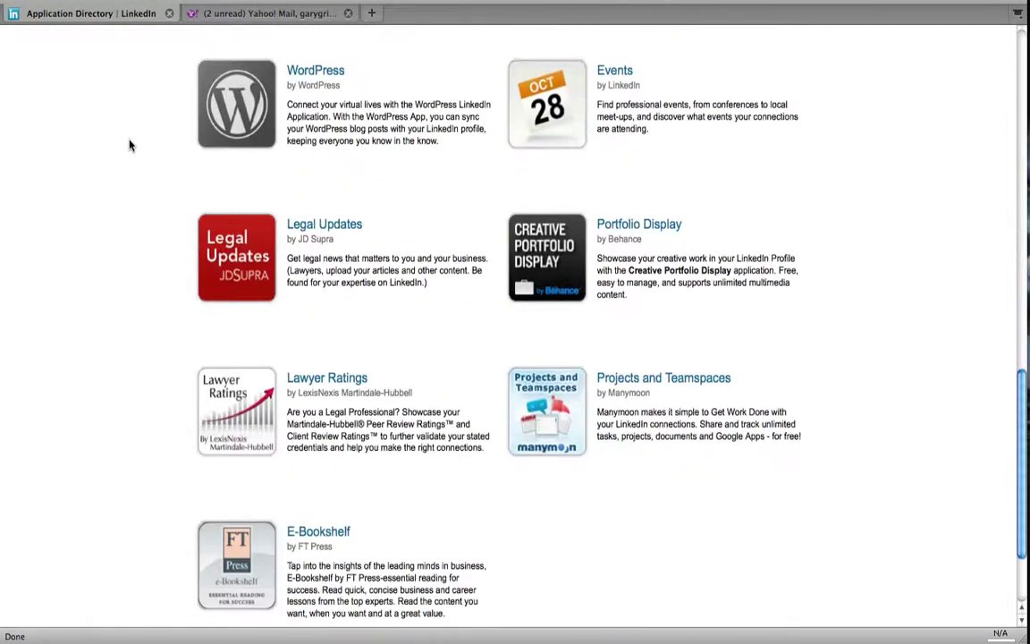
pyautogui.scroll(-2, 130, 145)
pyautogui.scroll(15, 130, 145)
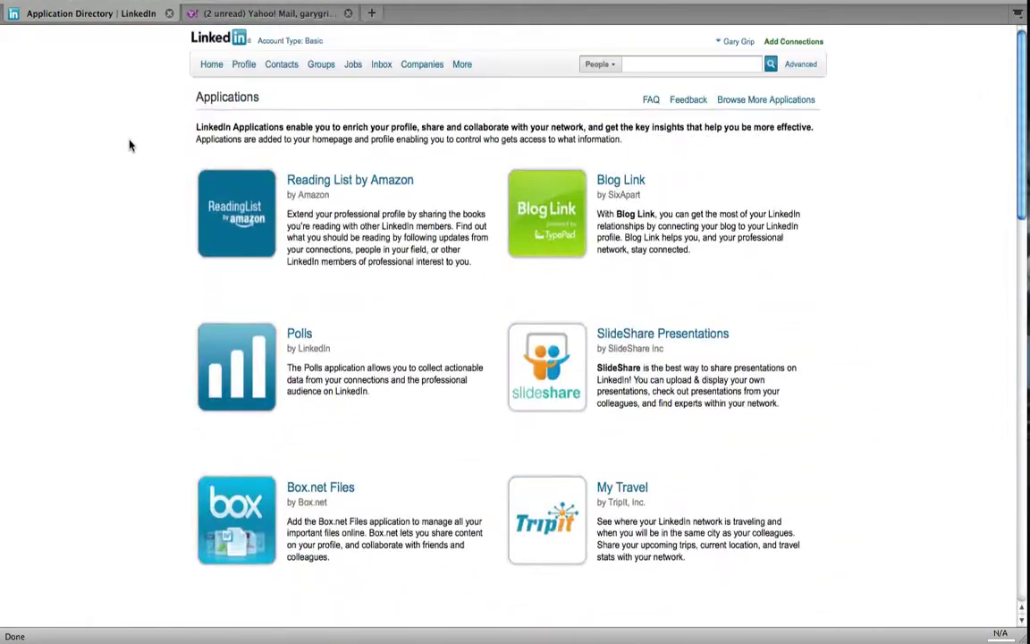
# - Go from the profile's Recommendations section to the Request Recommendations page
pyautogui.click(243, 66)
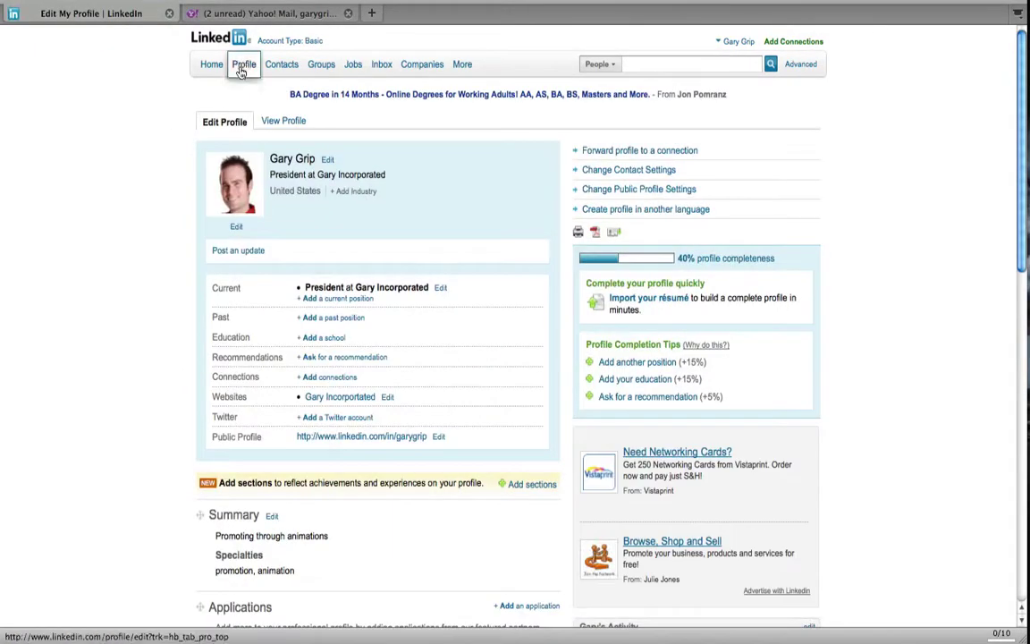
pyautogui.scroll(-5, 156, 288)
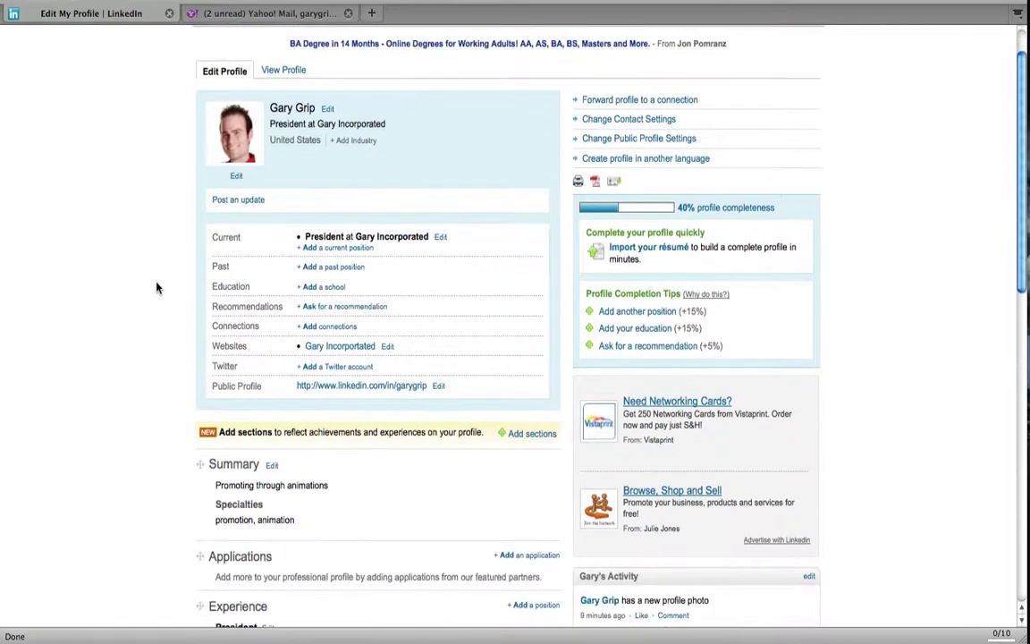
pyautogui.scroll(-5, 157, 288)
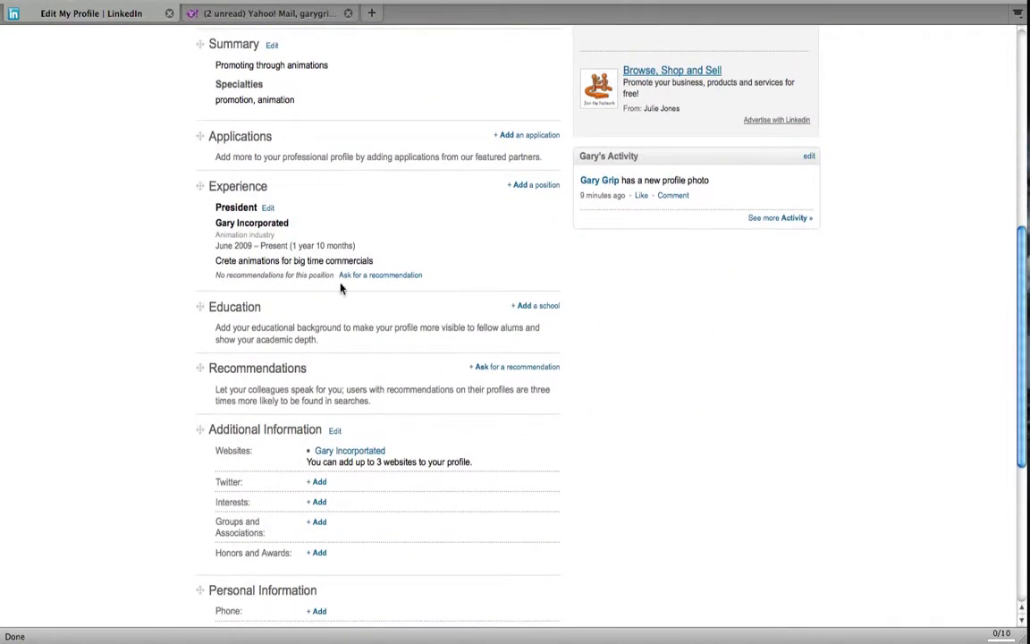
pyautogui.scroll(-1, 435, 320)
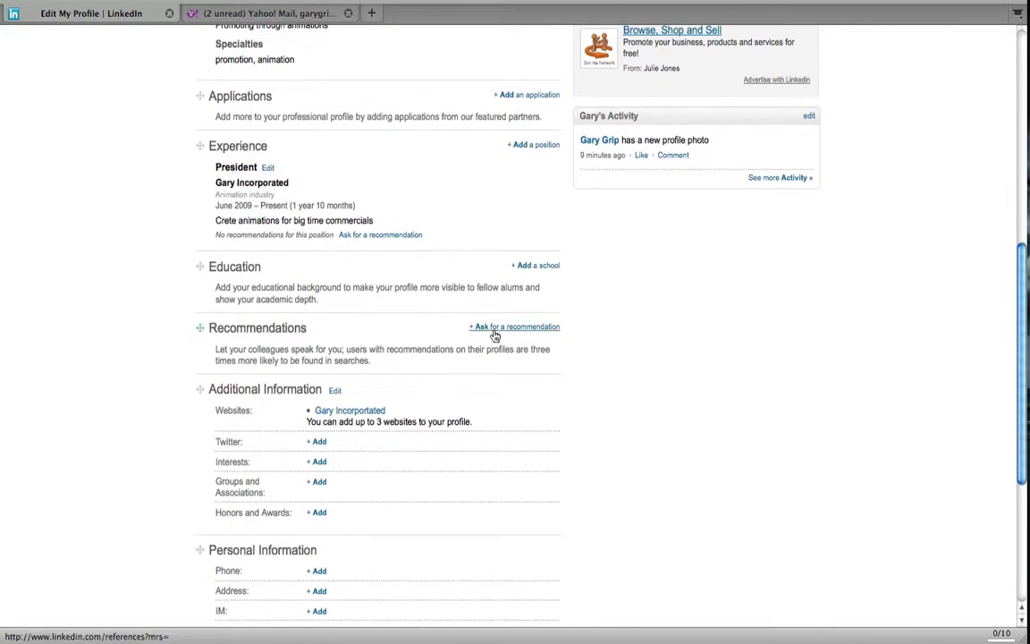
pyautogui.click(508, 328)
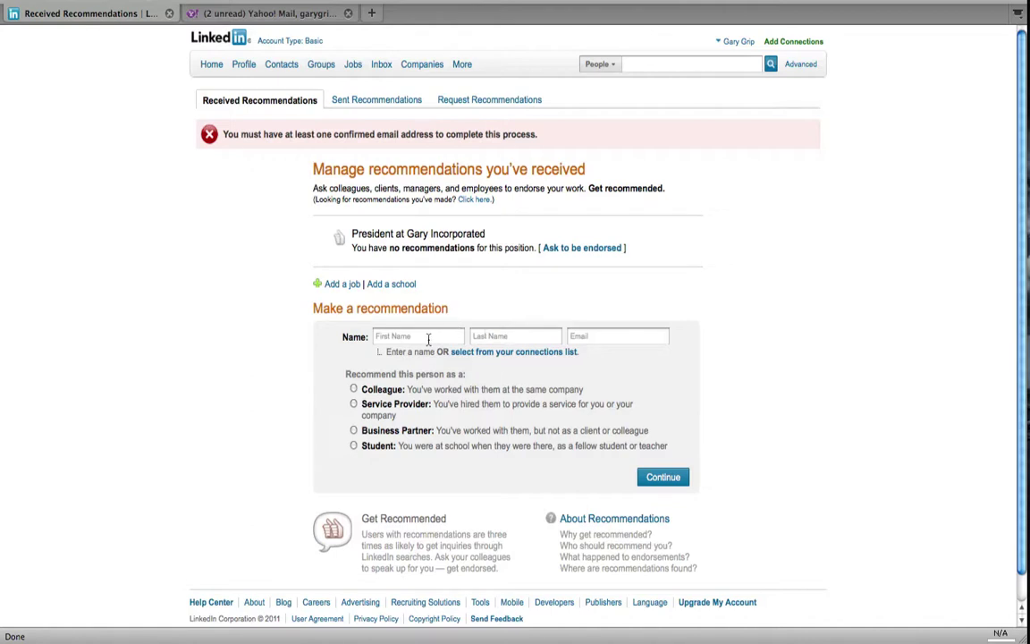
pyautogui.moveTo(252, 69)
pyautogui.click(483, 103)
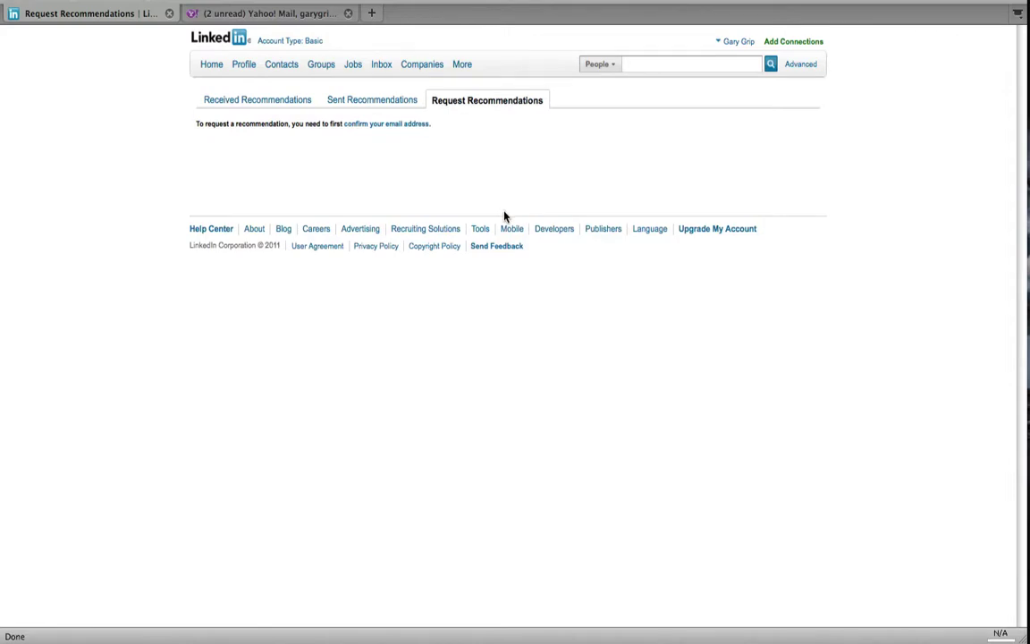
# - Browse the Colleagues and Classmates connection pages, then return to inviting contacts by email
pyautogui.click(809, 43)
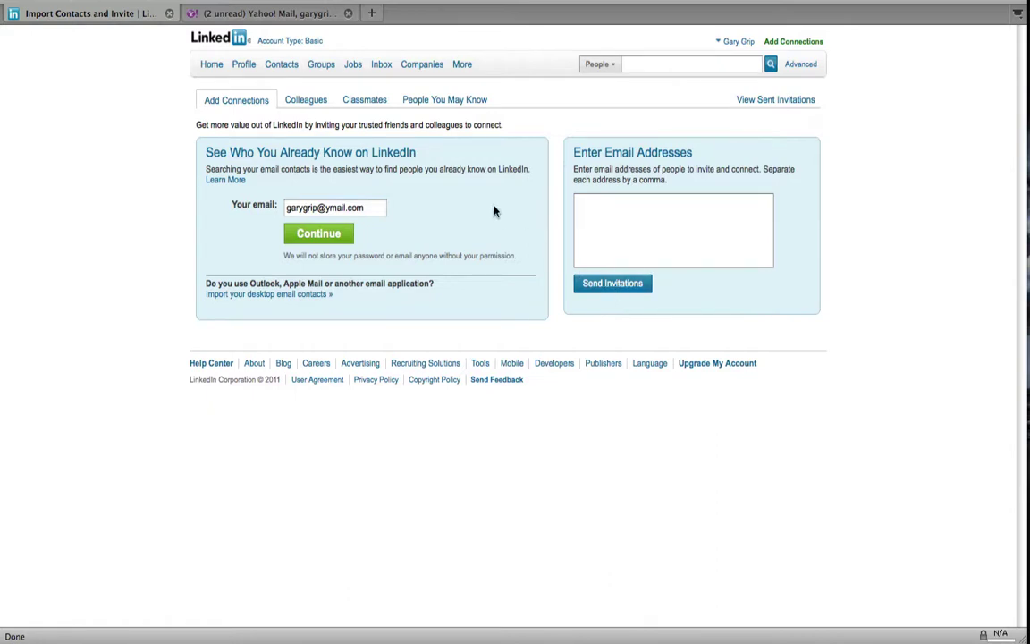
pyautogui.click(321, 102)
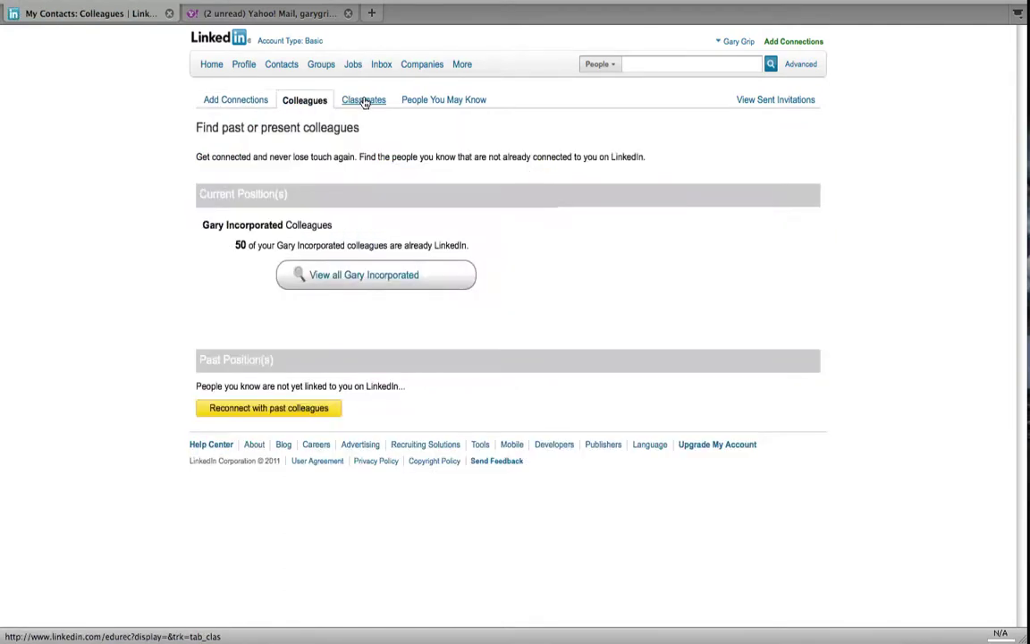
pyautogui.click(364, 102)
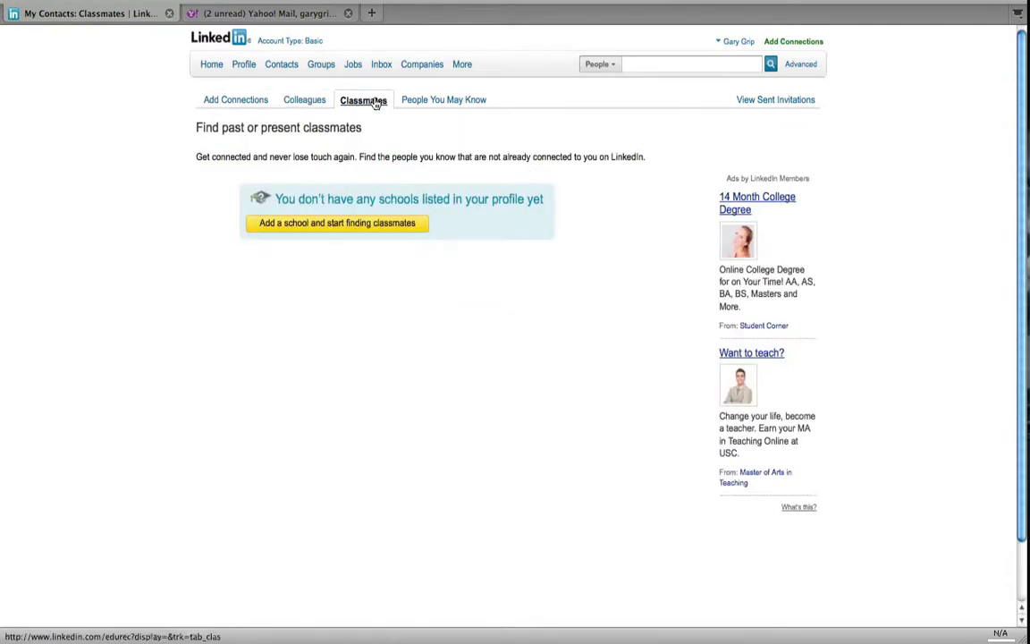
pyautogui.click(426, 106)
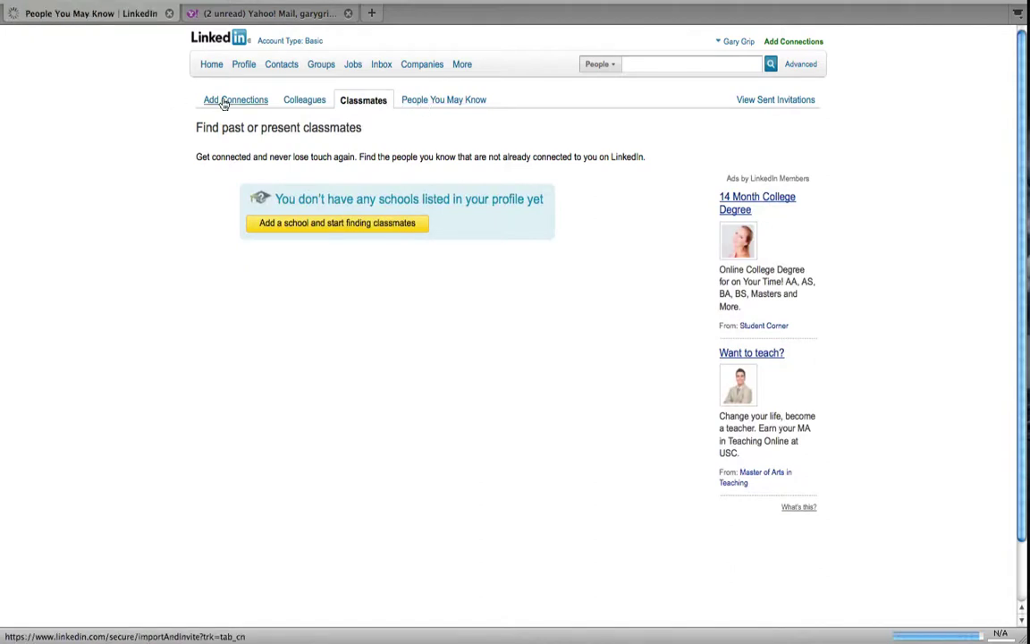
pyautogui.click(224, 105)
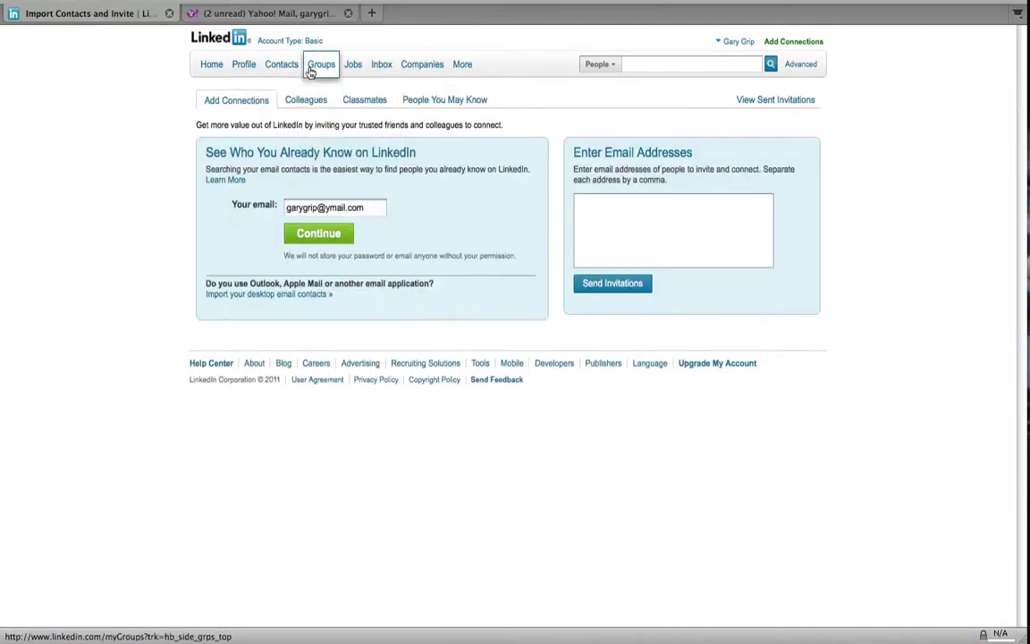
pyautogui.moveTo(242, 75)
pyautogui.click(243, 108)
pyautogui.scroll(-3, 127, 338)
pyautogui.scroll(-2, 126, 338)
pyautogui.scroll(5, 126, 338)
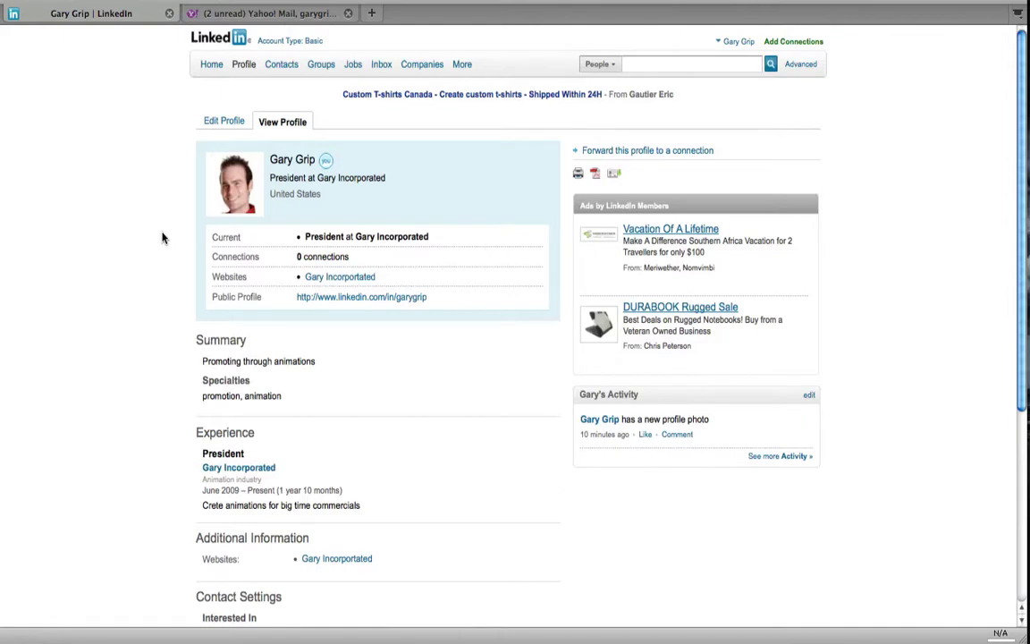
pyautogui.moveTo(212, 71)
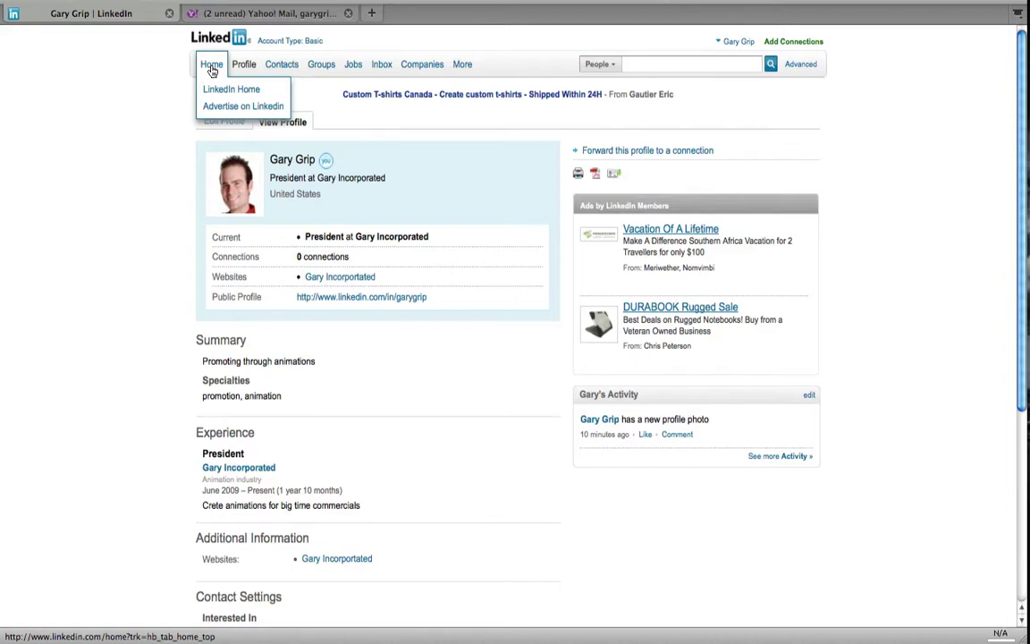
# - Open Edit Profile and scroll down through every section and back up
pyautogui.moveTo(243, 67)
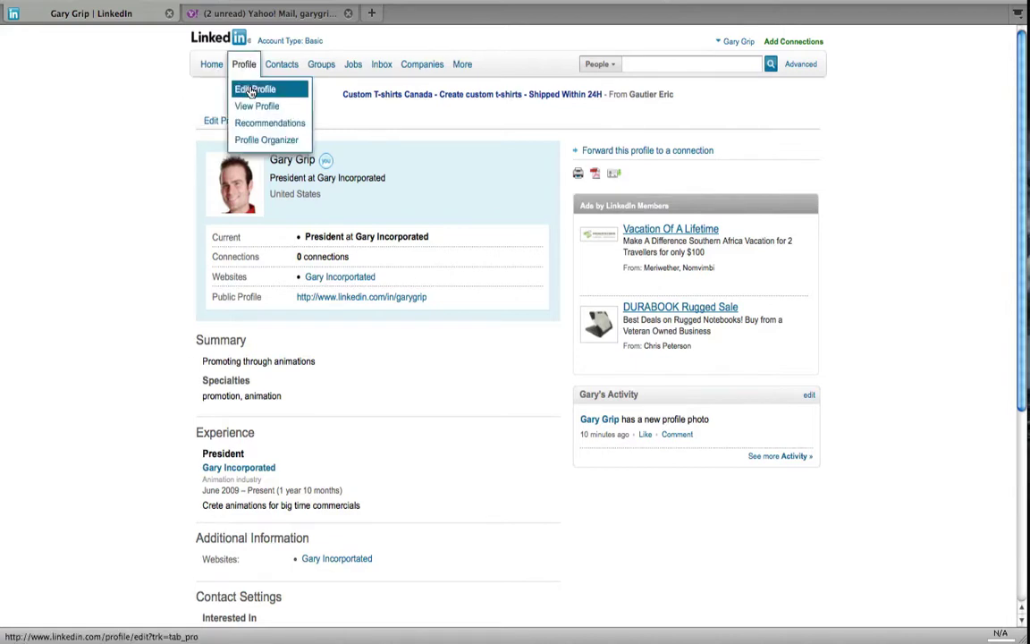
pyautogui.click(251, 91)
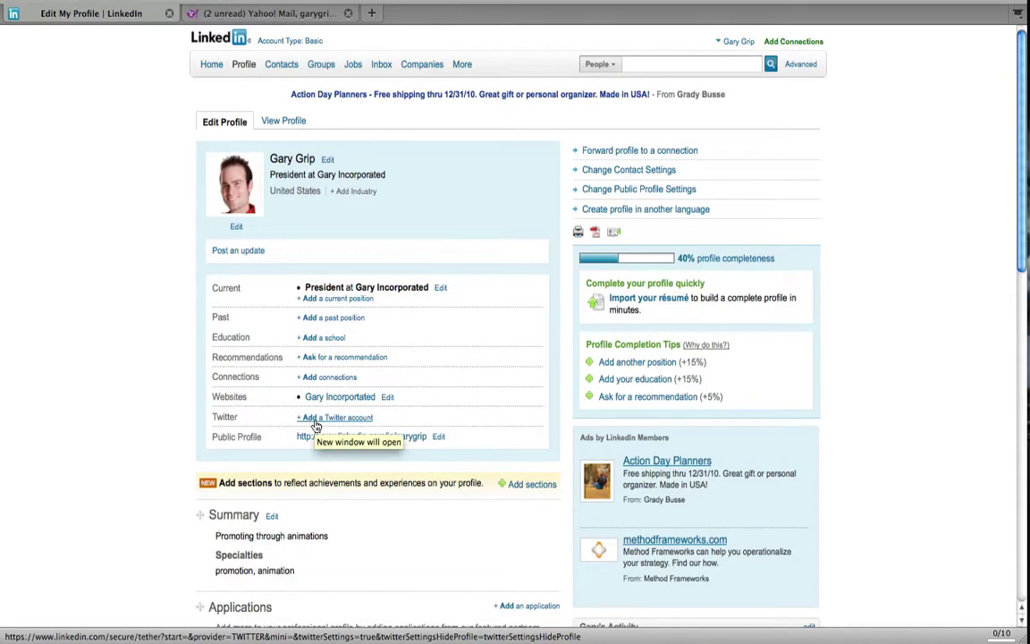
pyautogui.scroll(-5, 314, 425)
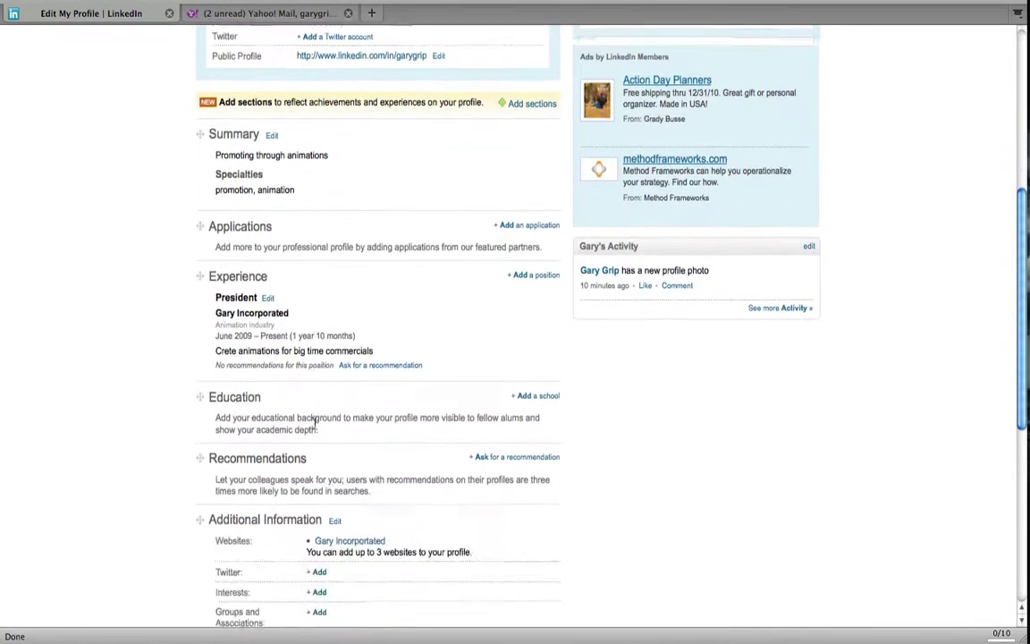
pyautogui.scroll(-3, 315, 426)
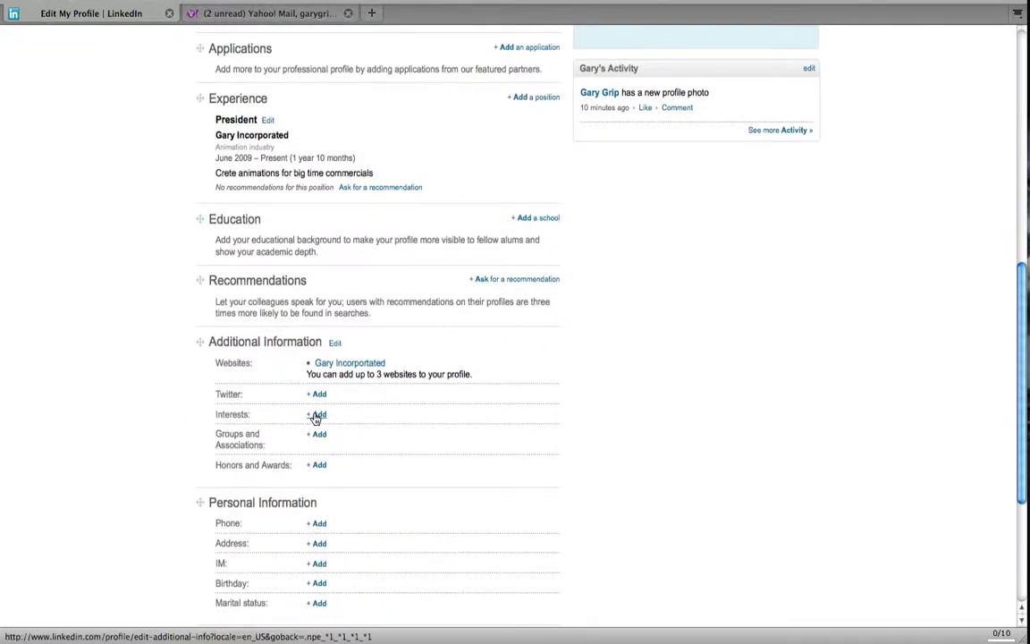
pyautogui.scroll(-4, 346, 428)
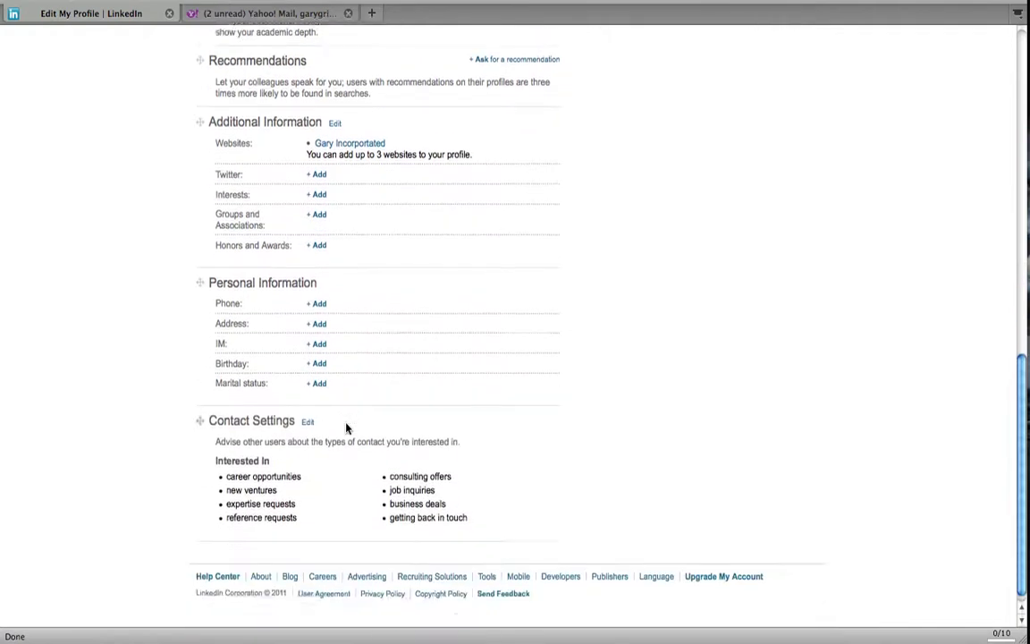
pyautogui.scroll(10, 346, 428)
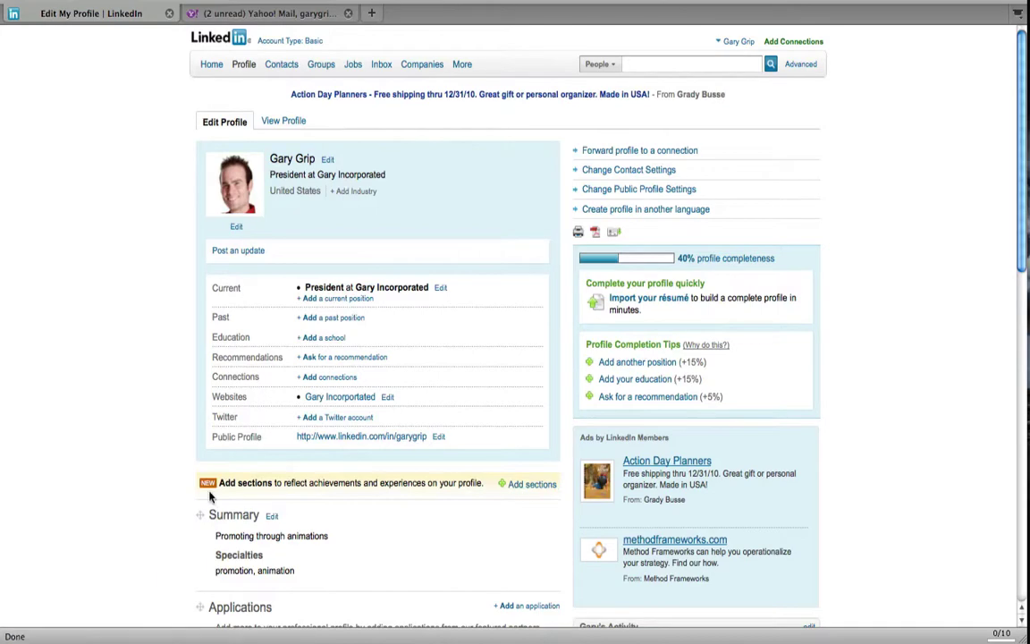
# - Add a Skills section to the profile with the skills Animation and Flash Animation
pyautogui.click(533, 485)
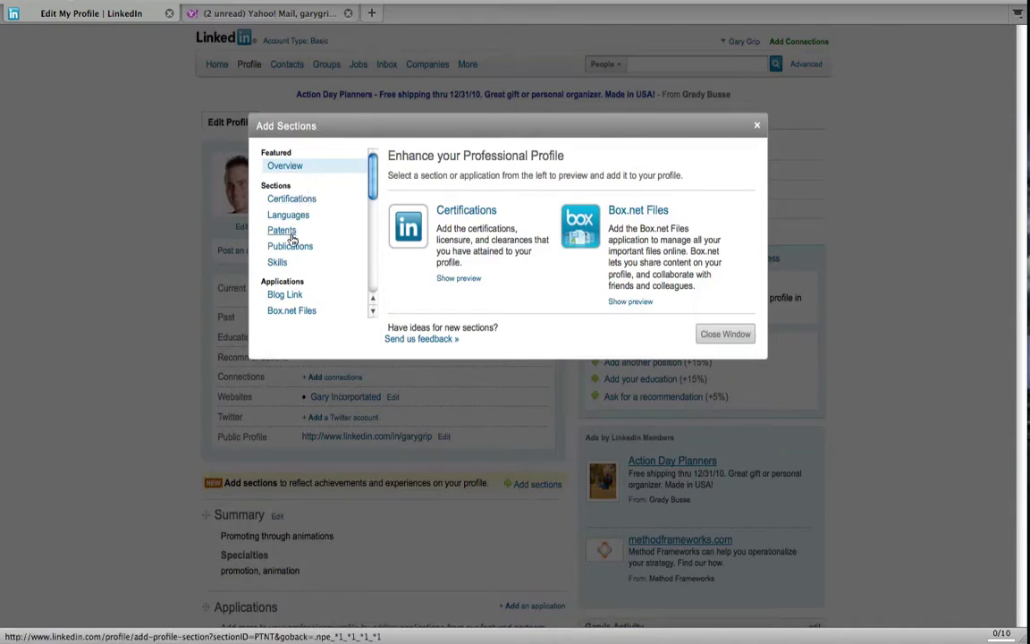
pyautogui.click(277, 262)
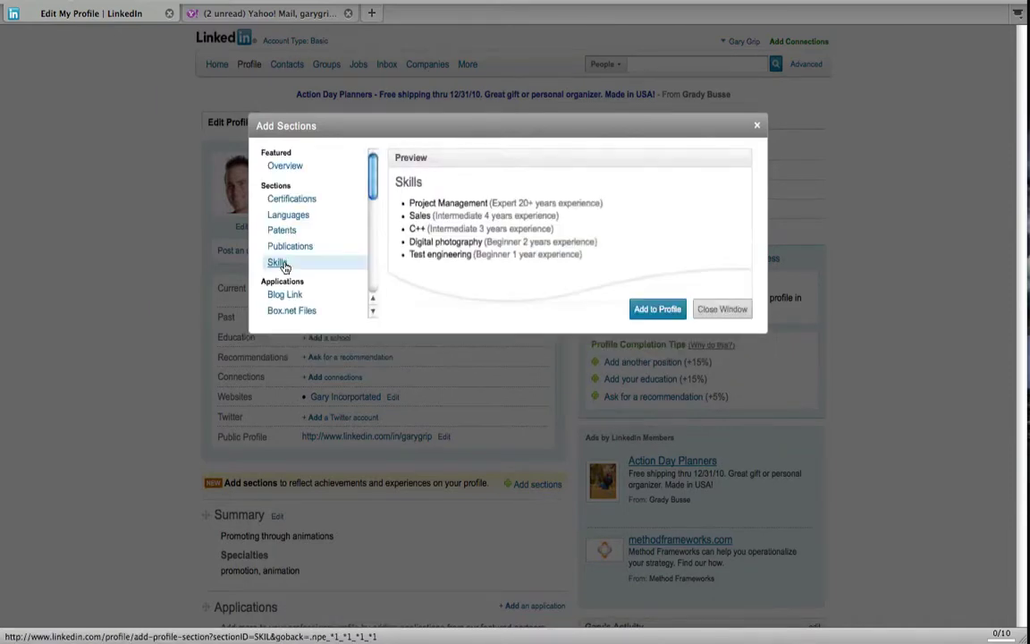
pyautogui.click(658, 310)
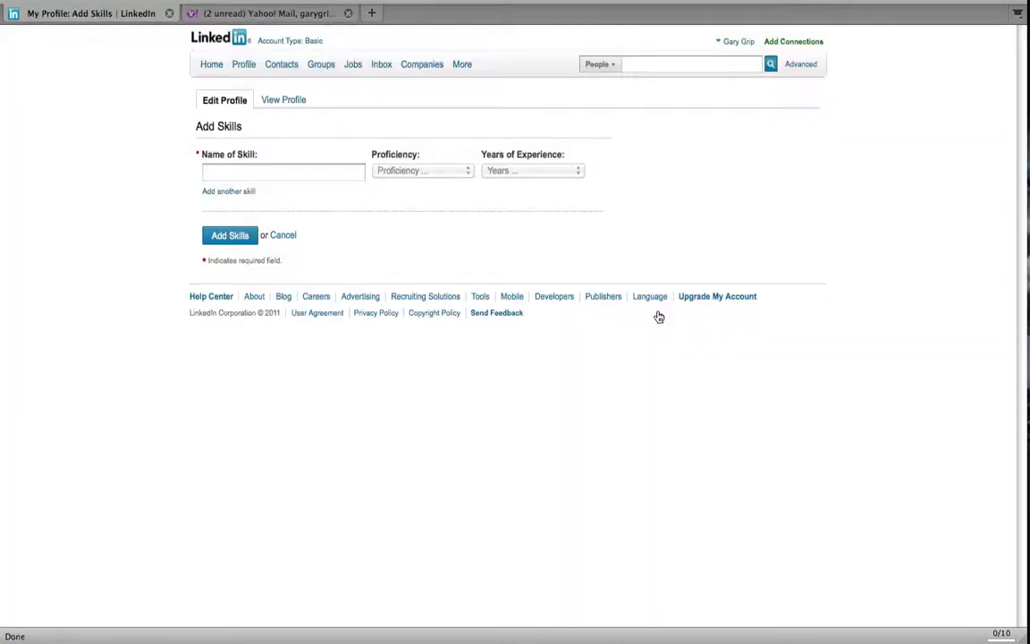
pyautogui.click(303, 177)
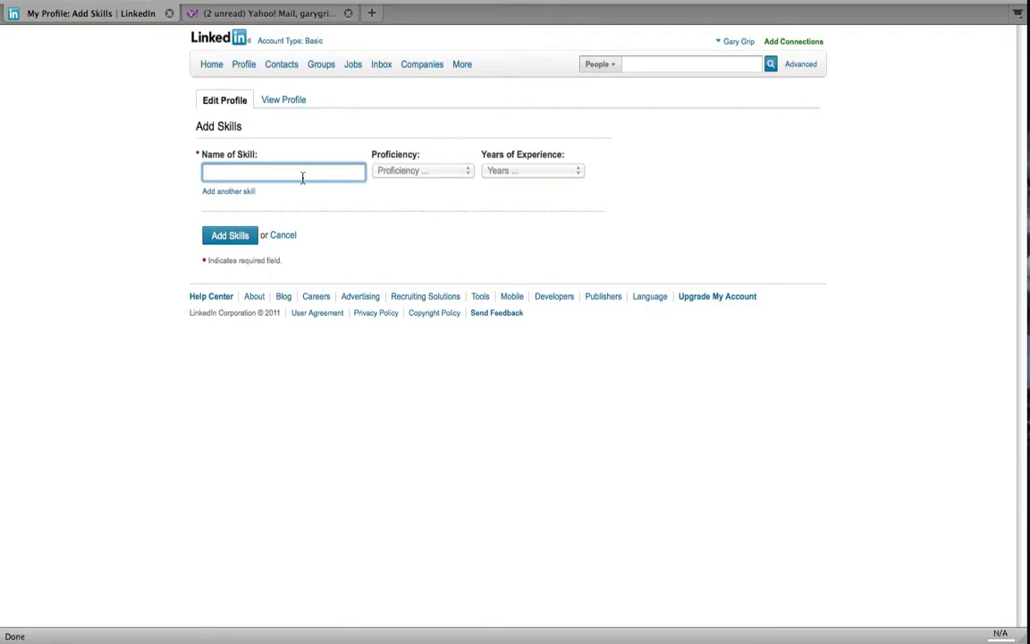
pyautogui.write('animal')
pyautogui.press('BackSpace')
pyautogui.press('BackSpace')
pyautogui.write('ima')
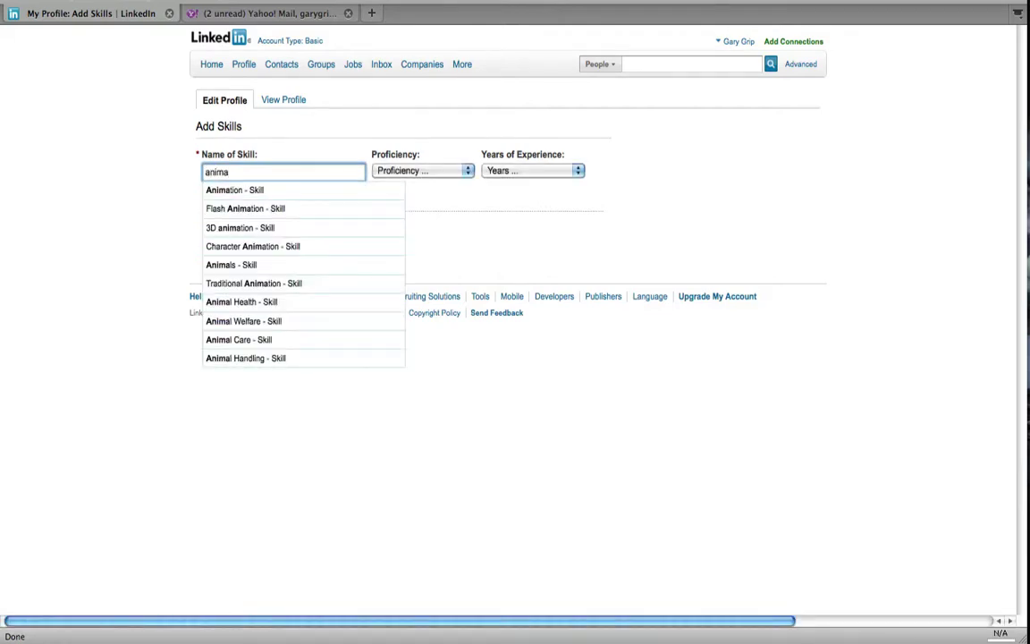
pyautogui.click(257, 191)
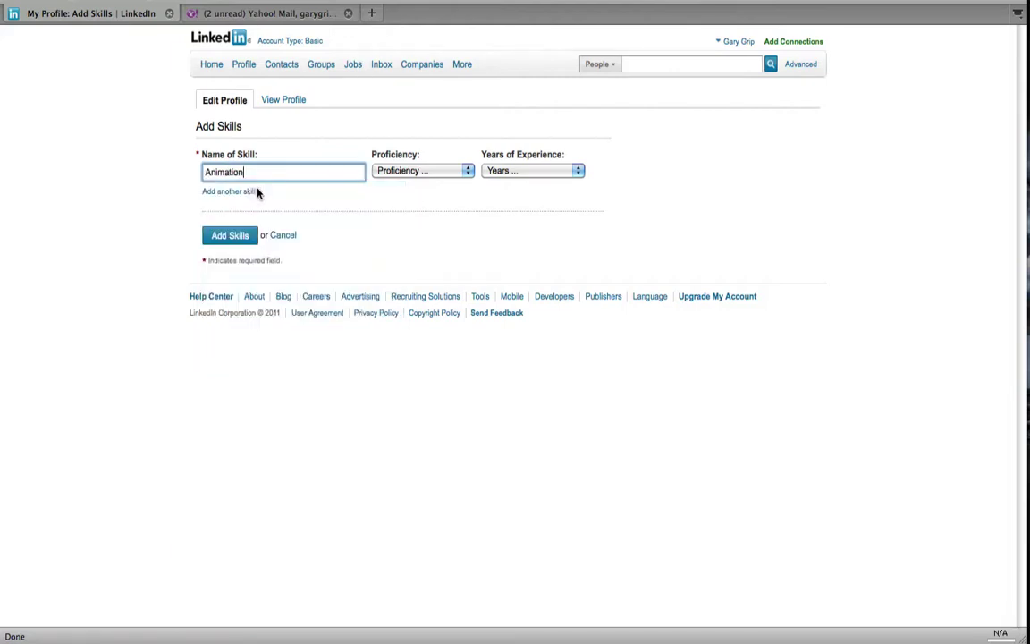
pyautogui.click(244, 192)
pyautogui.click(247, 197)
pyautogui.write('flash ')
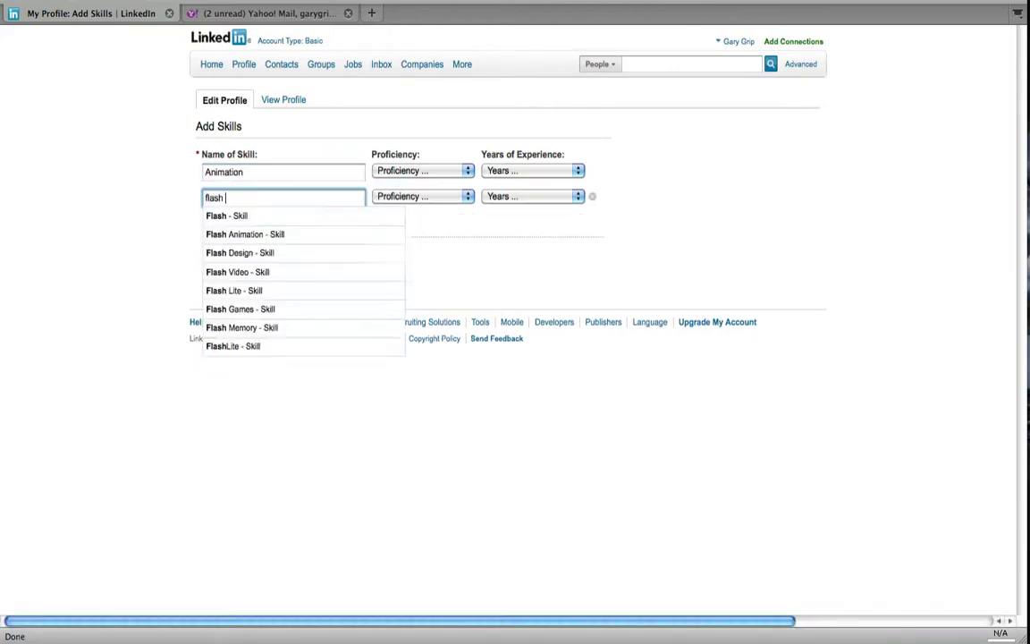
pyautogui.write('an')
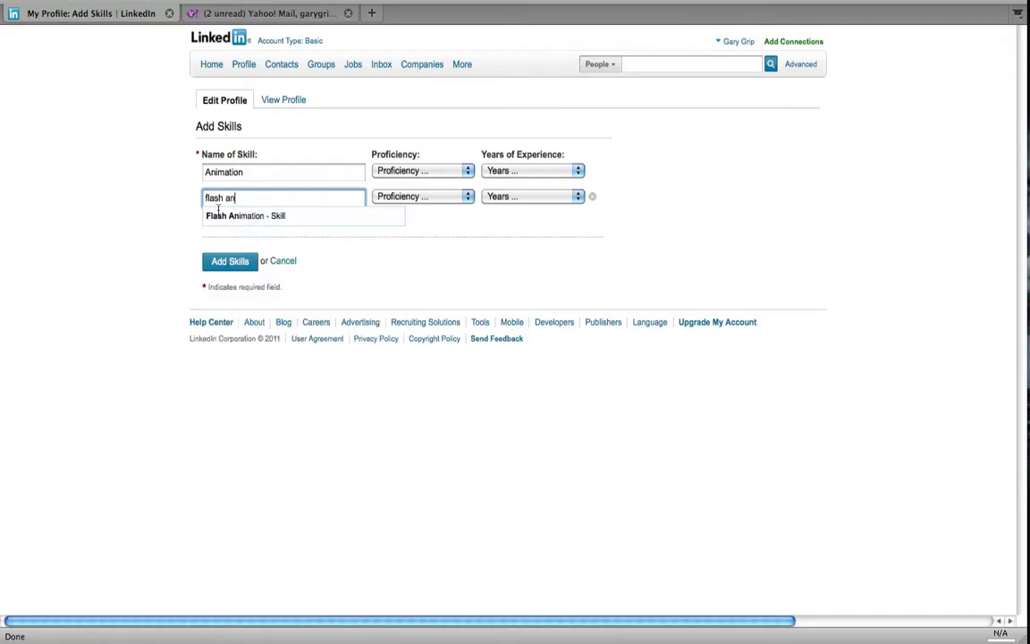
pyautogui.click(224, 217)
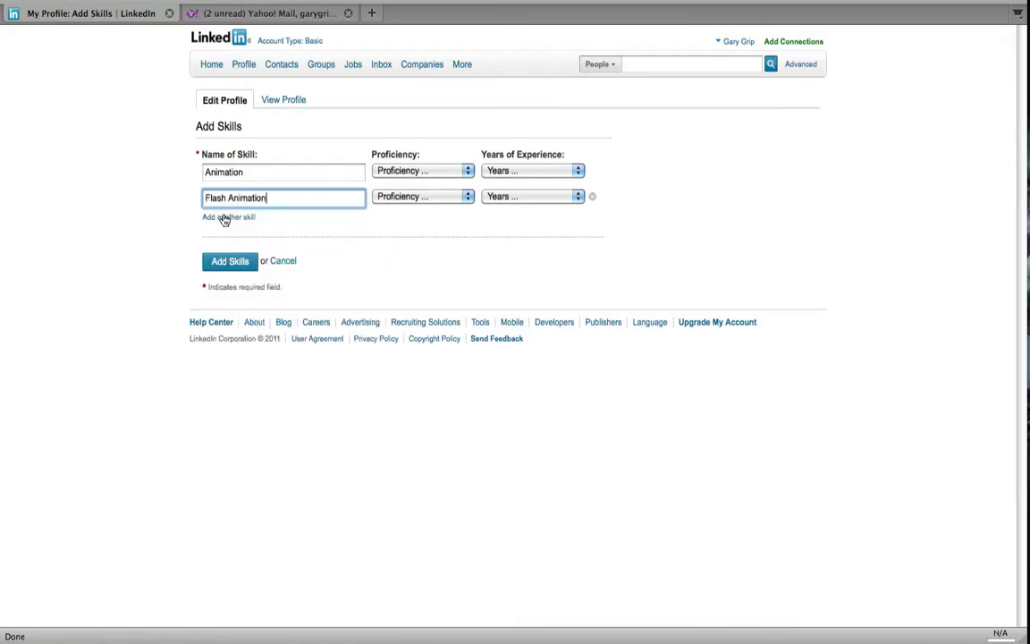
# - Set Animation to Expert, 7 years and Flash Animation to Advanced, 3 years, then save
pyautogui.click(438, 170)
pyautogui.click(426, 232)
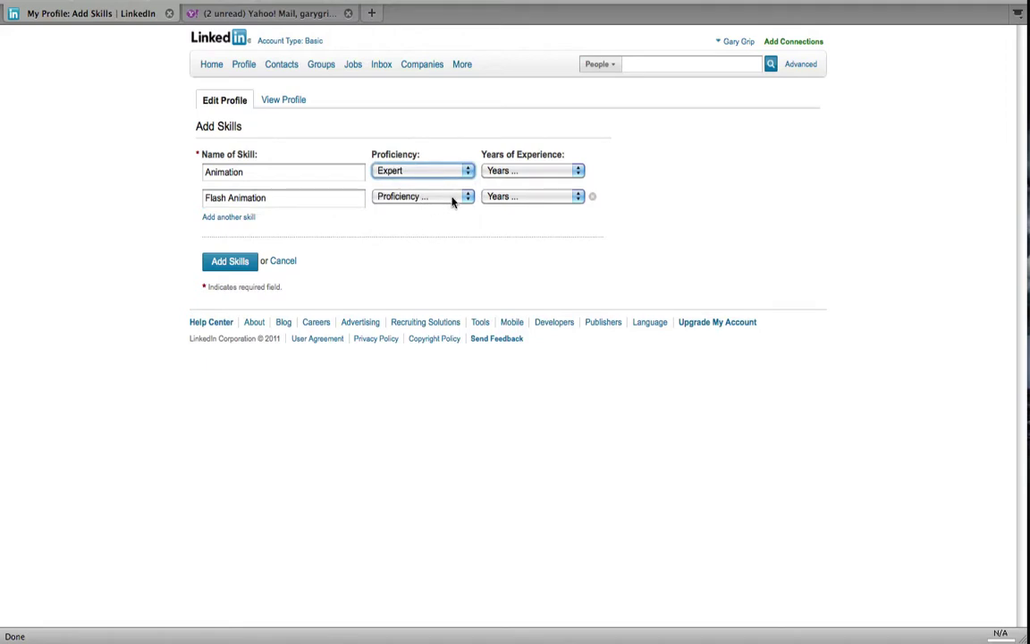
pyautogui.click(463, 196)
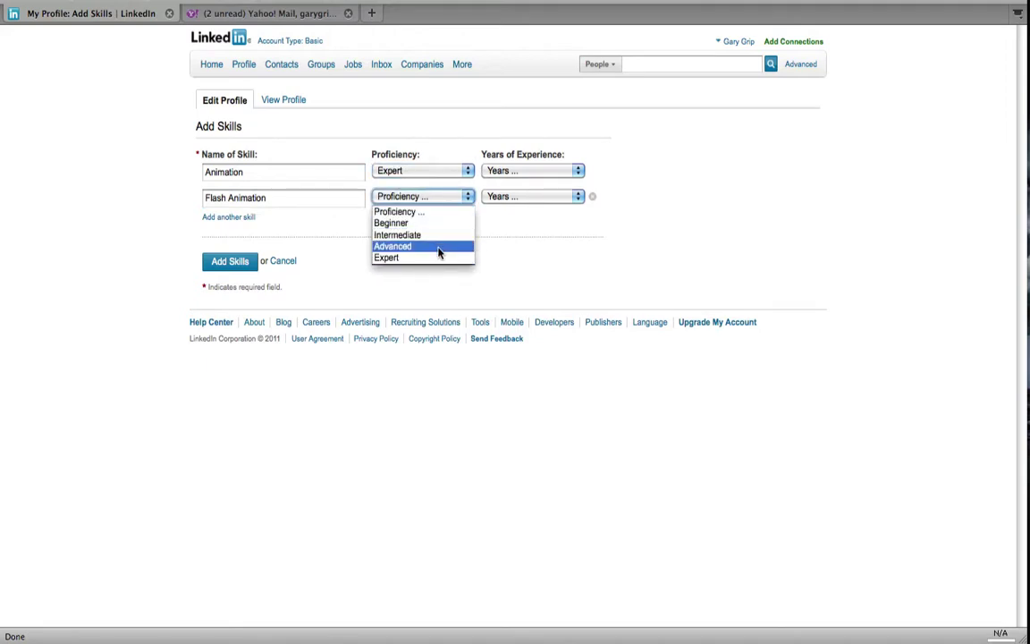
pyautogui.click(442, 247)
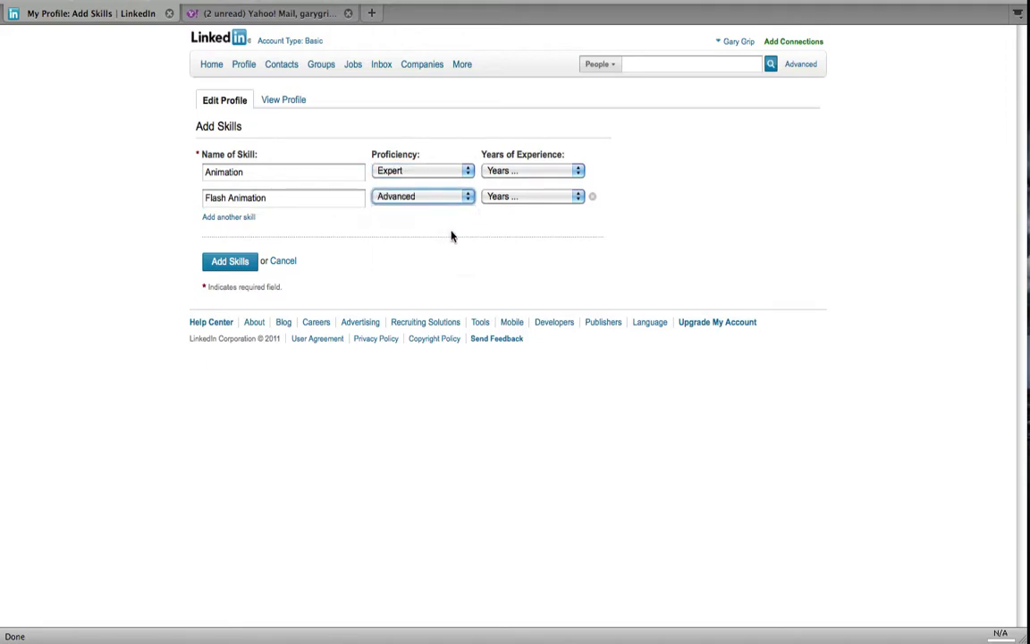
pyautogui.click(525, 194)
pyautogui.click(525, 255)
pyautogui.click(543, 170)
pyautogui.click(534, 269)
pyautogui.click(230, 262)
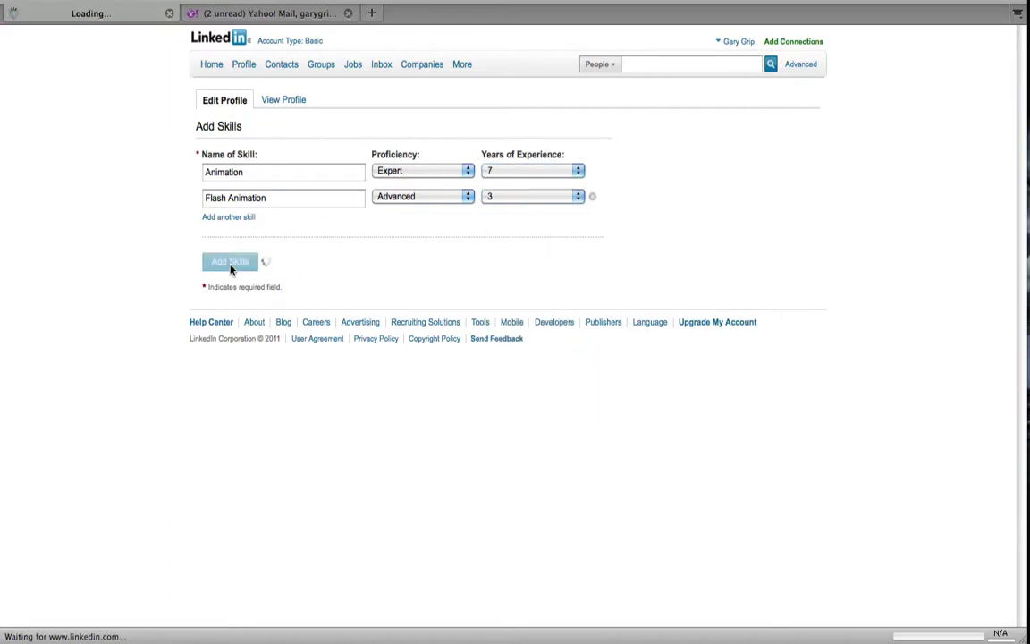
# - Drag the Skills section to the top of the profile, above Summary
pyautogui.scroll(-10, 139, 322)
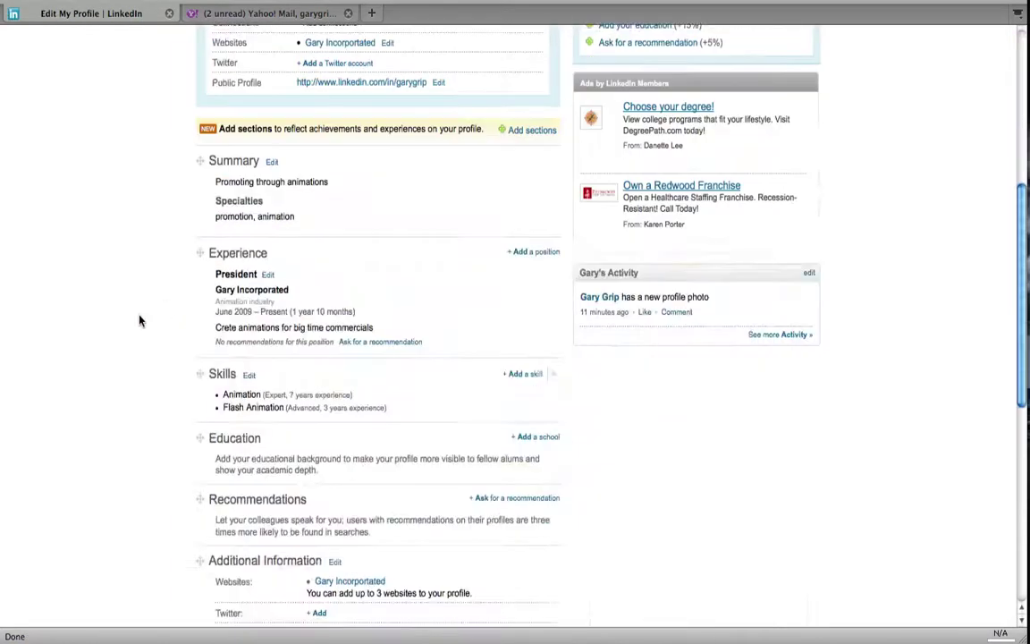
pyautogui.scroll(-5, 138, 320)
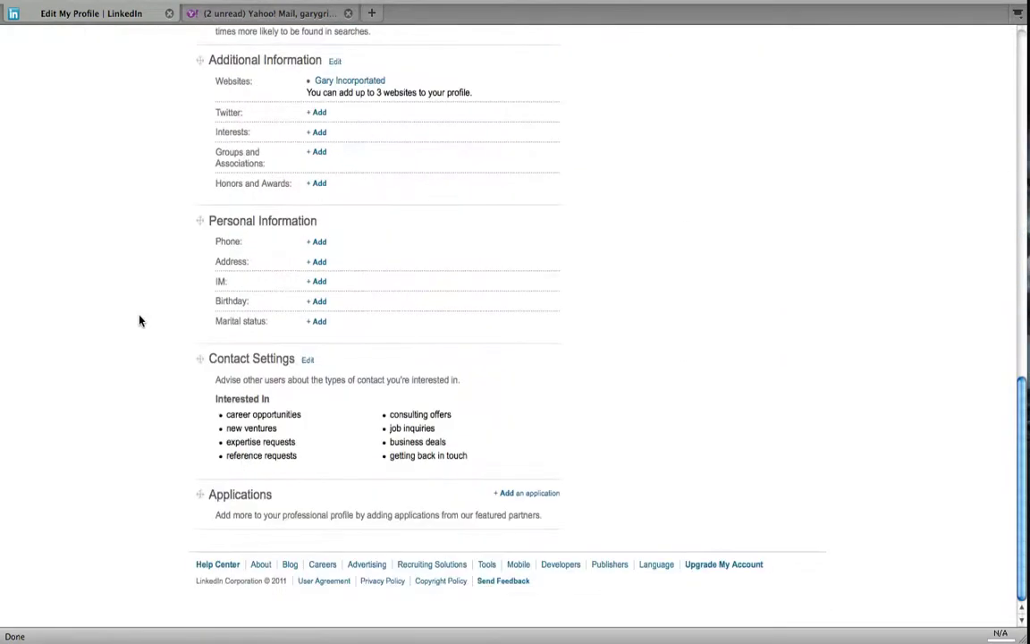
pyautogui.scroll(5, 139, 320)
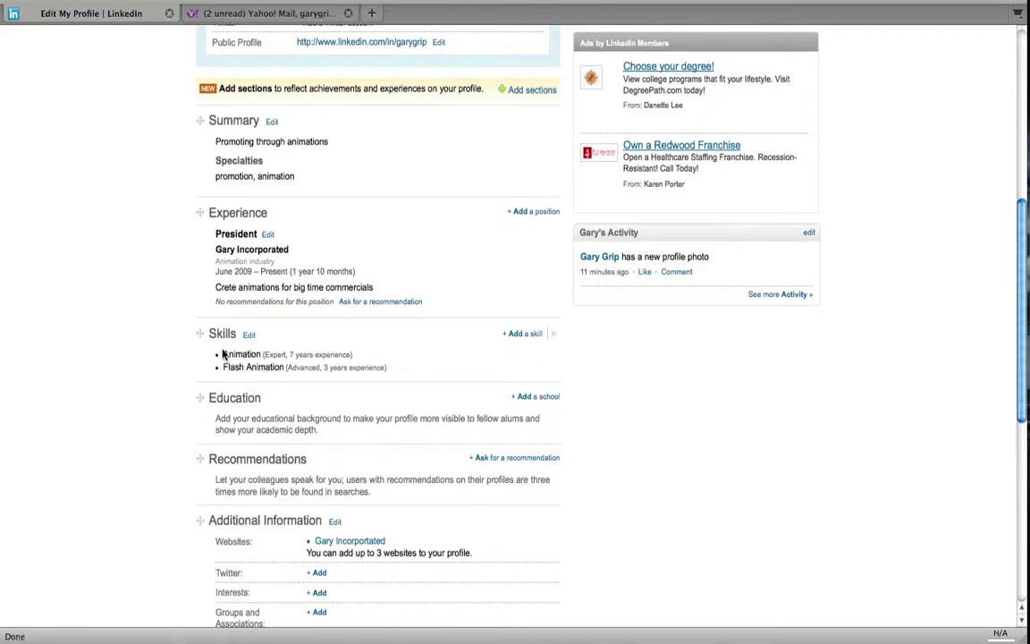
pyautogui.moveTo(202, 334); pyautogui.dragTo(196, 356)
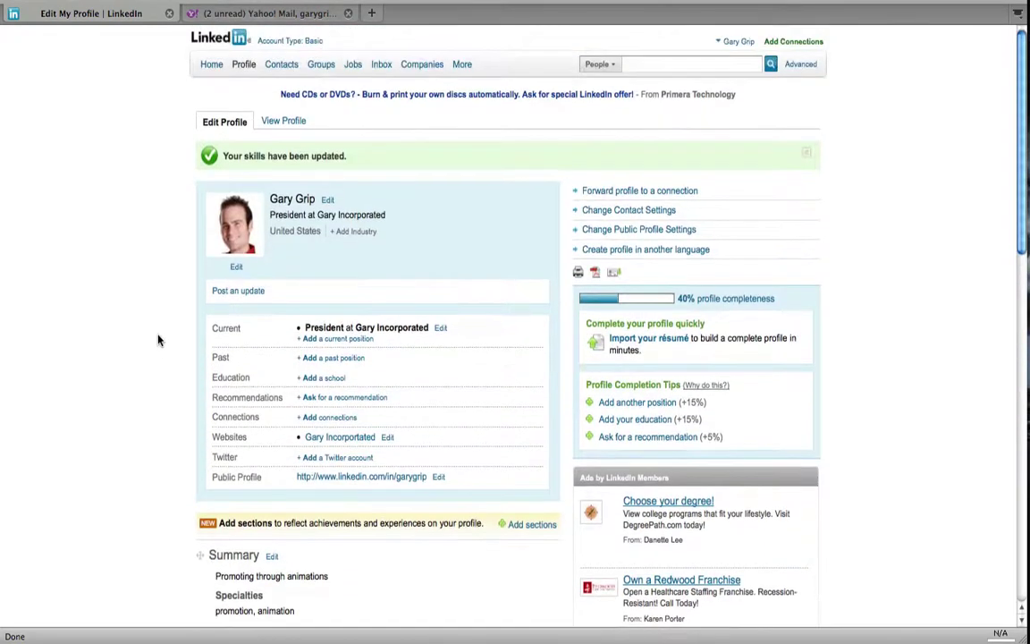
pyautogui.scroll(-3, 214, 268)
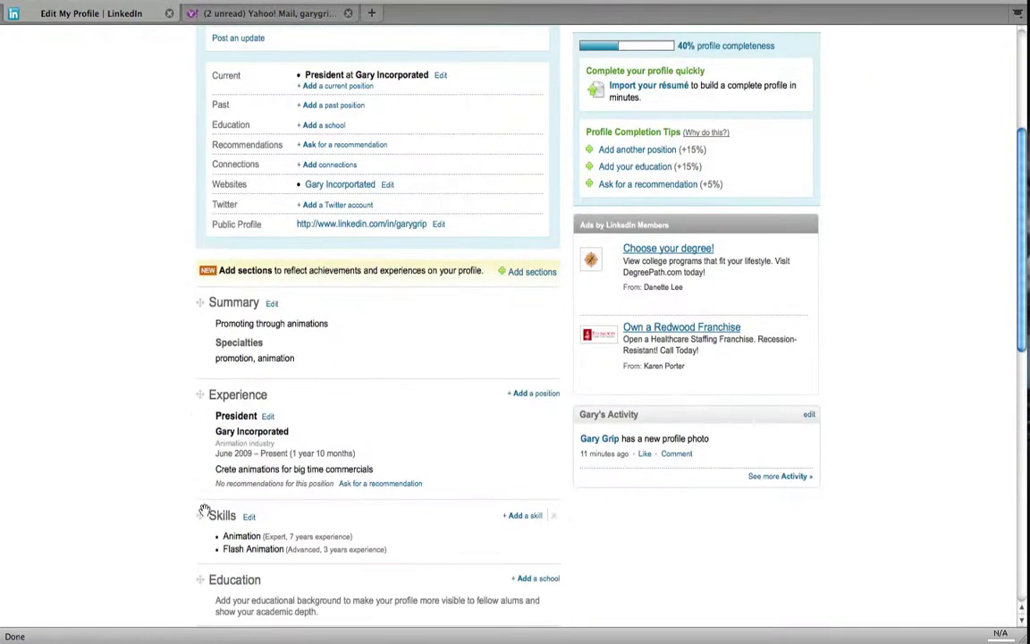
pyautogui.moveTo(197, 516); pyautogui.dragTo(192, 283)
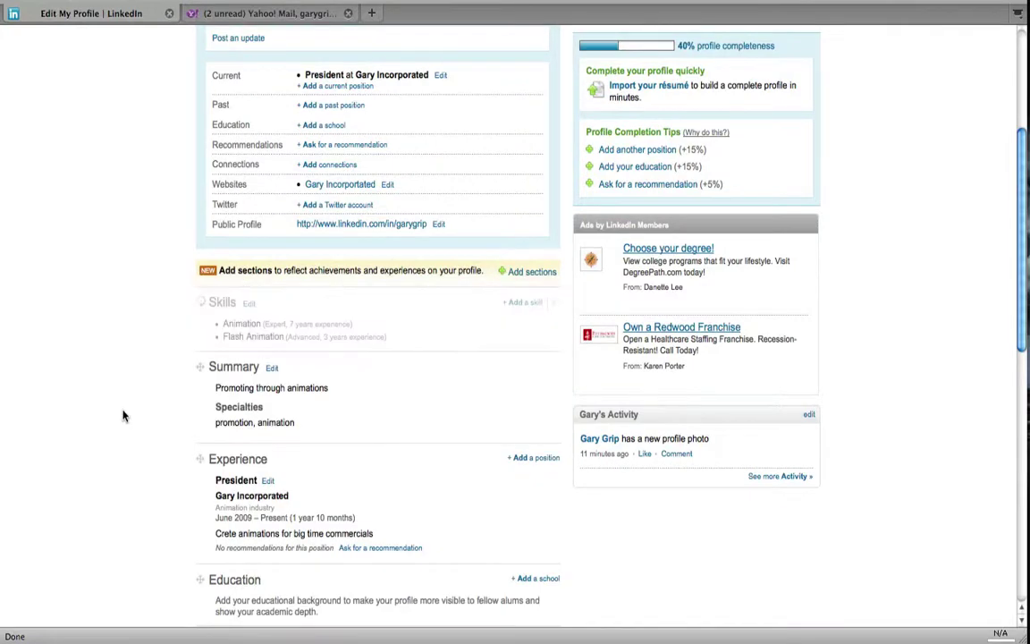
# - View the profile as visitors see it and check that Skills sits above Summary
pyautogui.click(279, 121)
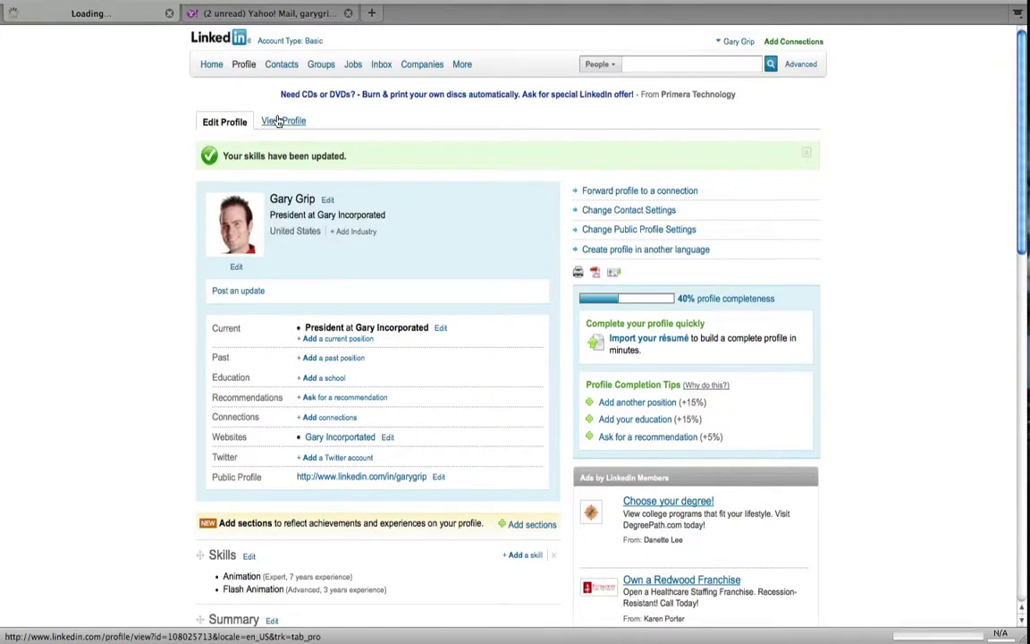
pyautogui.scroll(-2, 152, 295)
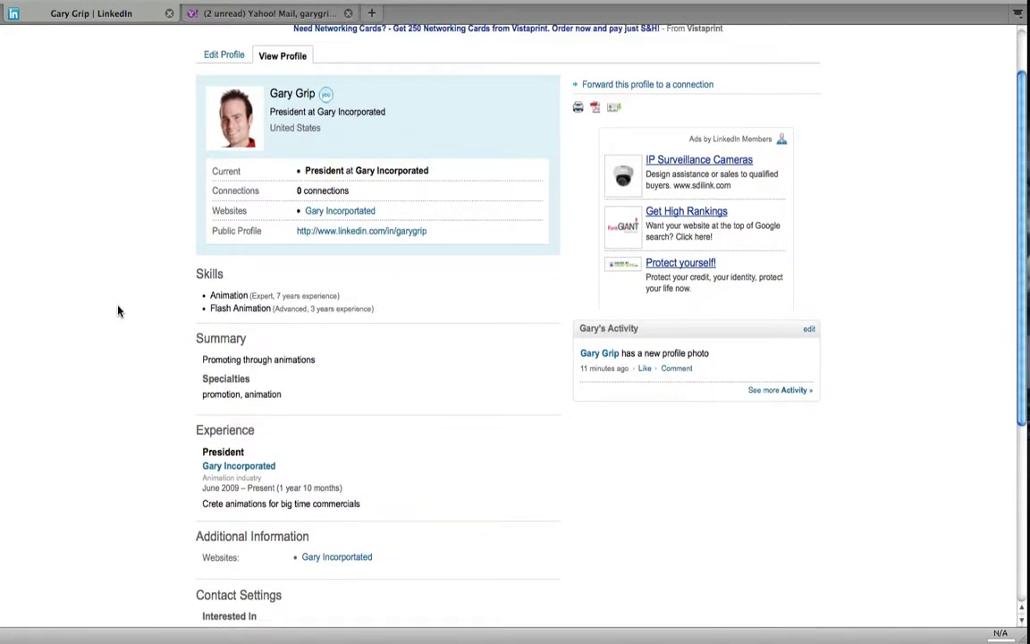
pyautogui.scroll(-5, 120, 311)
pyautogui.scroll(7, 117, 311)
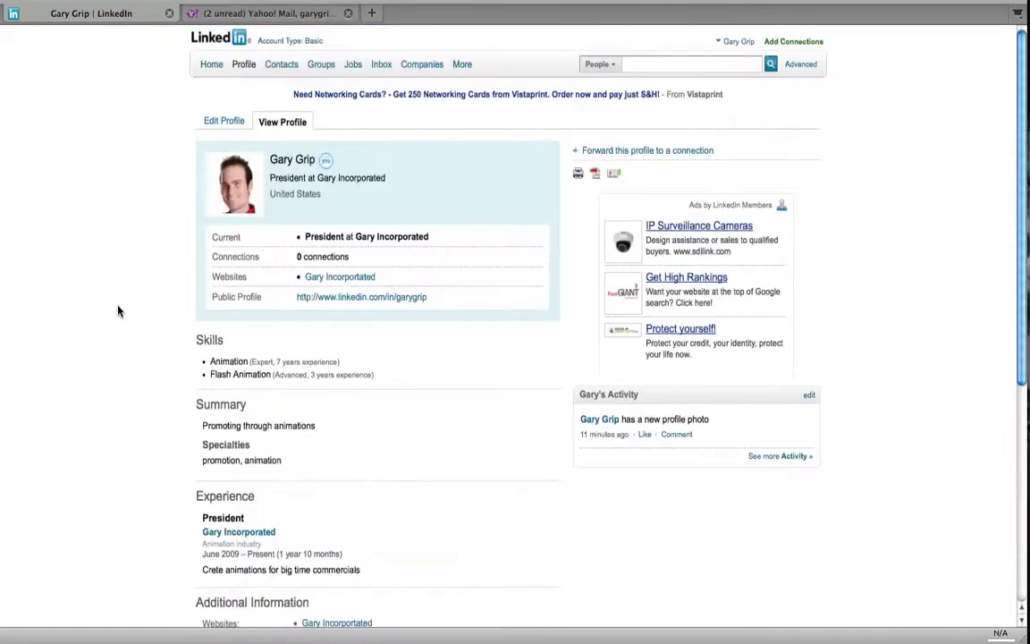
# - Bring up the example member's profile and highlight their name and headline
pyautogui.click(230, 125)
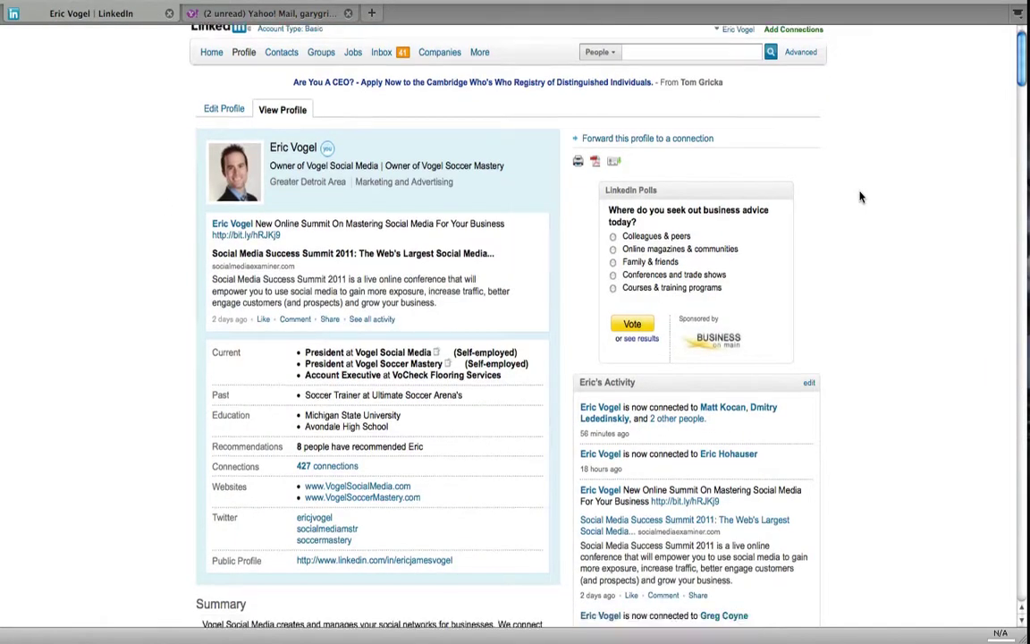
pyautogui.scroll(-1, 861, 197)
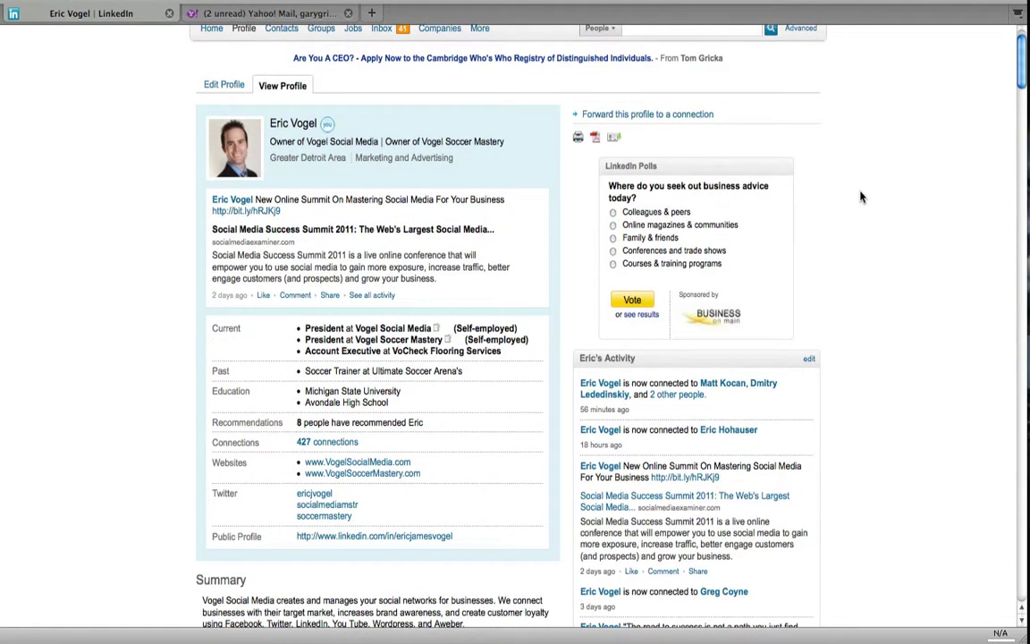
pyautogui.scroll(-2, 862, 197)
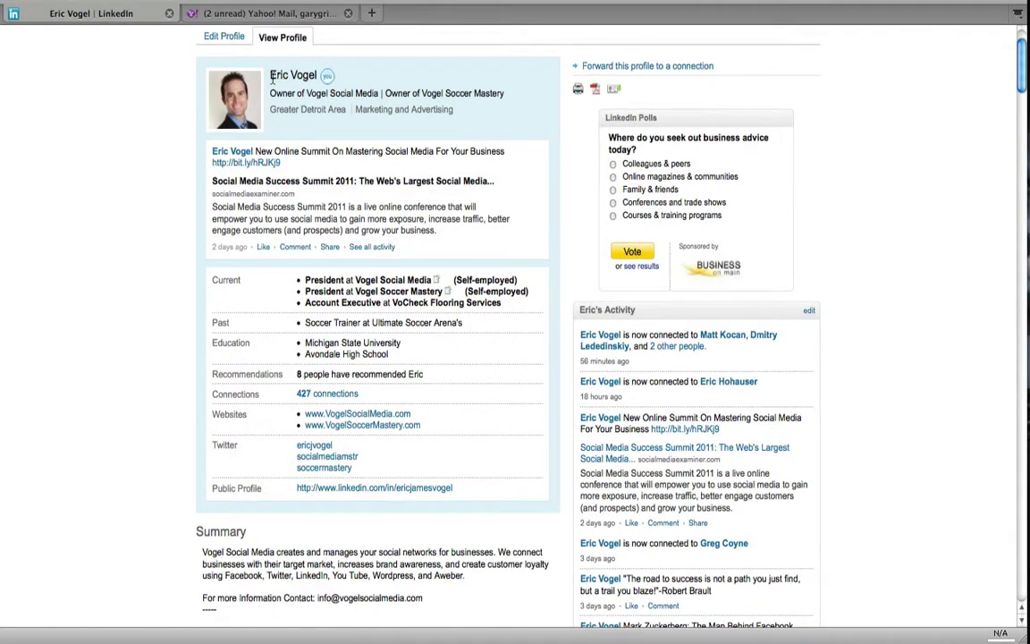
pyautogui.moveTo(273, 78); pyautogui.dragTo(534, 260)
pyautogui.click(558, 261)
# - Read down through the example profile's Summary, Experience and Skills to the WordPress posts
pyautogui.scroll(-1, 565, 248)
pyautogui.scroll(-2, 565, 248)
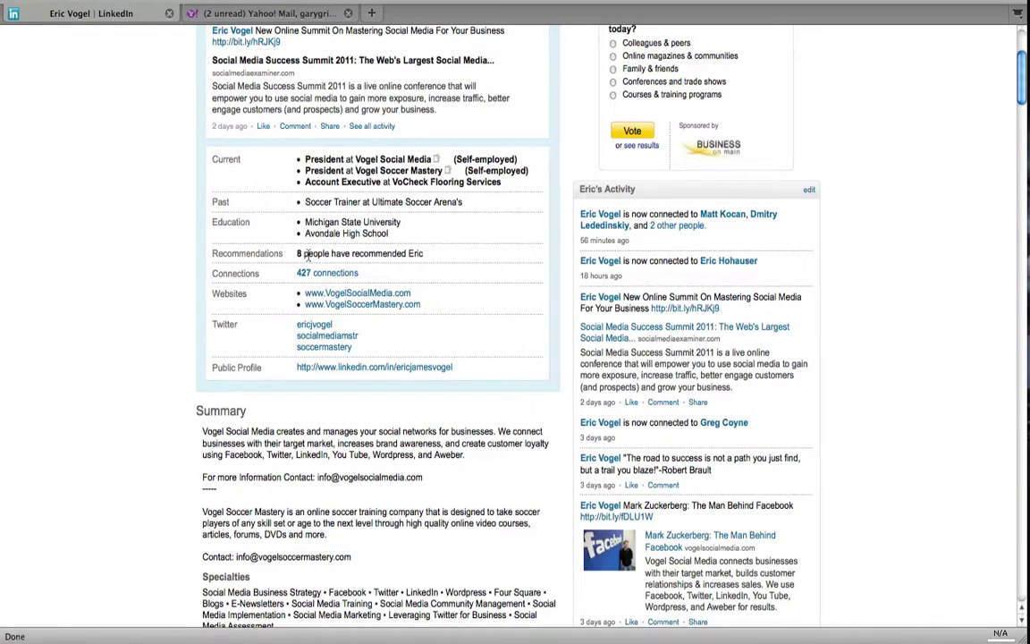
pyautogui.scroll(-2, 510, 252)
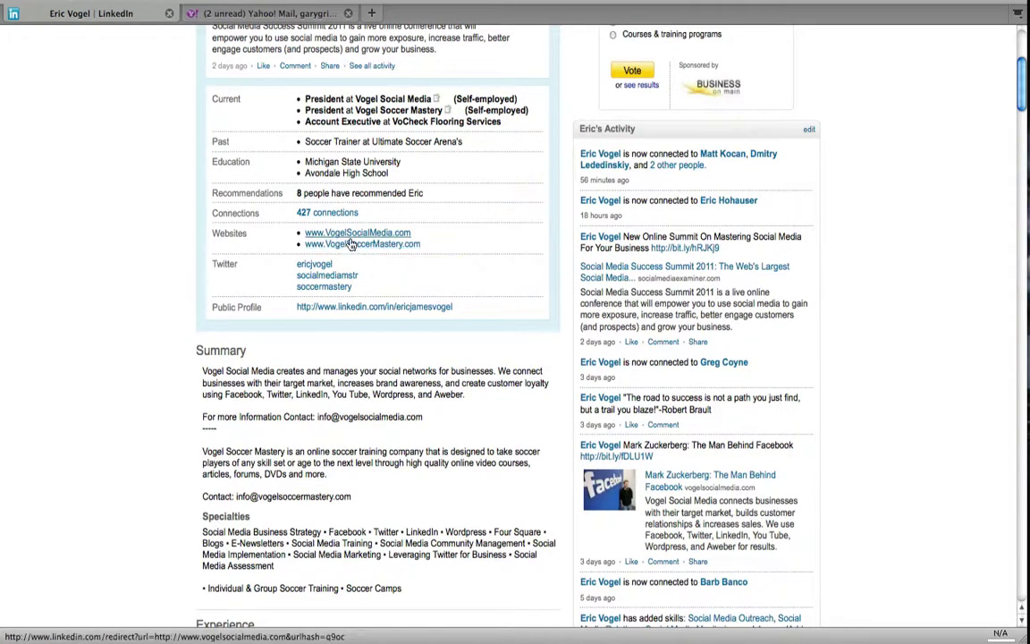
pyautogui.scroll(-3, 462, 207)
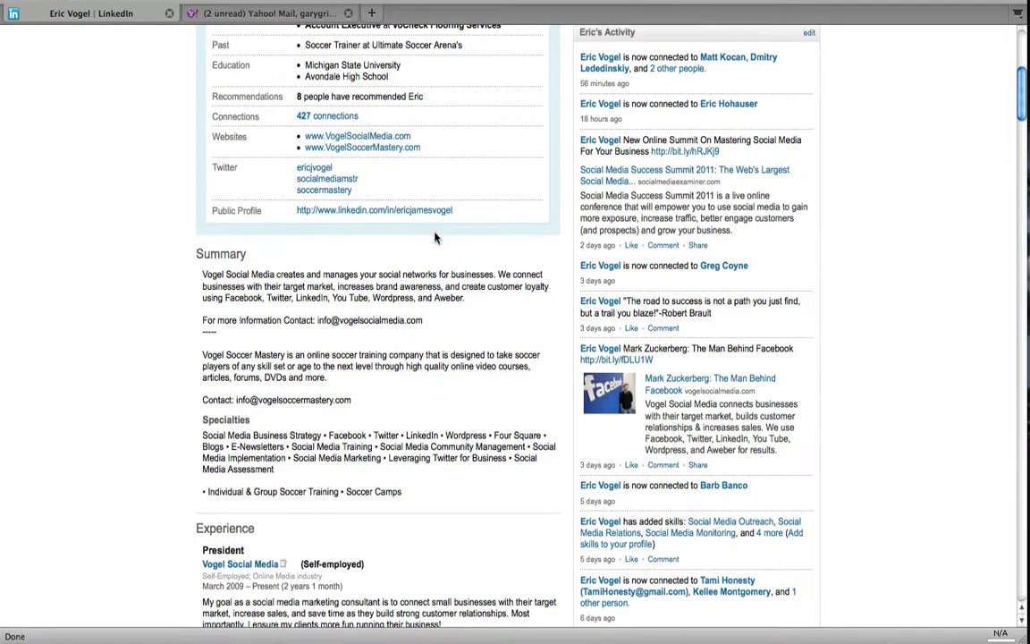
pyautogui.scroll(-2, 501, 224)
pyautogui.scroll(-2, 501, 224)
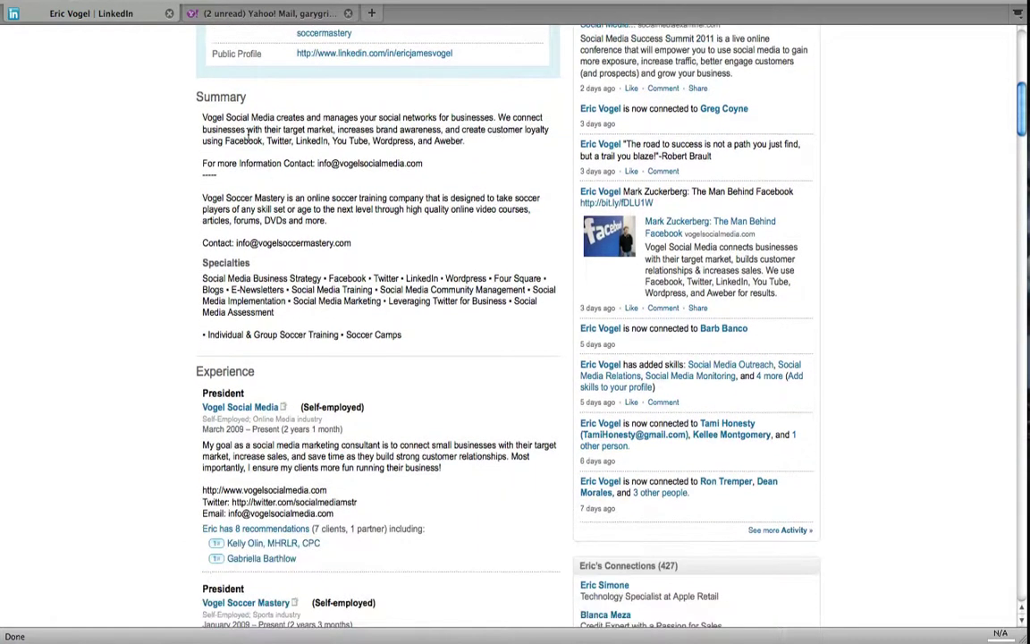
pyautogui.moveTo(205, 117); pyautogui.dragTo(328, 278)
pyautogui.click(430, 335)
pyautogui.scroll(-4, 364, 305)
pyautogui.scroll(-10, 364, 305)
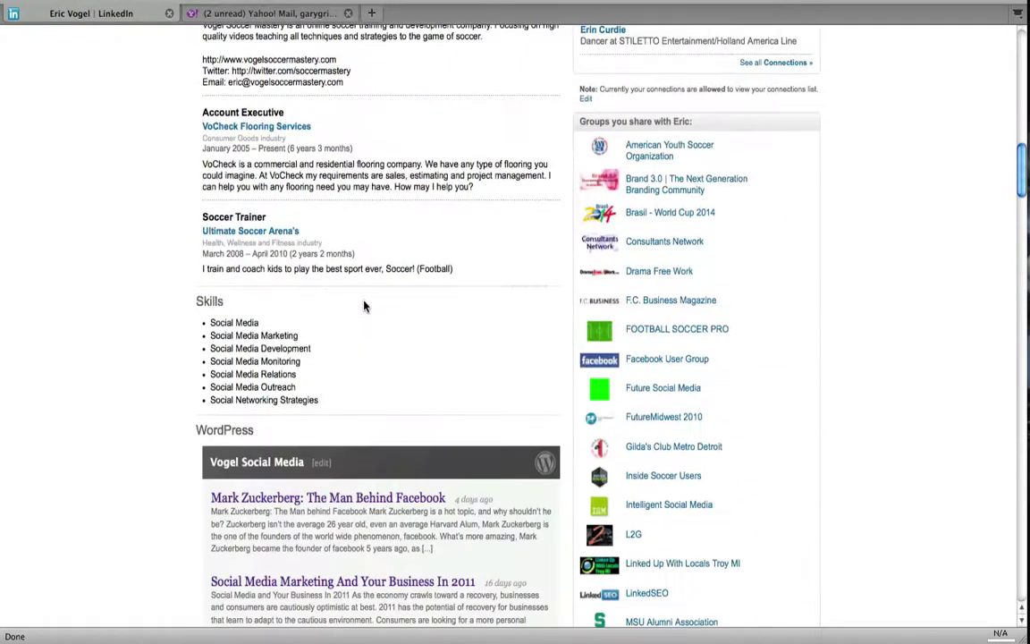
pyautogui.scroll(-1, 363, 302)
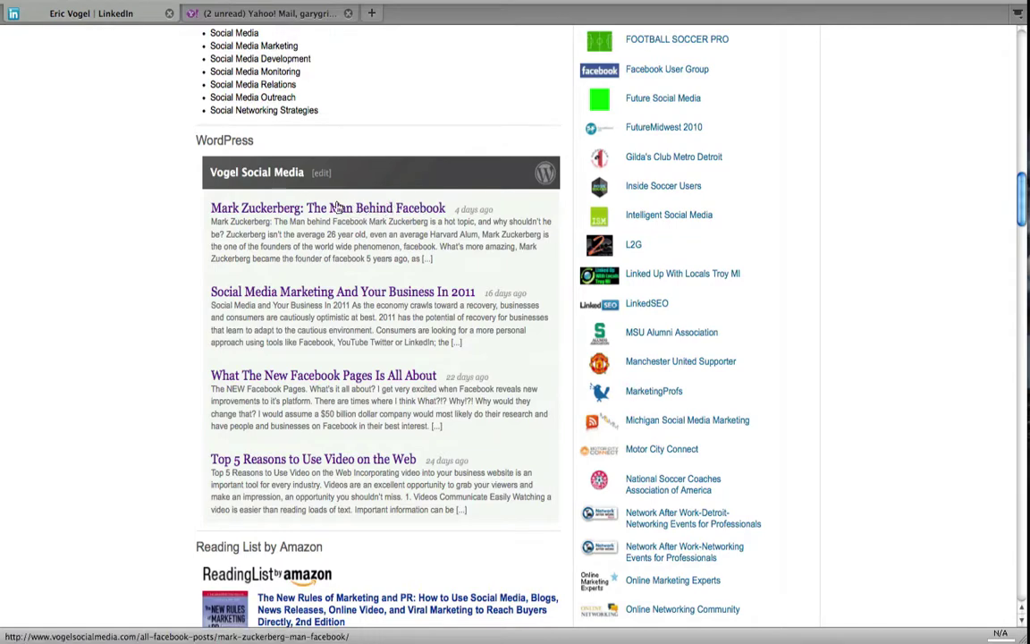
# - Return from the WordPress post tab to the example profile and scroll back to its top
pyautogui.scroll(1, 396, 182)
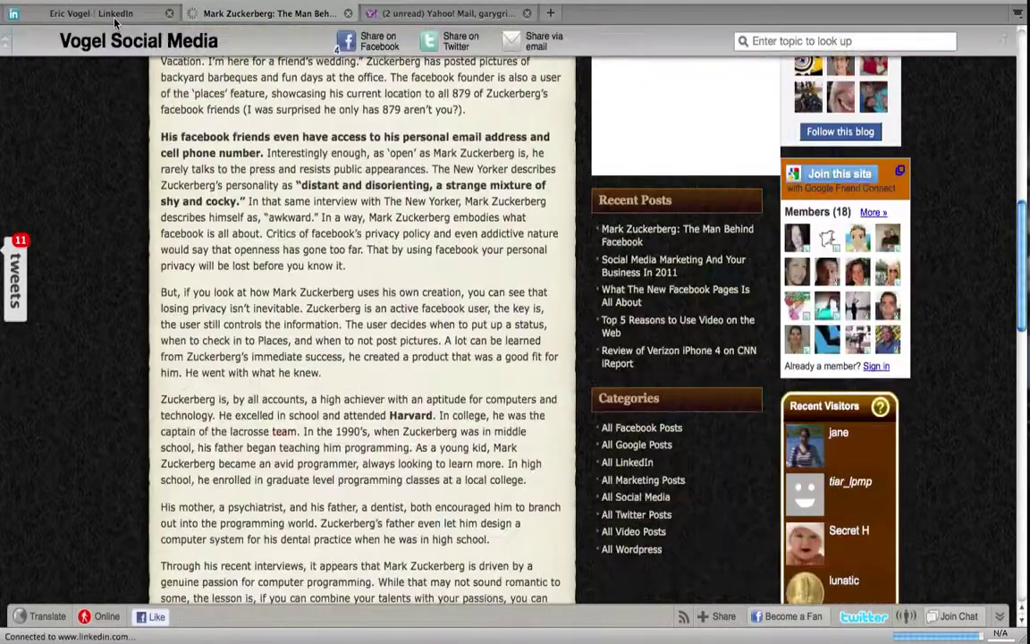
pyautogui.hotkey('ctrl', 'shift', 'Tab')
pyautogui.scroll(3, 259, 152)
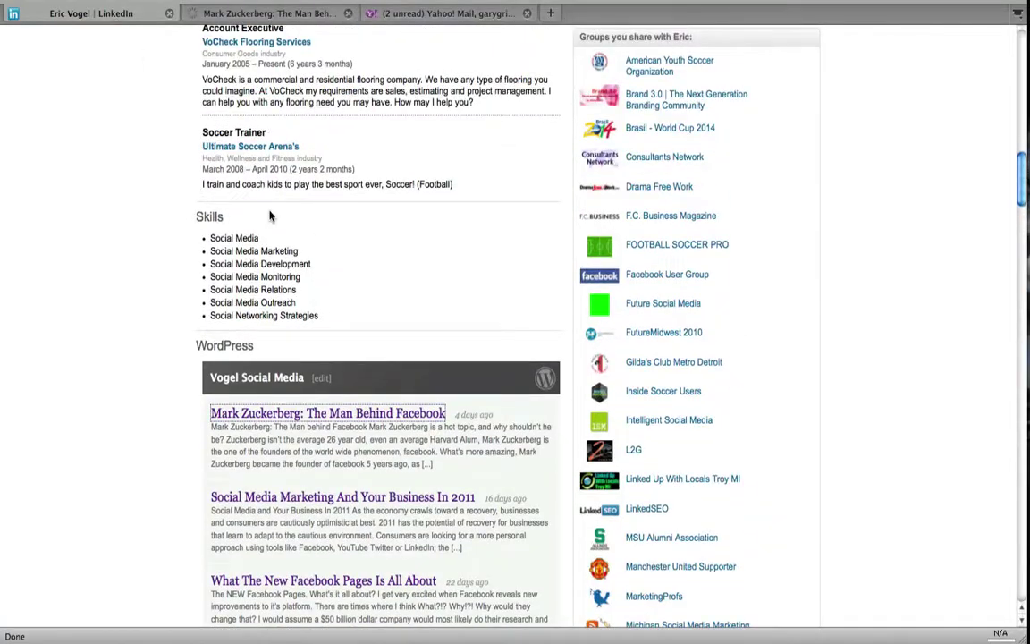
pyautogui.scroll(-12, 157, 217)
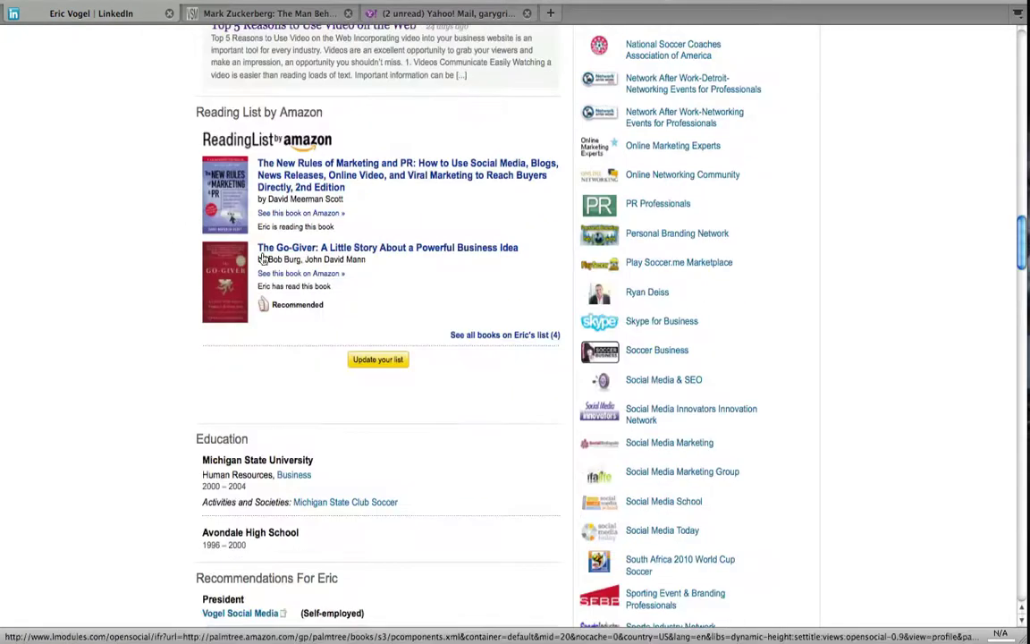
pyautogui.scroll(-5, 141, 234)
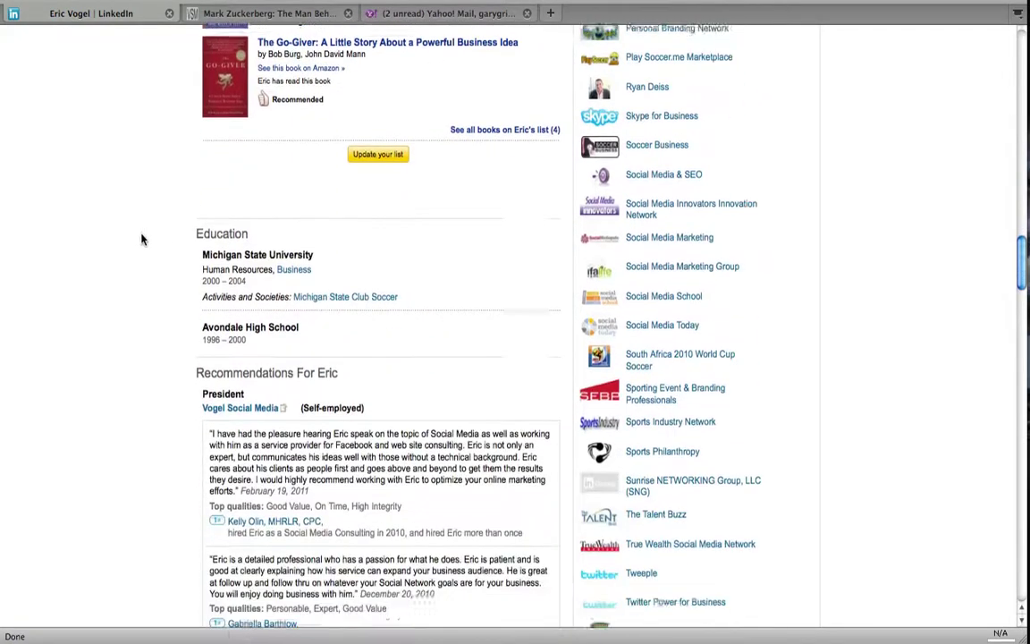
pyautogui.scroll(-2, 141, 238)
pyautogui.scroll(-5, 126, 433)
pyautogui.scroll(-7, 138, 405)
pyautogui.scroll(12, 138, 407)
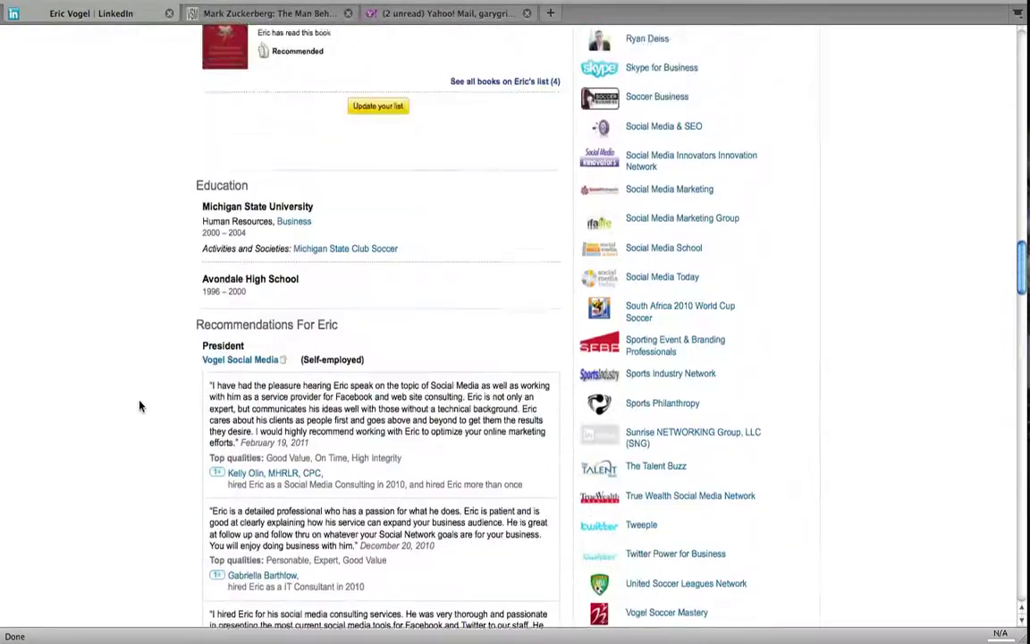
pyautogui.scroll(20, 165, 304)
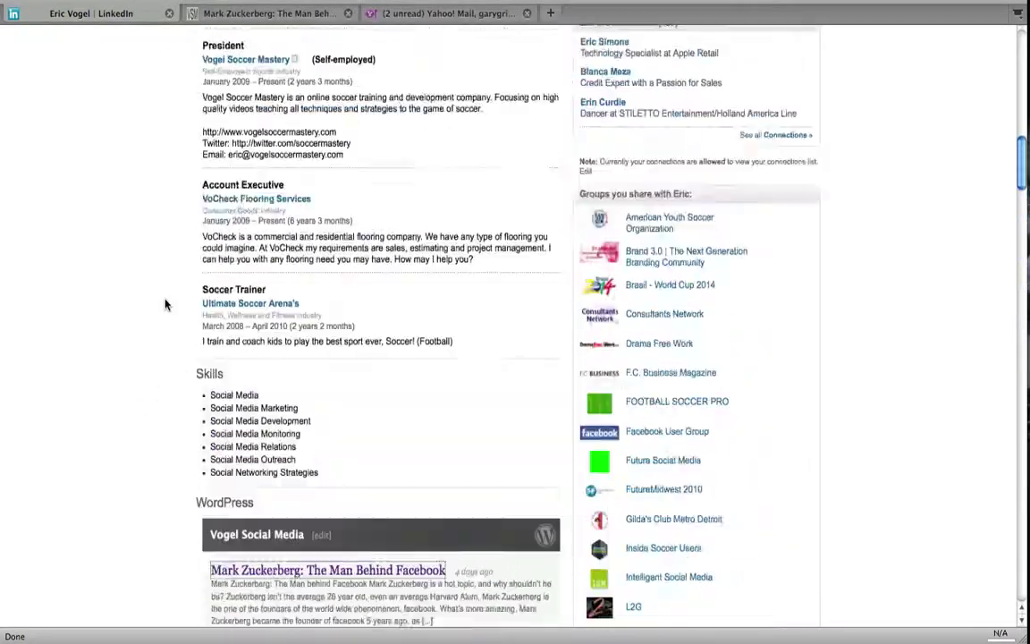
pyautogui.scroll(2, 165, 307)
pyautogui.scroll(-1, 165, 308)
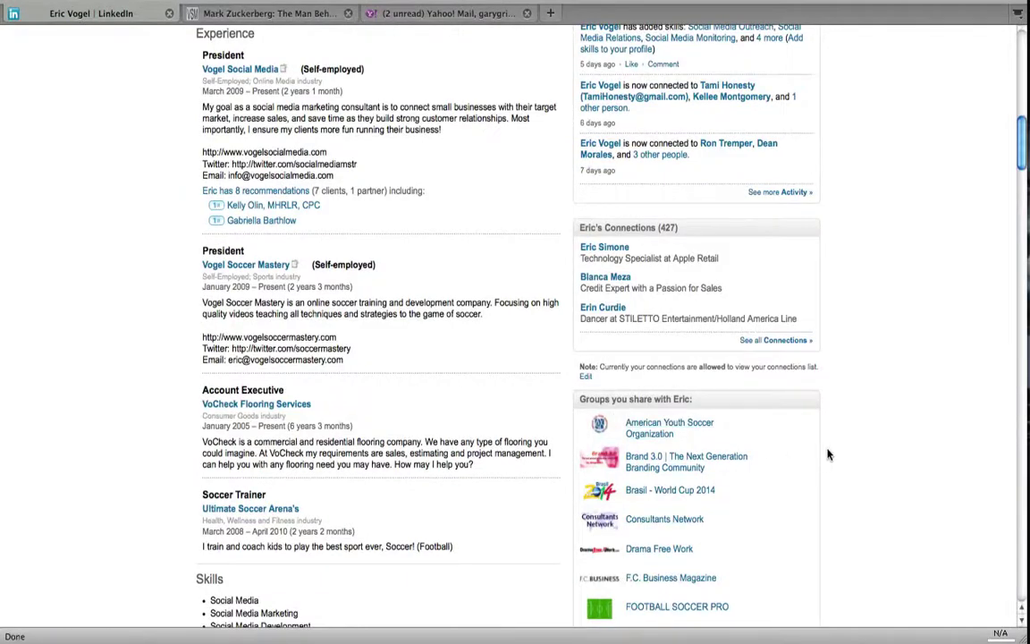
pyautogui.scroll(14, 841, 444)
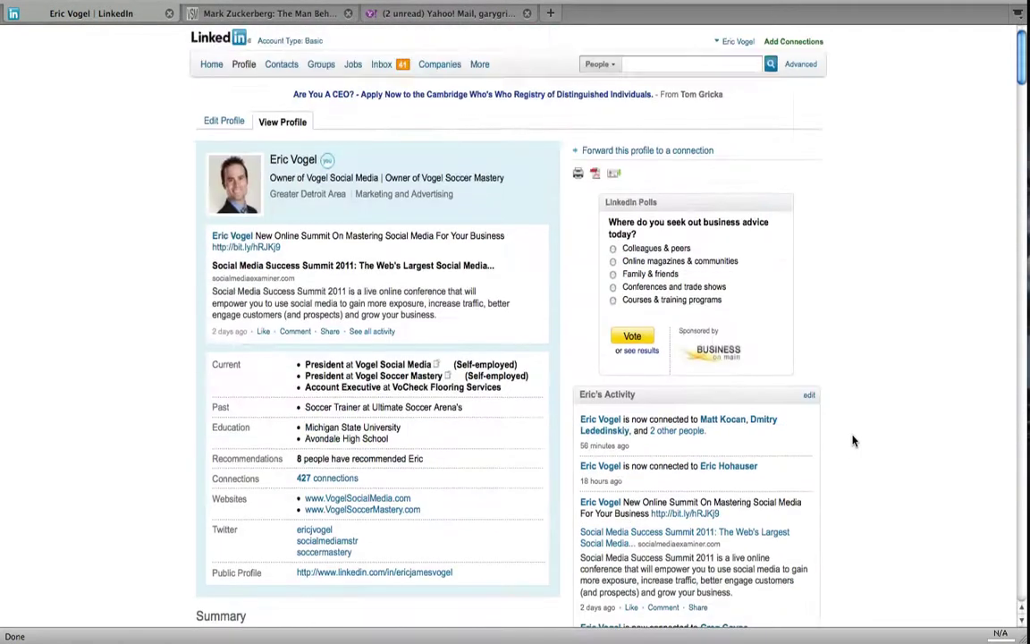
# - Open the Groups Directory from the Groups menu
pyautogui.moveTo(318, 64)
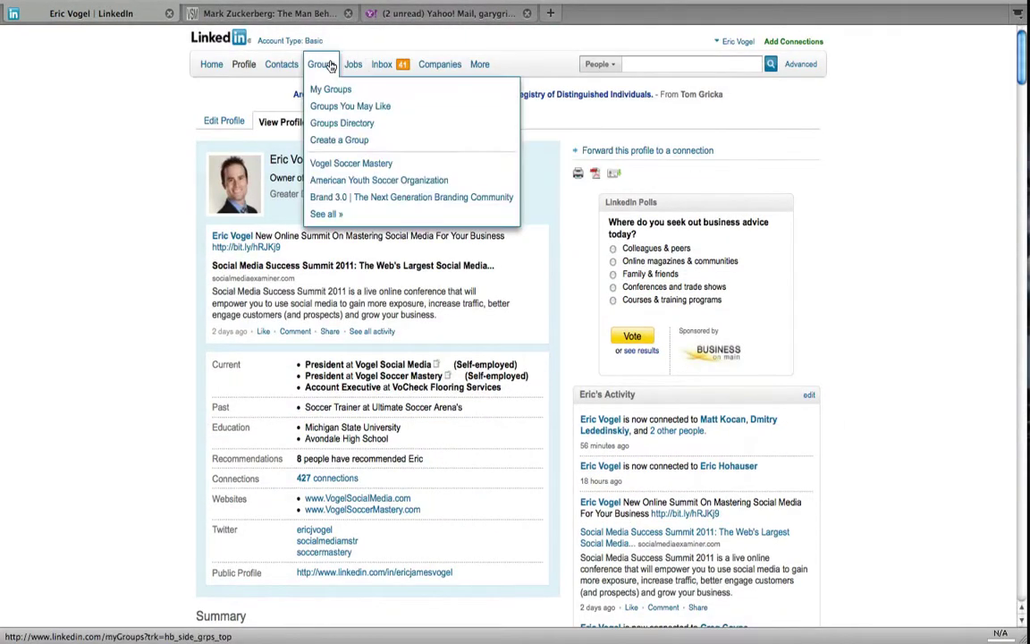
pyautogui.click(326, 127)
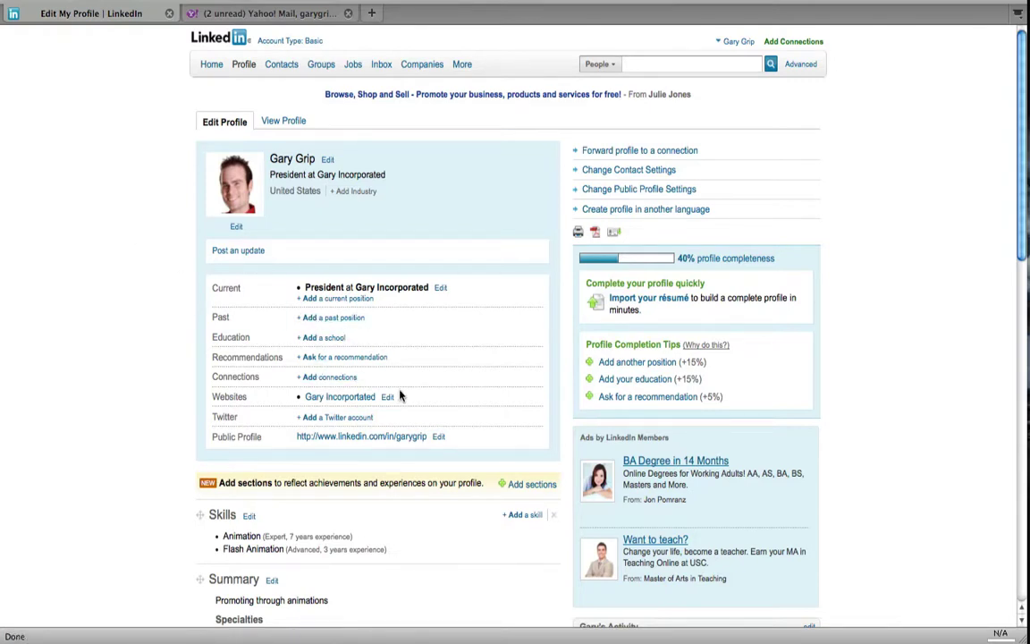
pyautogui.scroll(-3, 400, 396)
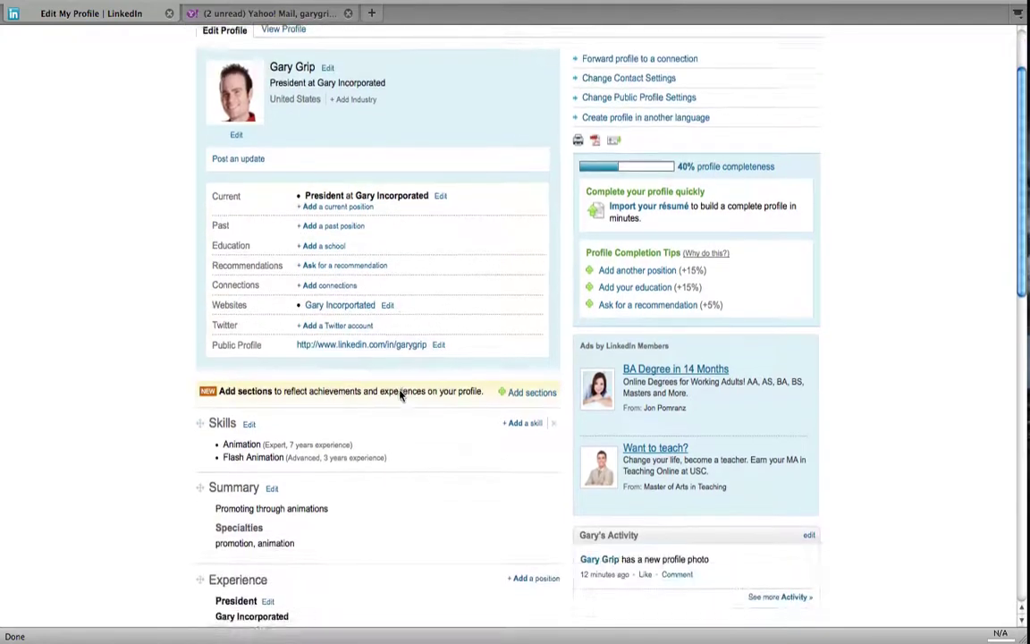
pyautogui.scroll(-1, 399, 395)
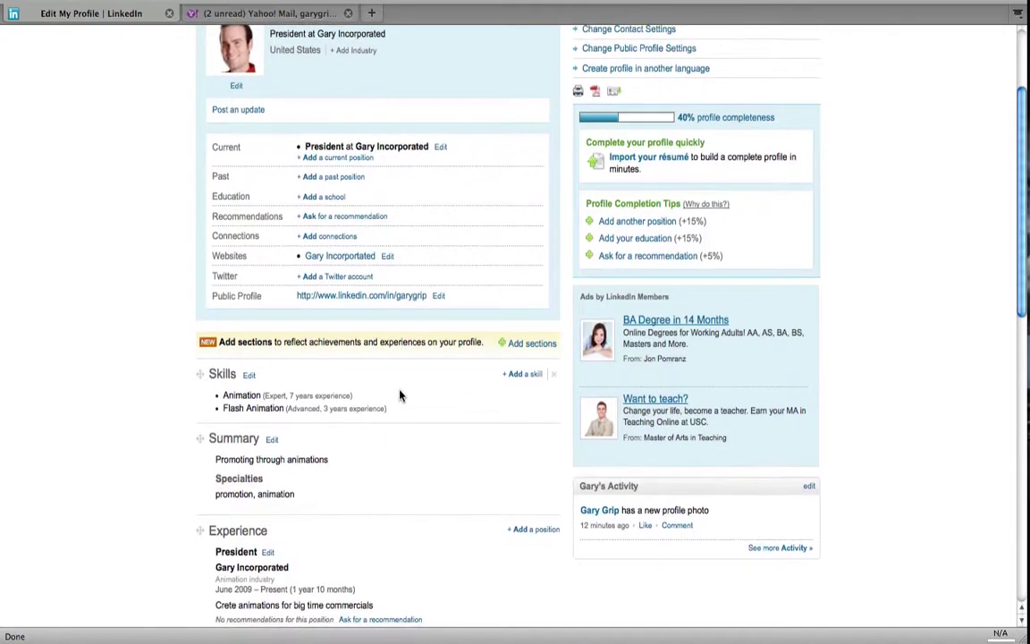
pyautogui.scroll(3, 465, 256)
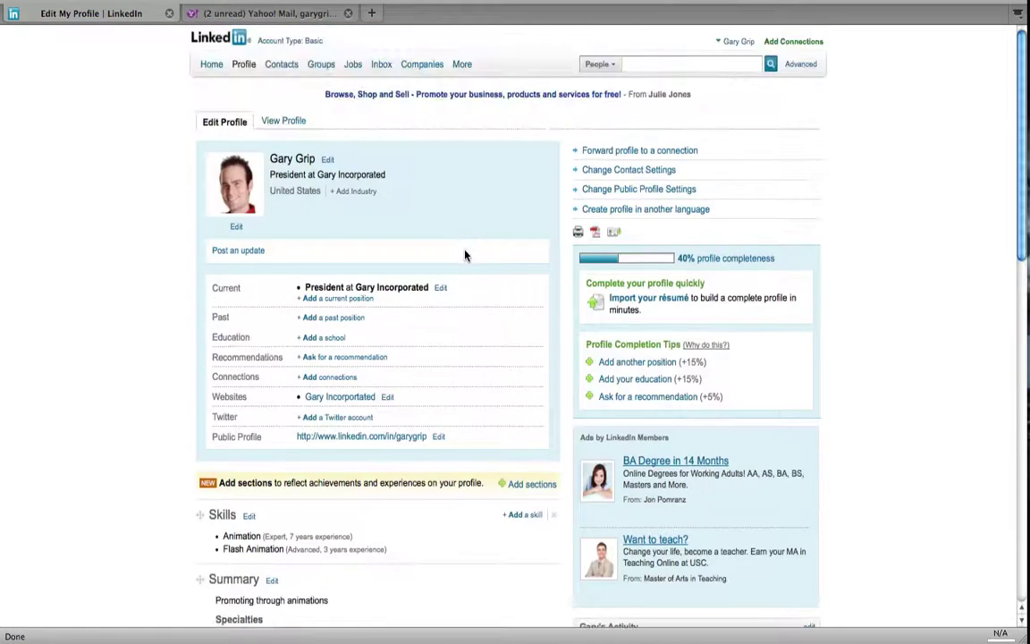